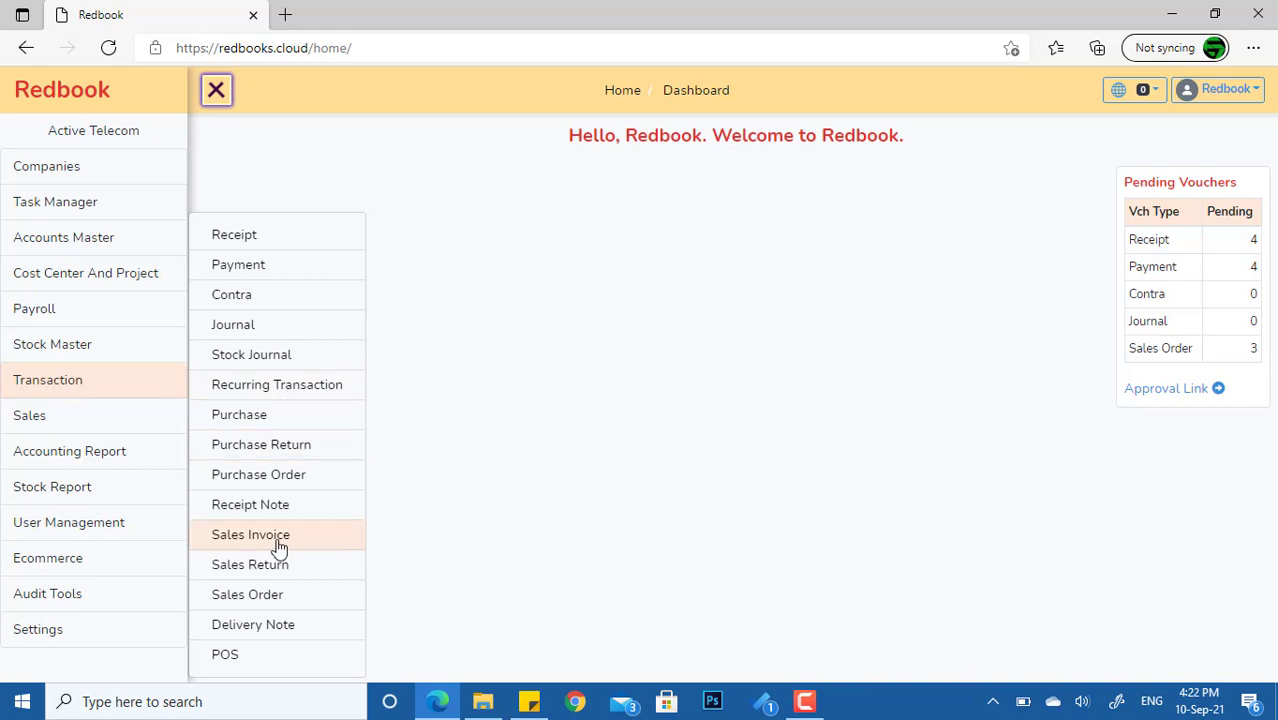
Open the sales invoice form and look through the list of sales customers
left_click(114, 433)
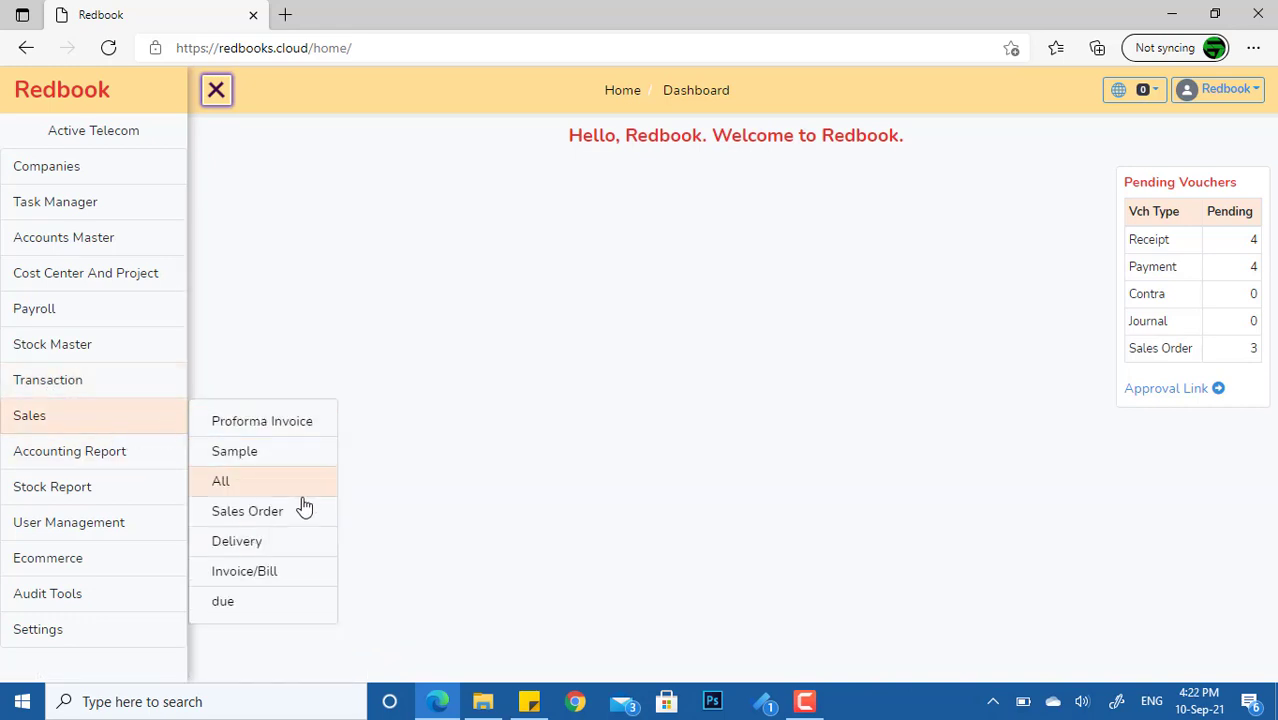
left_click(254, 576)
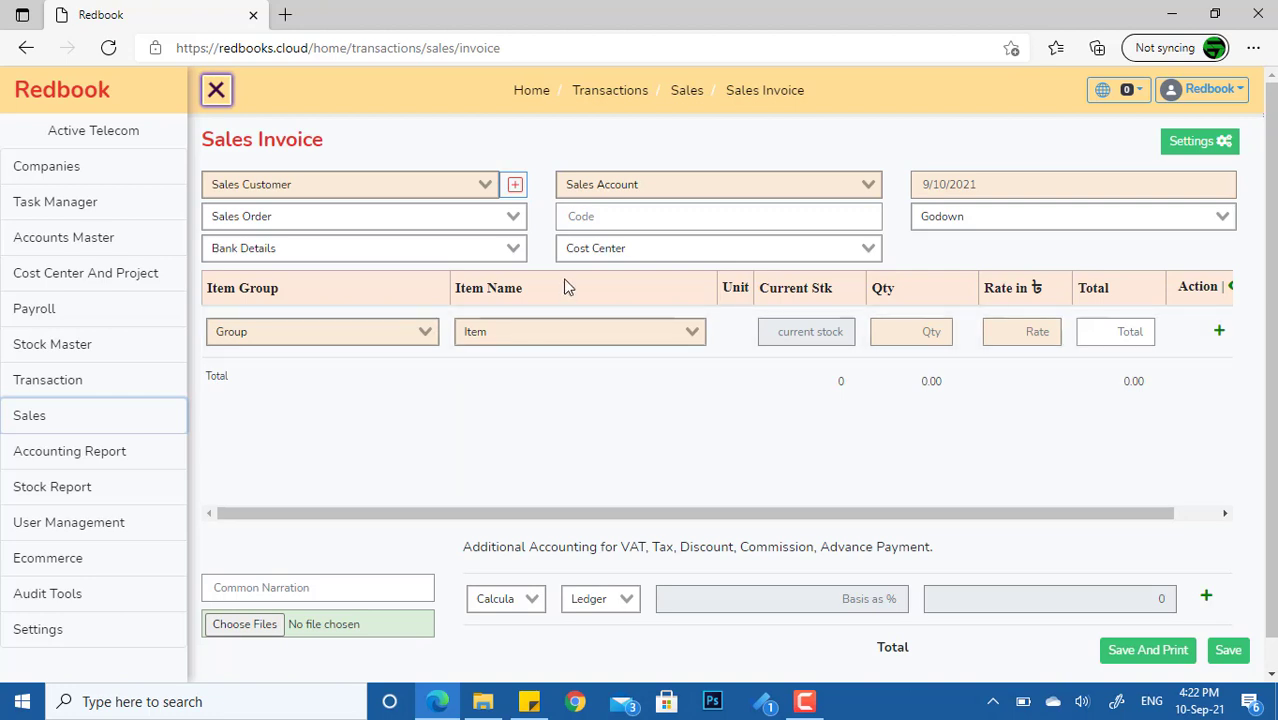
left_click(336, 190)
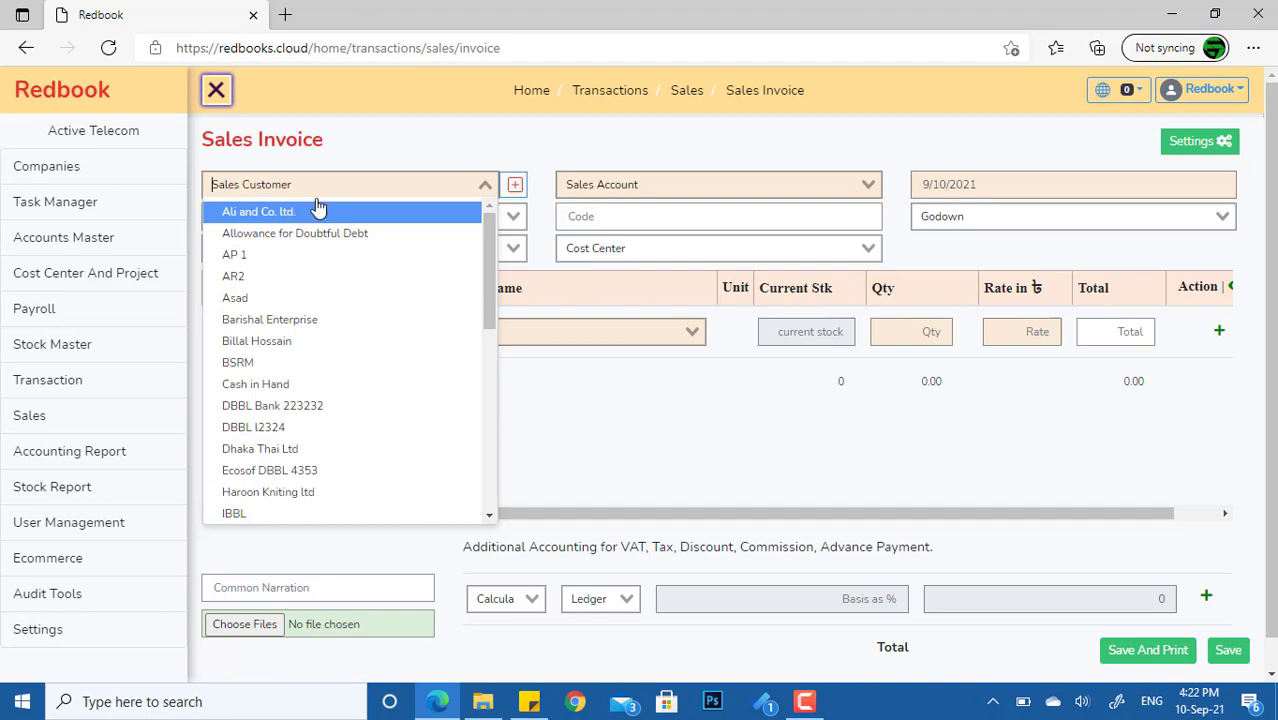
left_click(538, 210)
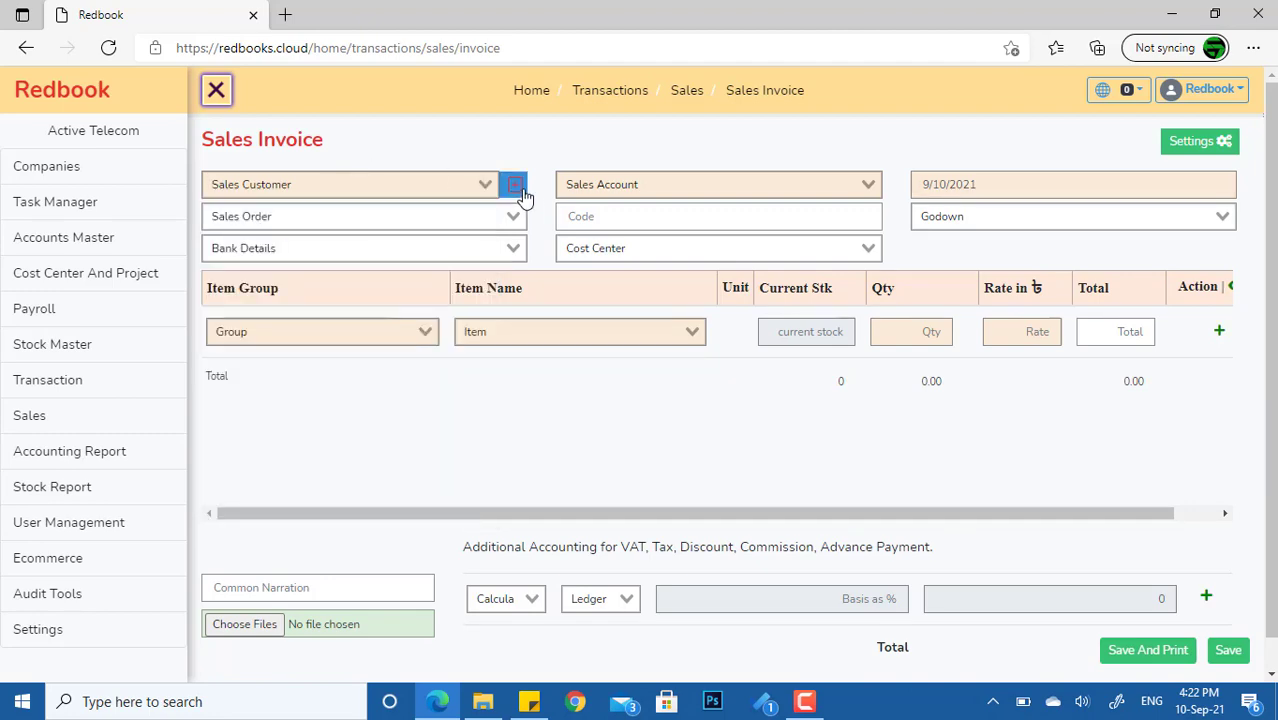
left_click(516, 187)
left_click(549, 181)
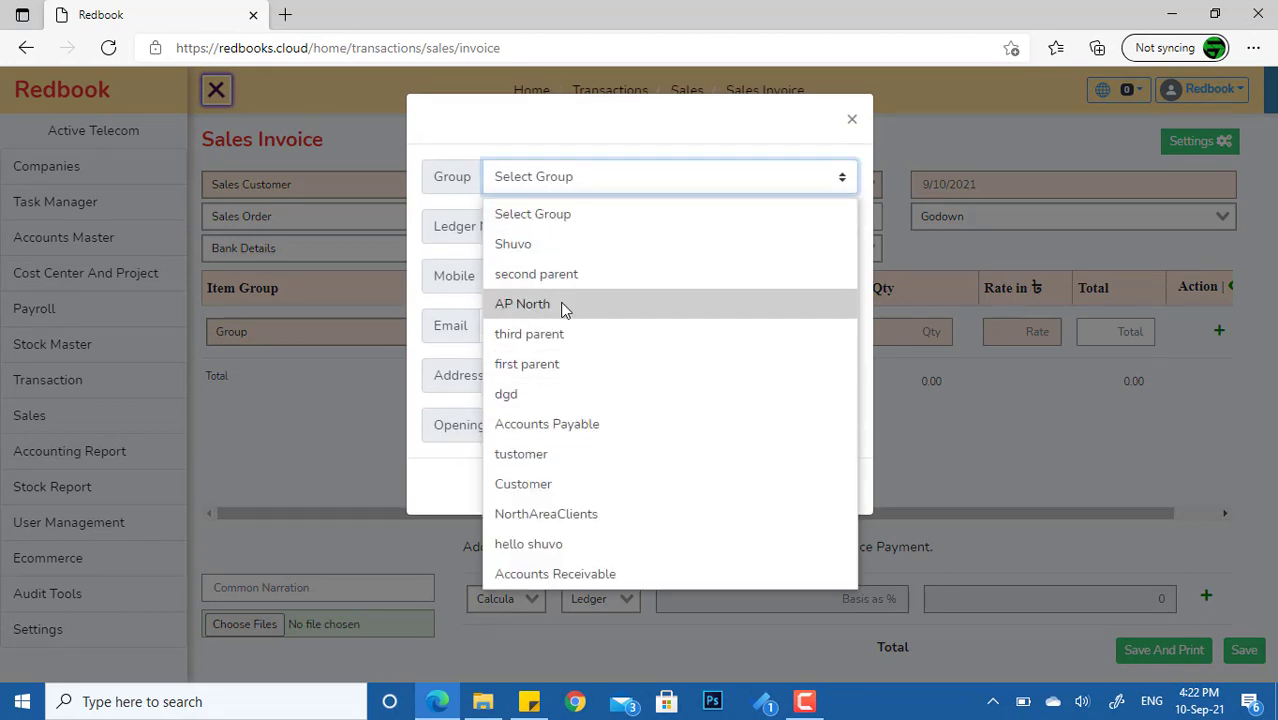
left_click(573, 396)
left_click(587, 179)
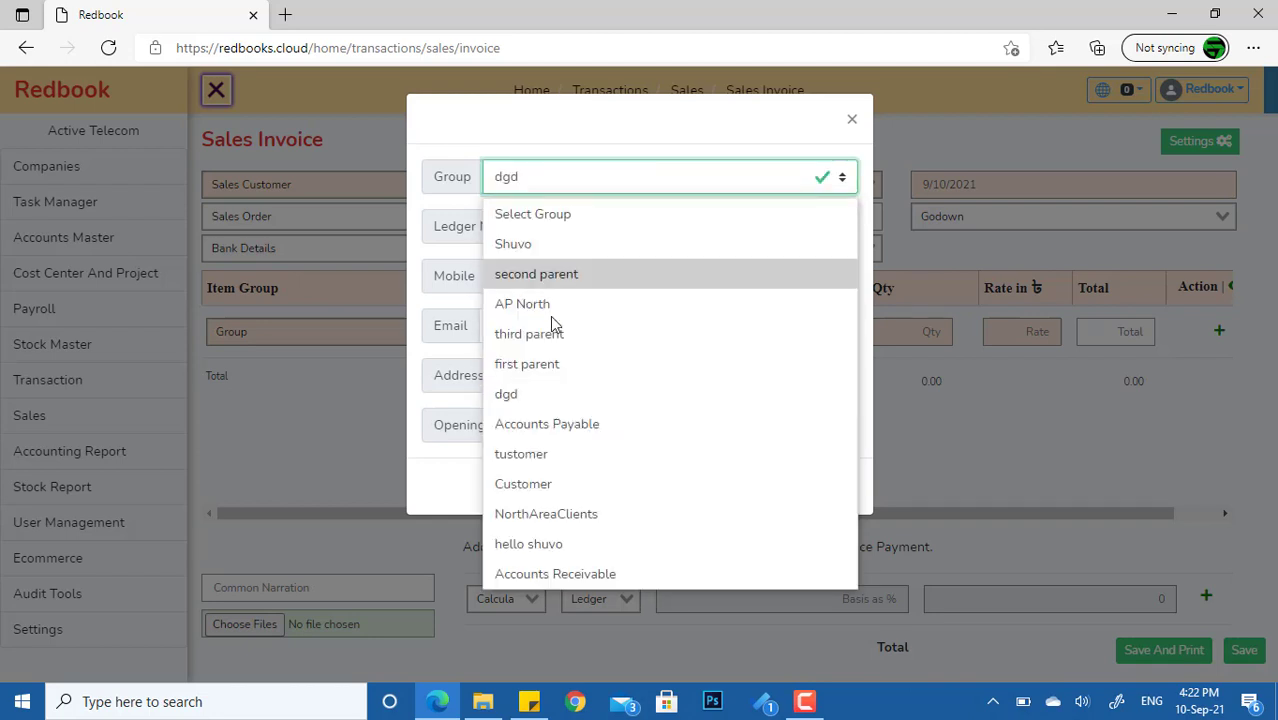
left_click(550, 484)
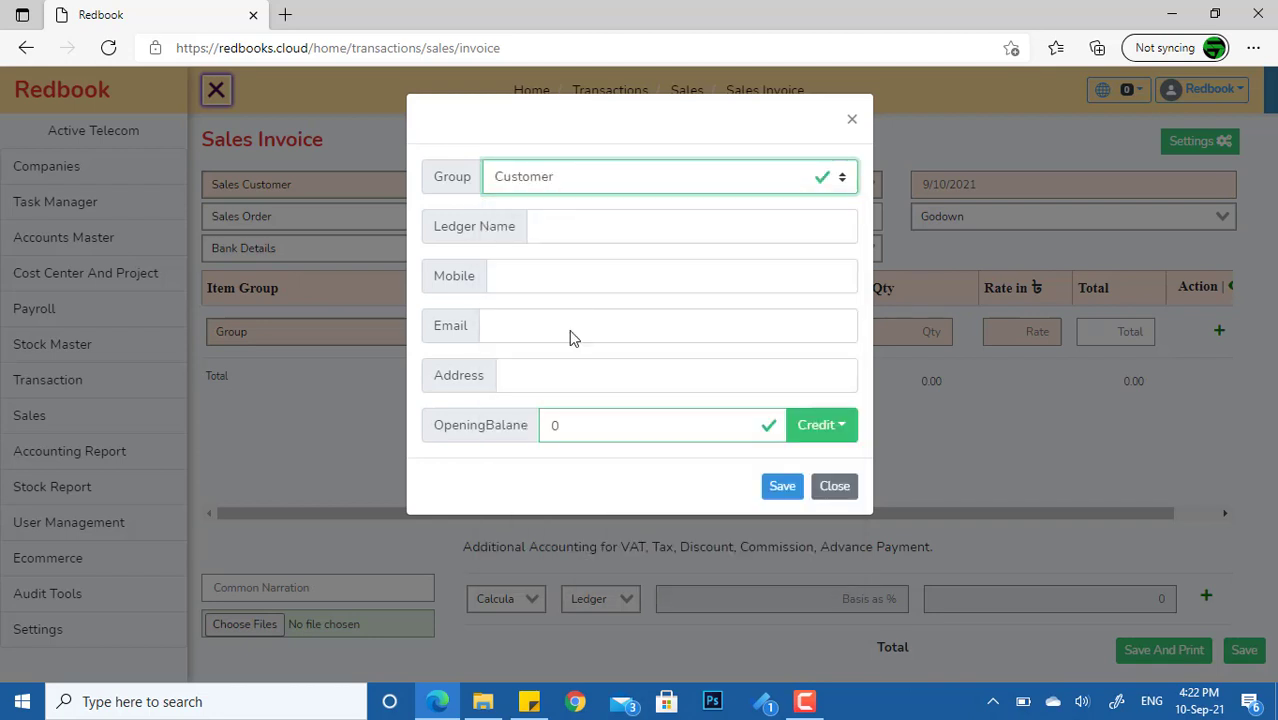
left_click(589, 230)
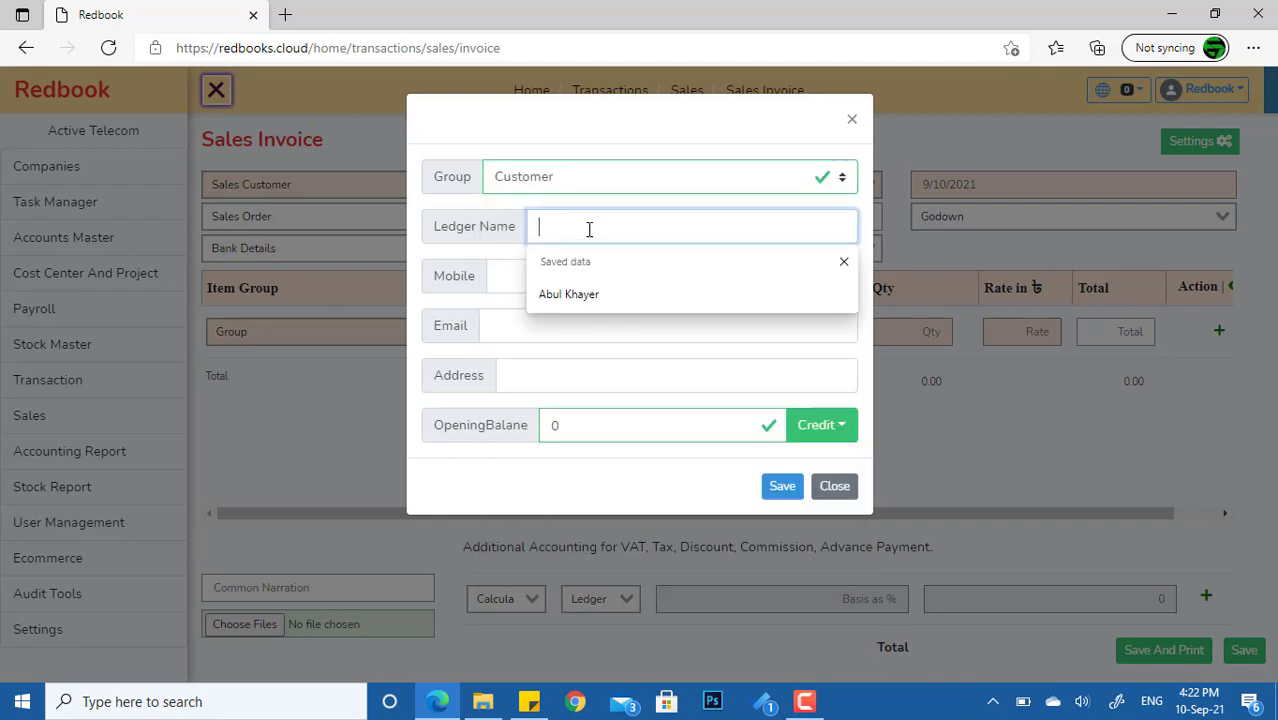
left_click(835, 487)
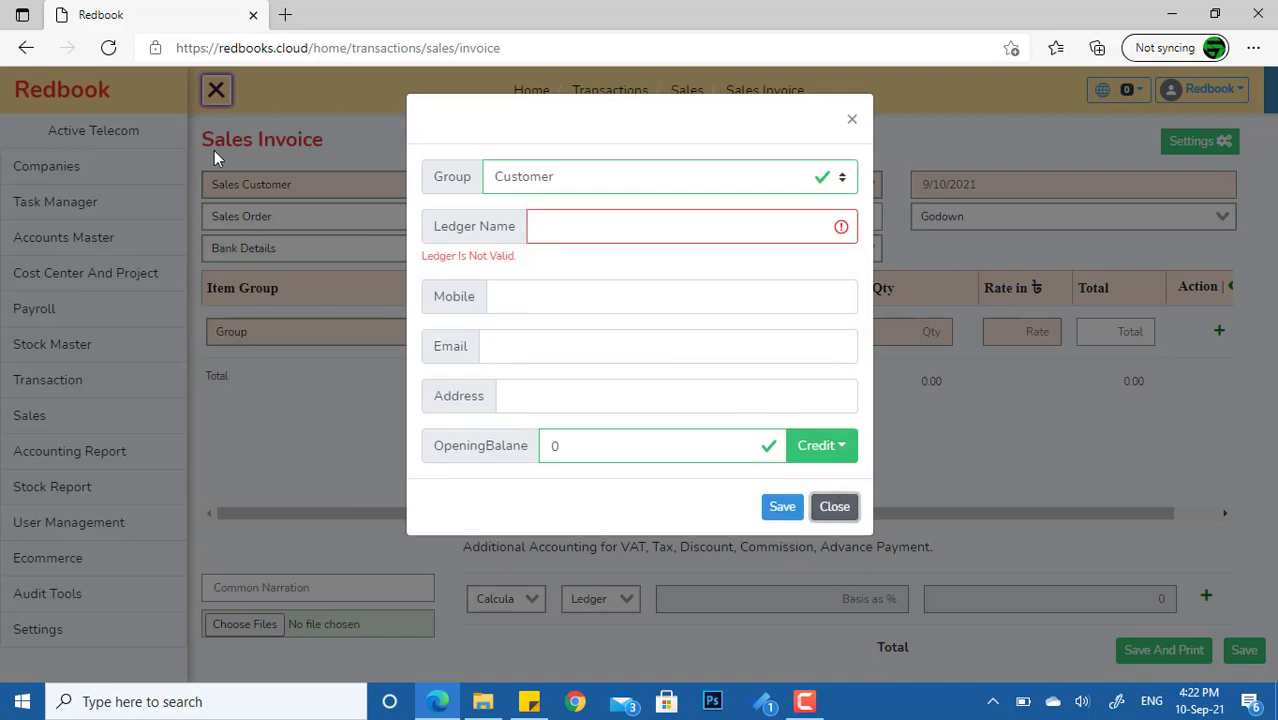
left_click(850, 121)
Set the invoice's customer to Ali and Co. ltd., the sales account to Sales Revenue and the godown to Primary
left_click(319, 188)
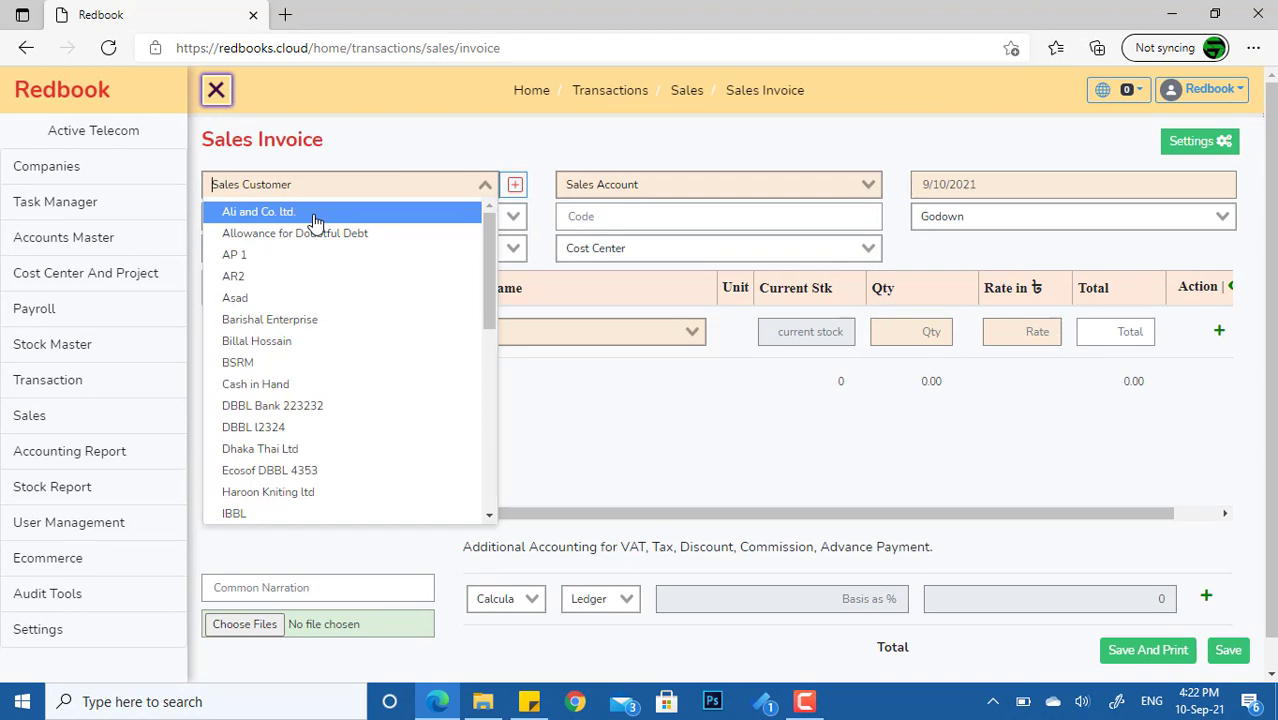
left_click(314, 215)
left_click(667, 184)
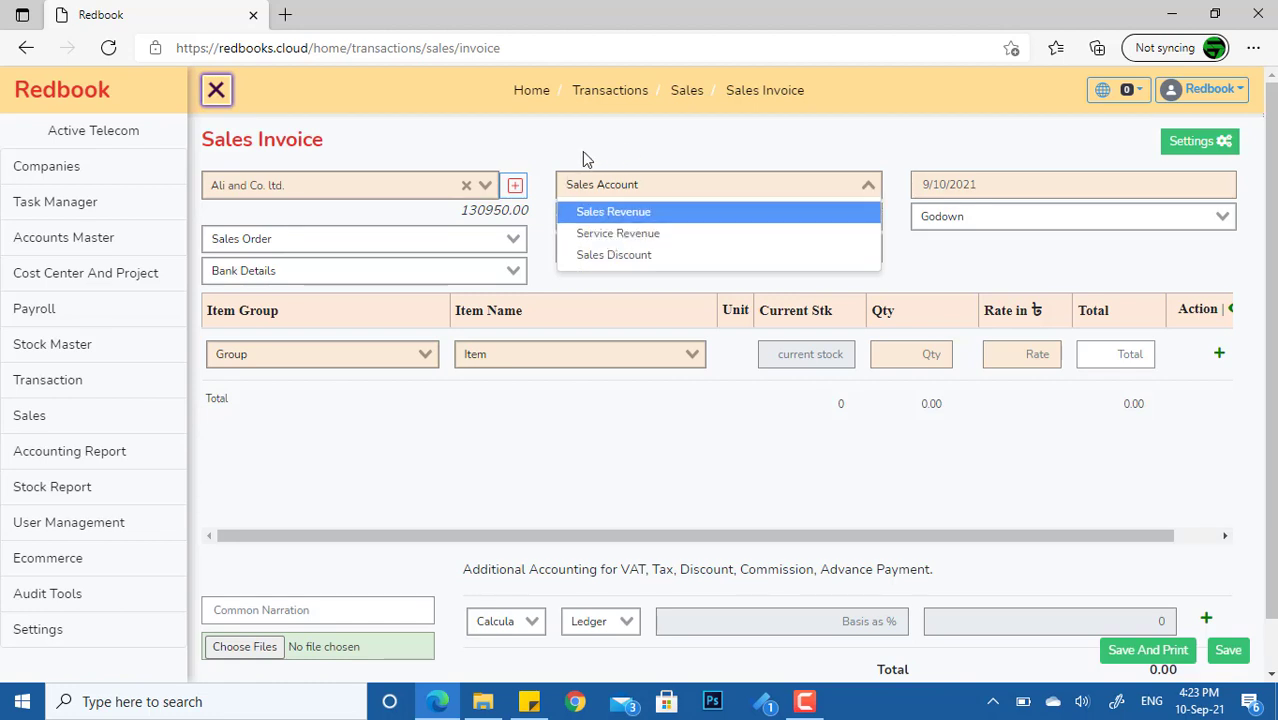
left_click(641, 215)
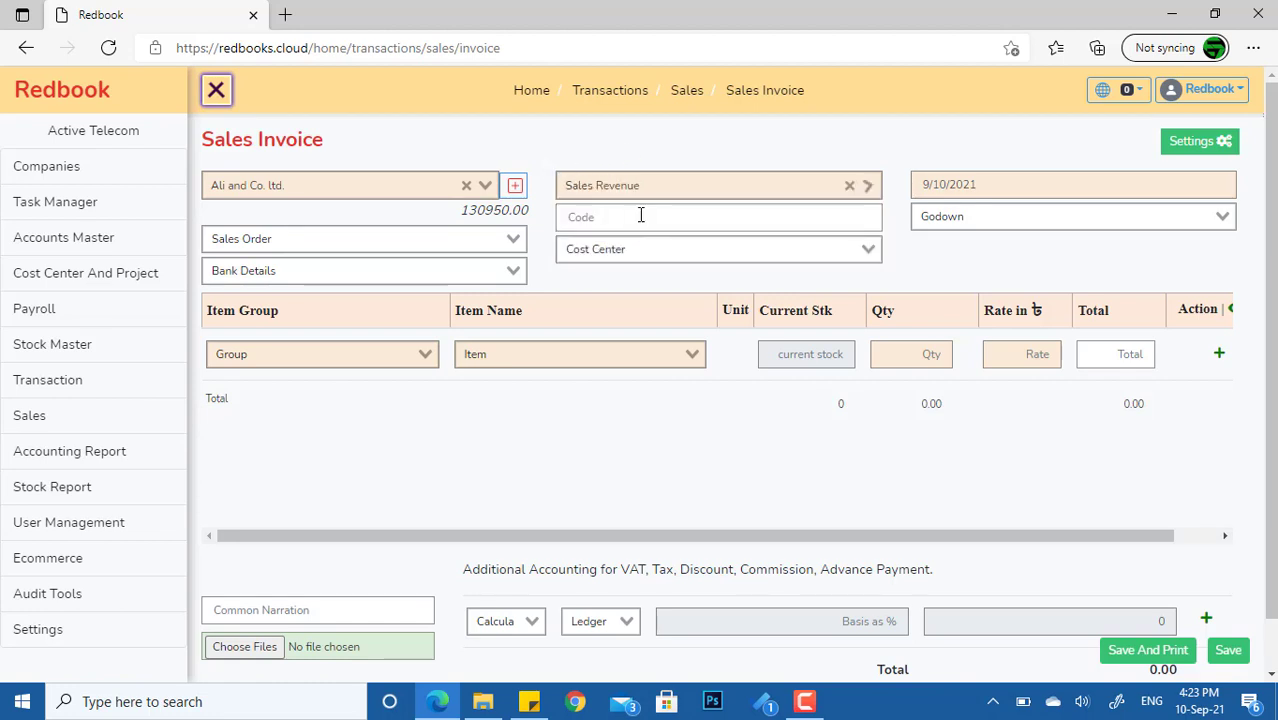
left_click(988, 220)
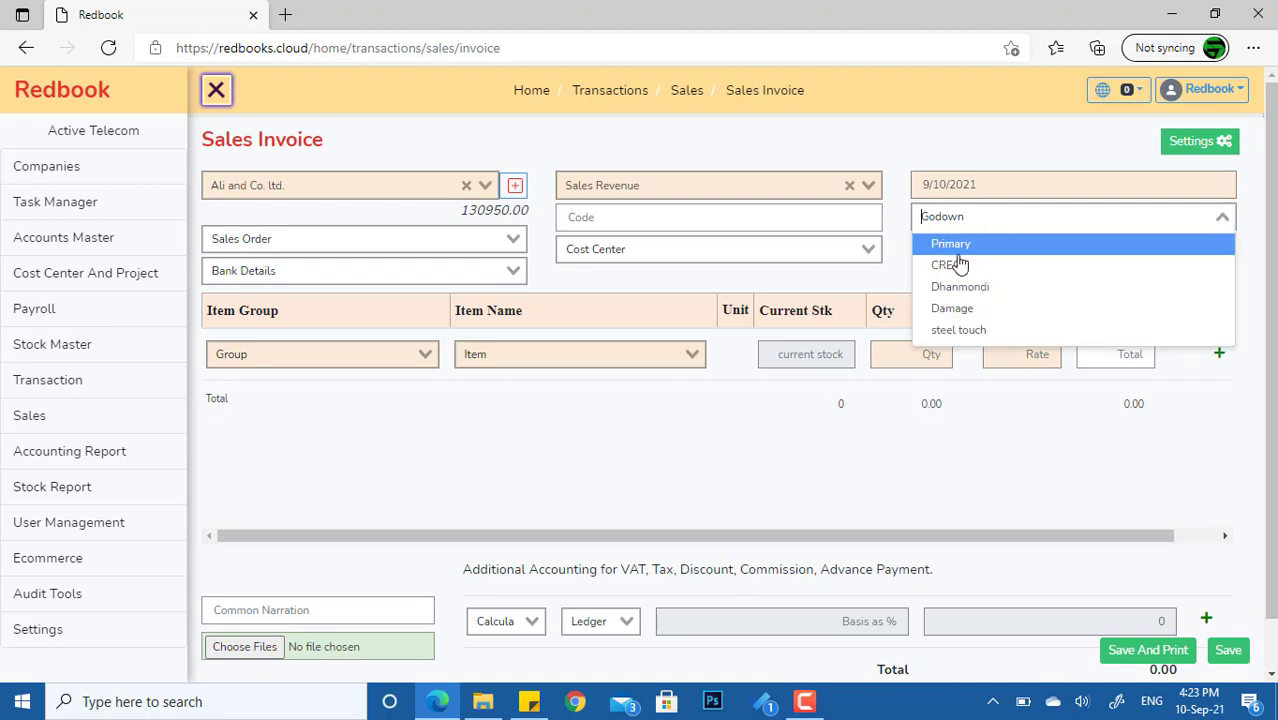
left_click(1002, 250)
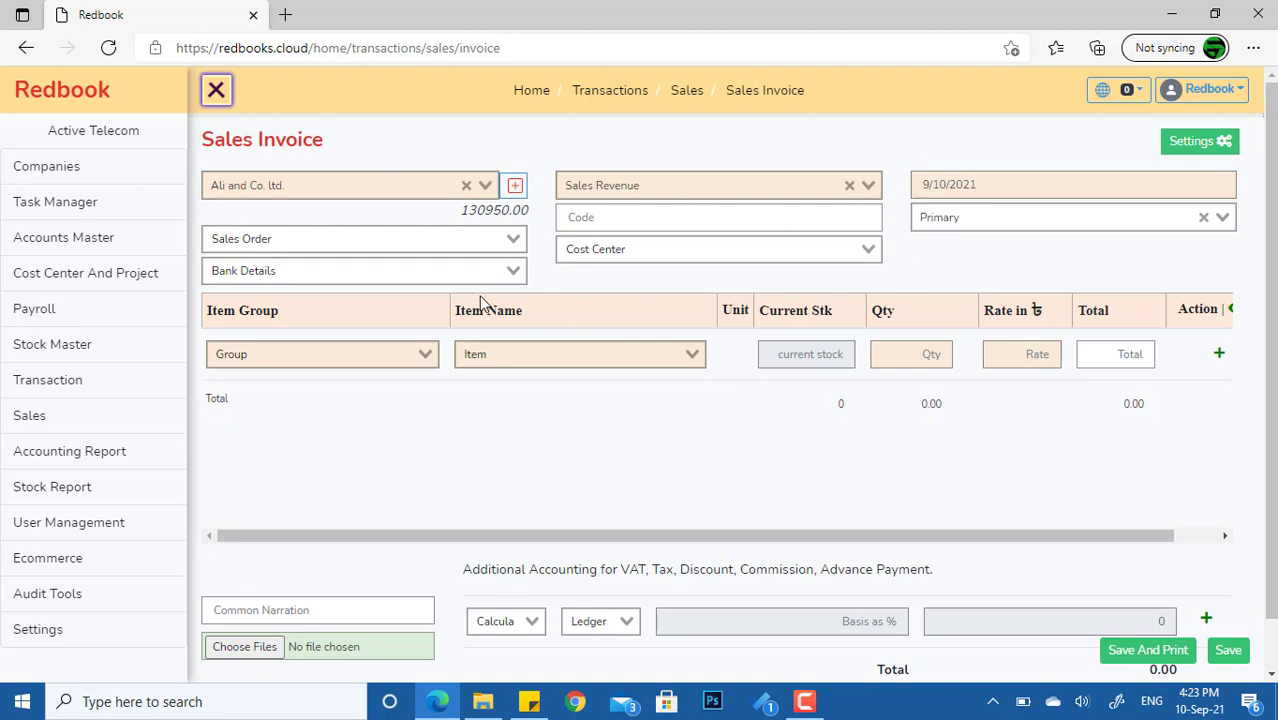
Set the first row's item group to Mobile and browse the items in that group
left_click(332, 362)
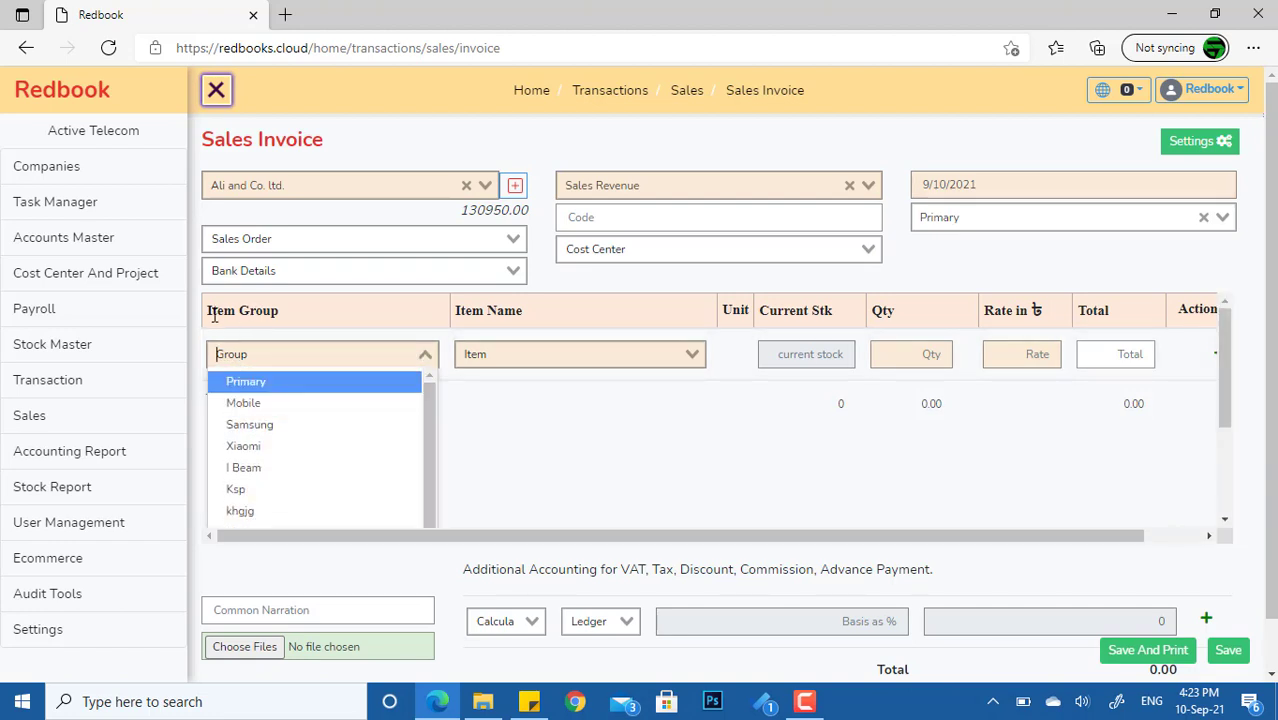
left_click_drag(213, 316, 297, 325)
left_click(322, 355)
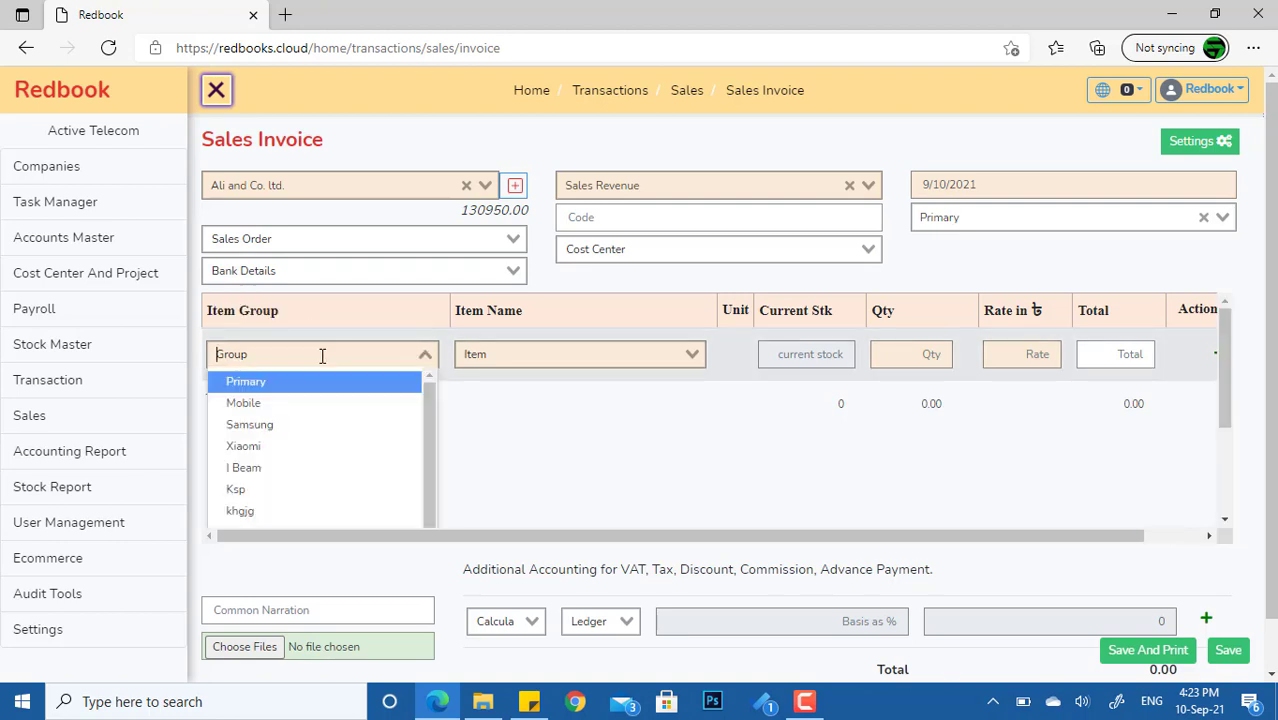
left_click(268, 404)
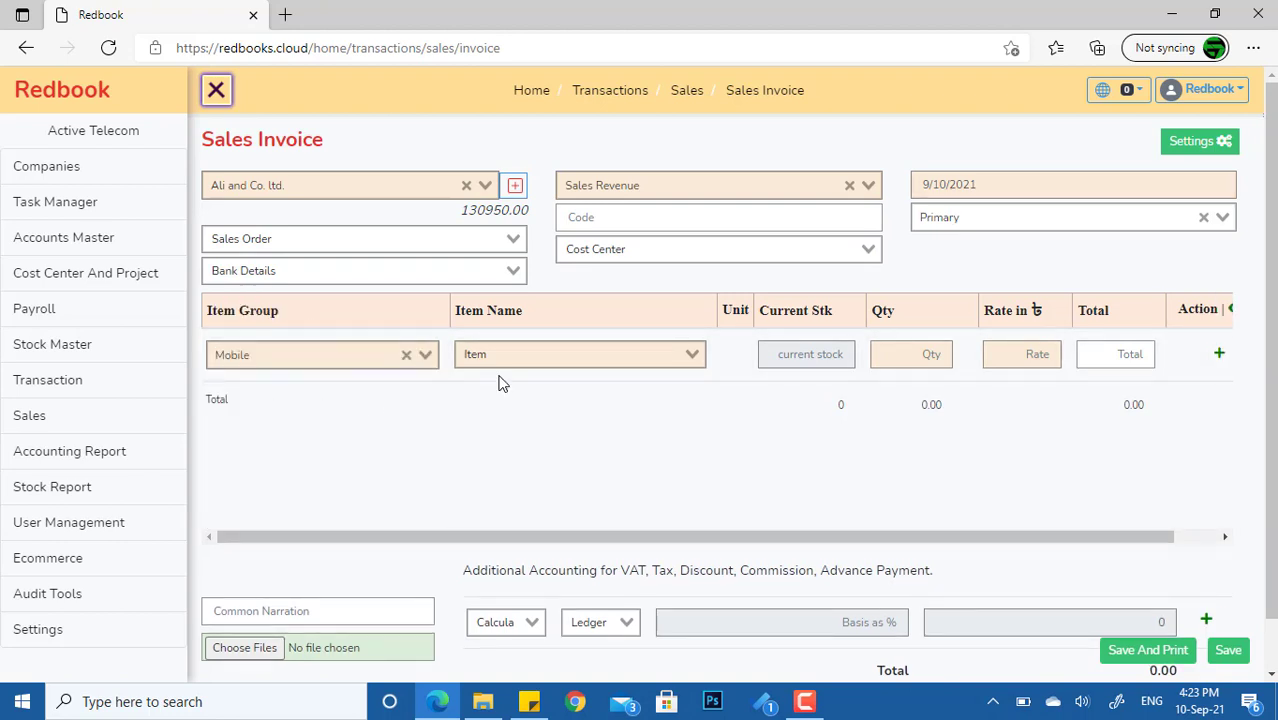
left_click(610, 352)
scroll(692, 430, "down", 1)
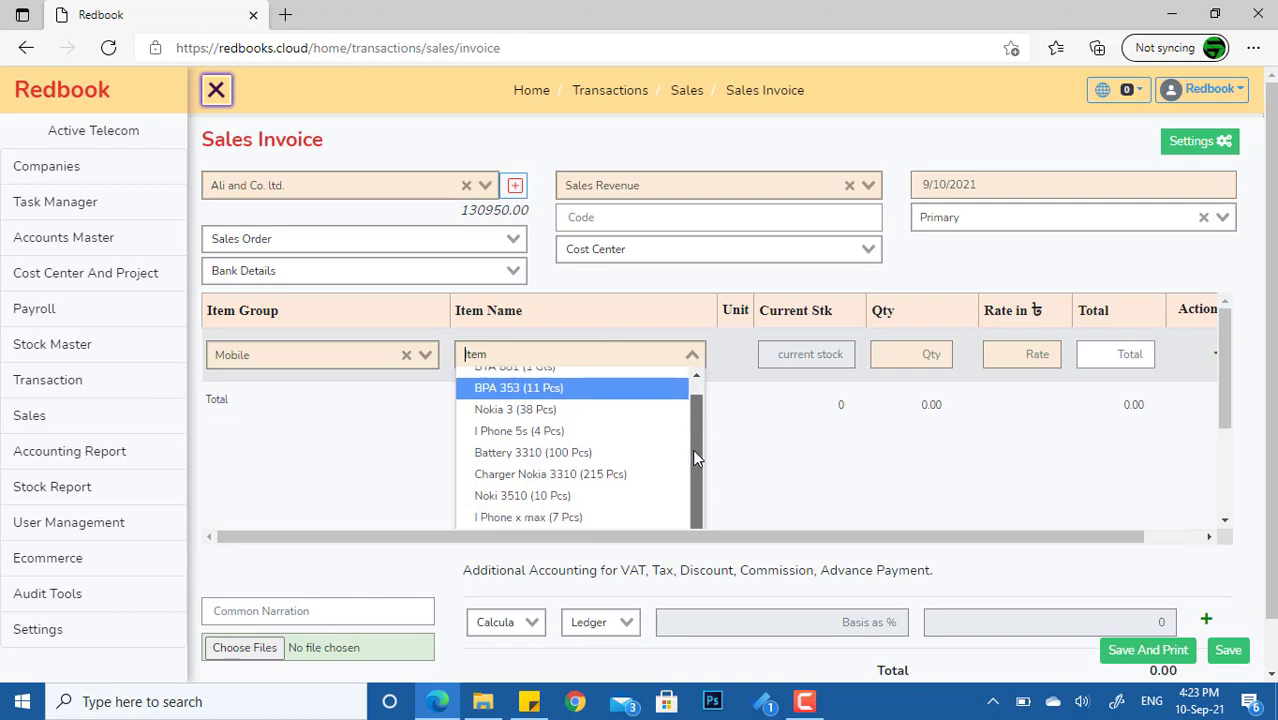
scroll(695, 378, "up", 1)
Set the first row's item group to Samsung and its item to Samsung A50
left_click(277, 355)
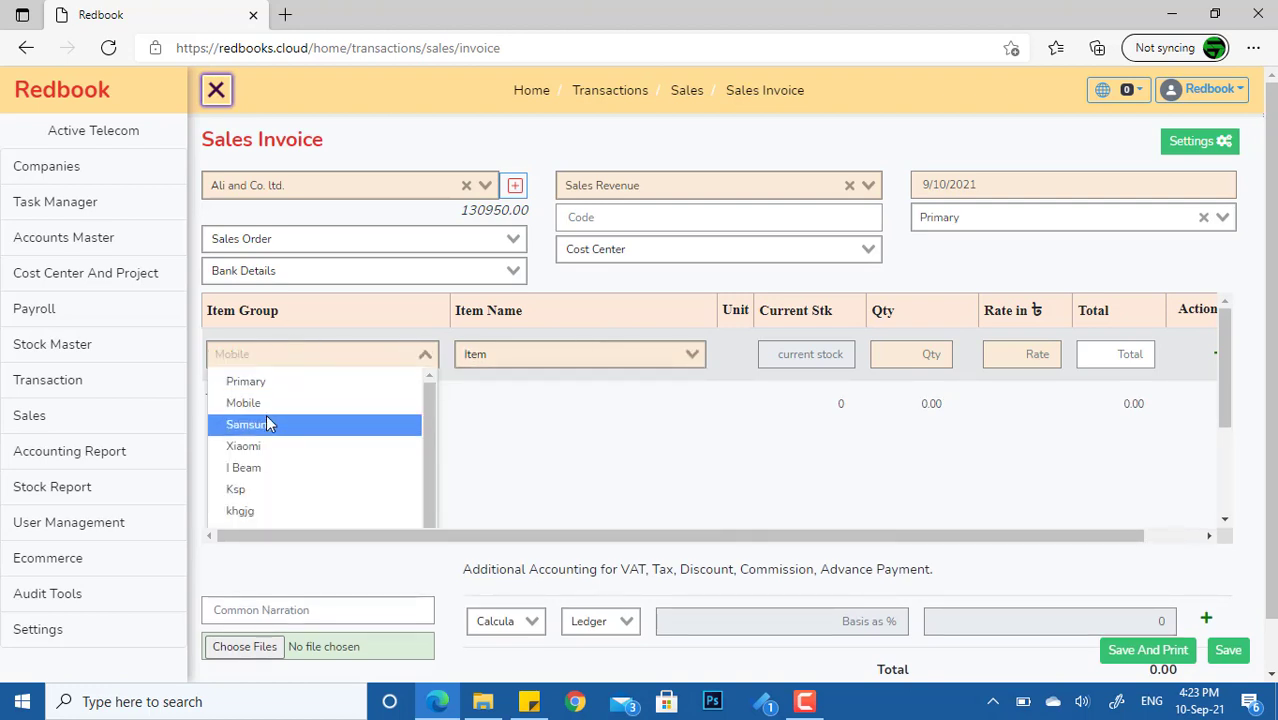
left_click(266, 414)
left_click(562, 358)
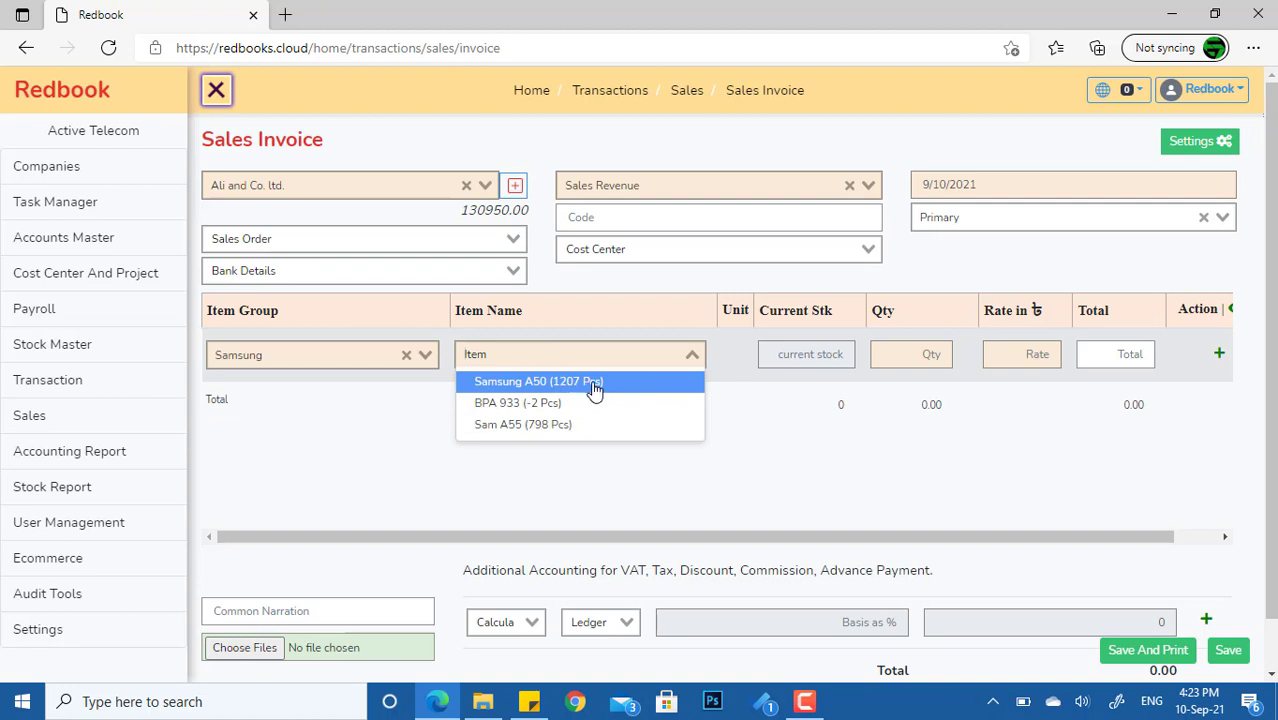
left_click(594, 389)
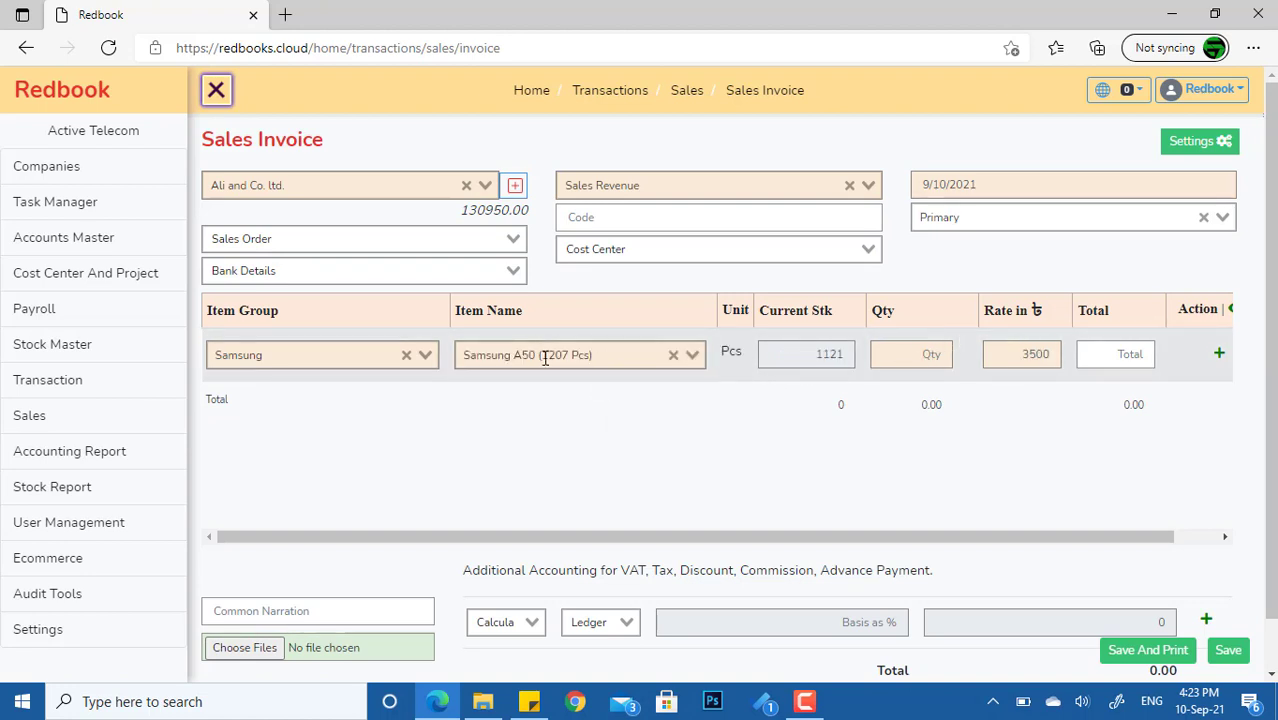
left_click(584, 365)
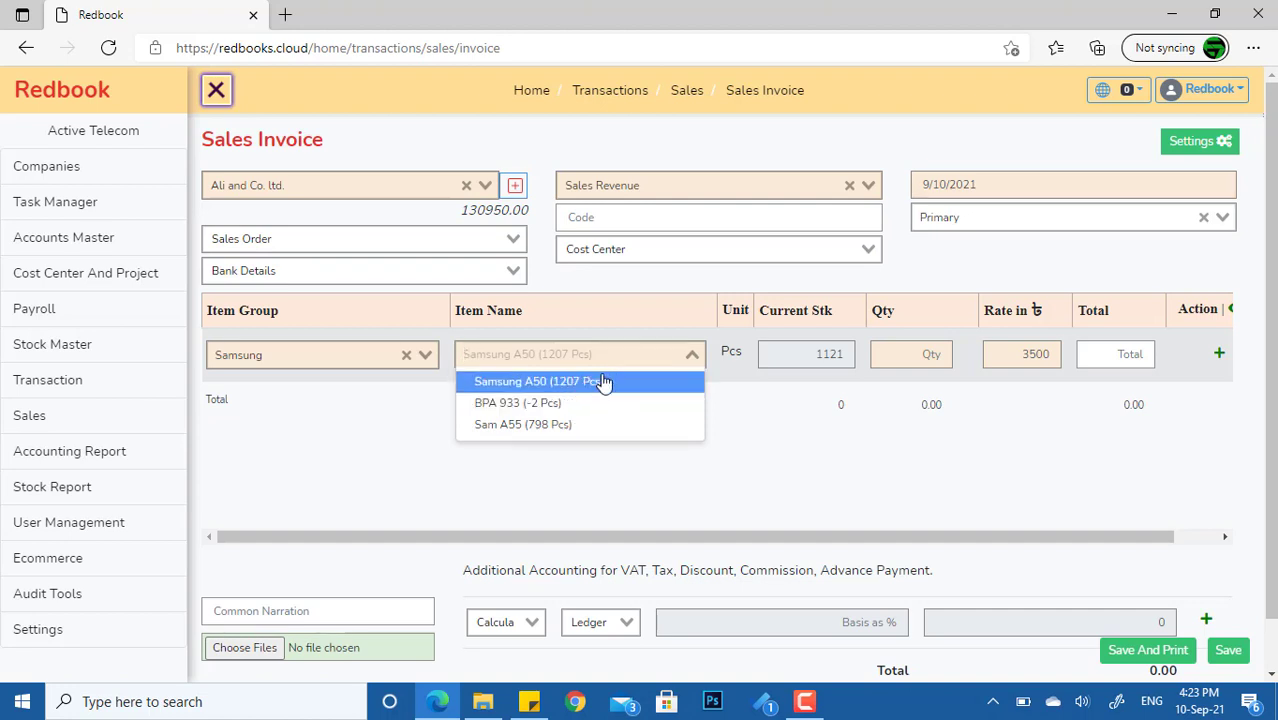
left_click(603, 381)
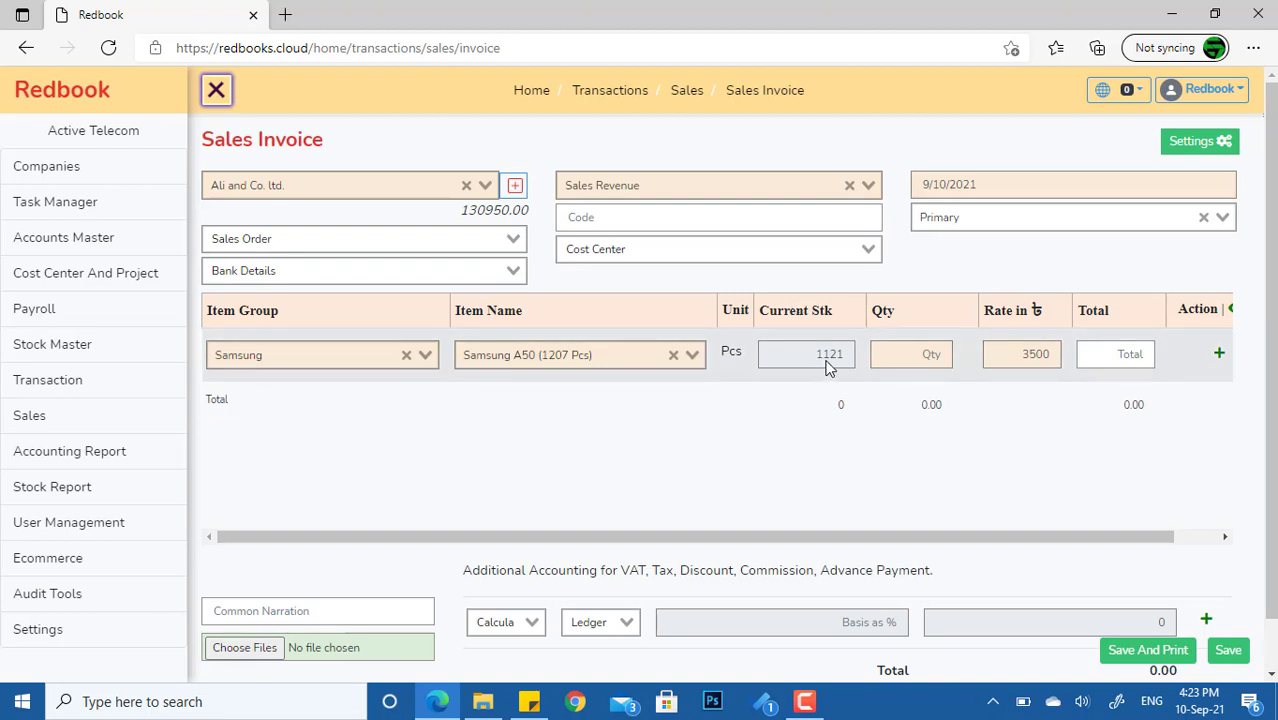
Change the godown to Dhanmondi, then switch the item to BPA 933 and back to Samsung A50
left_click(963, 221)
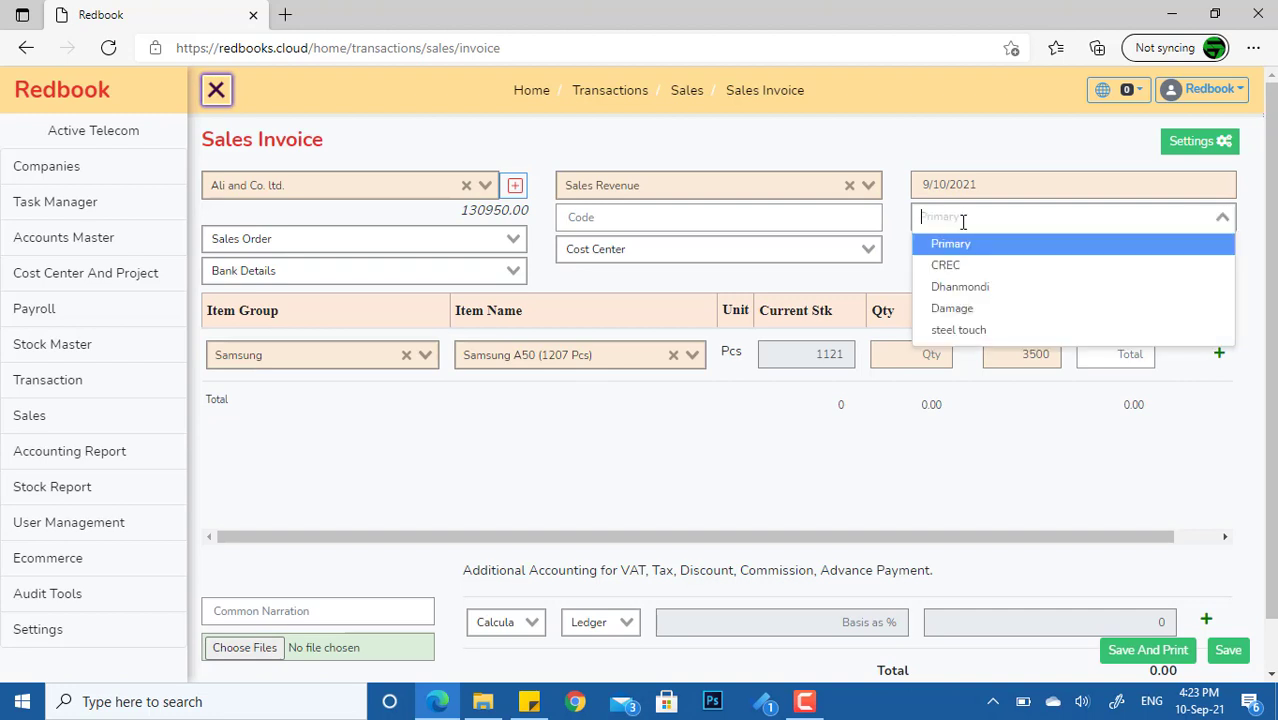
left_click(946, 296)
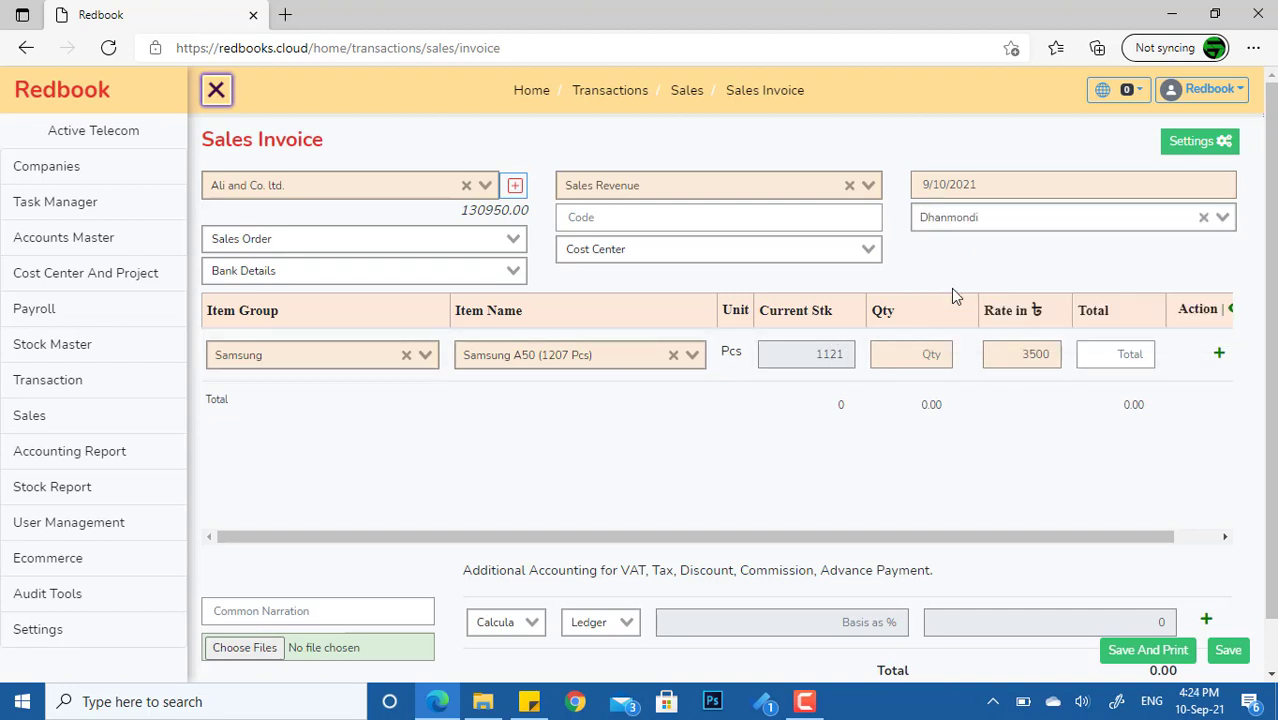
left_click(604, 358)
left_click(568, 402)
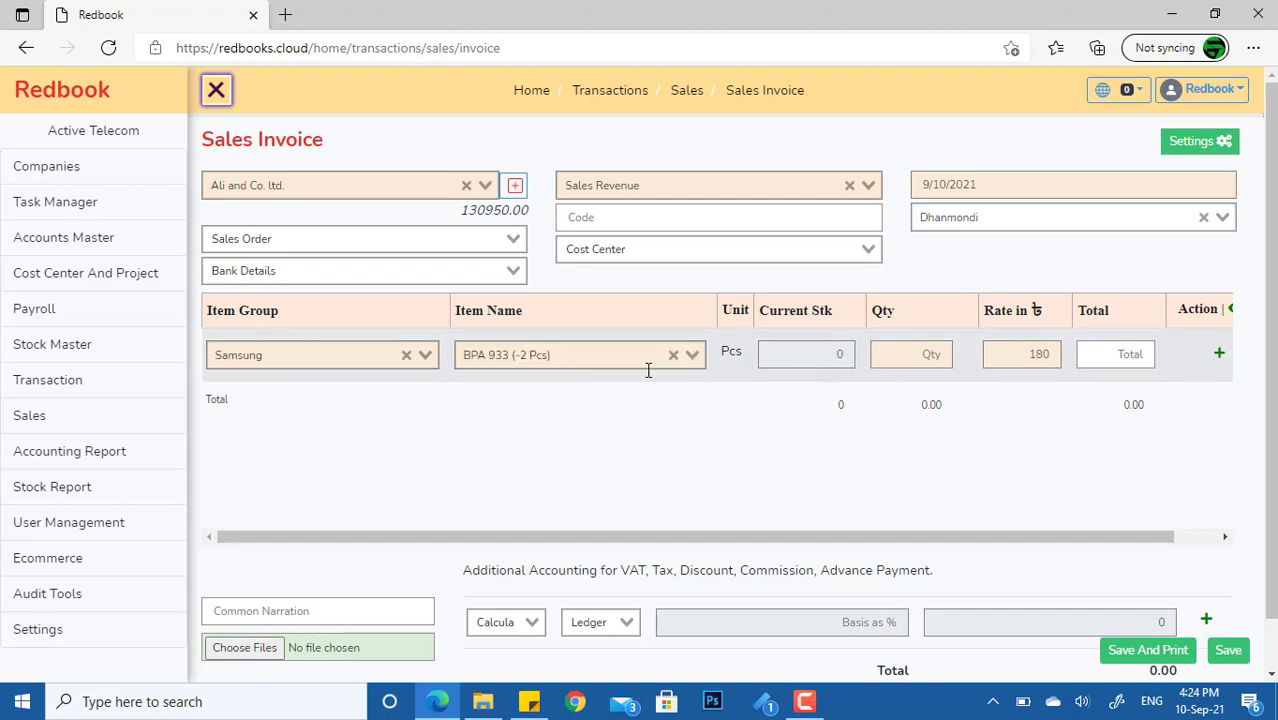
left_click(596, 360)
left_click(571, 382)
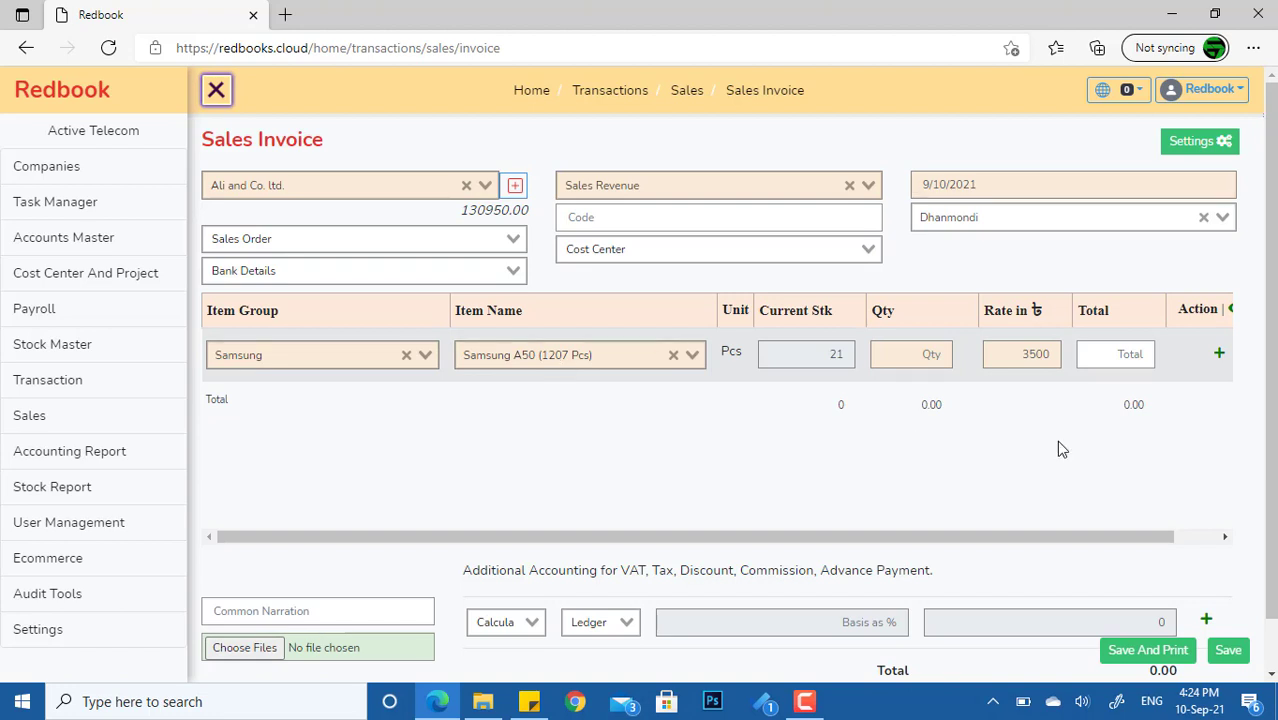
Enter a quantity of 2 and a rate of 5000 for the Samsung A50 row
left_click(912, 353)
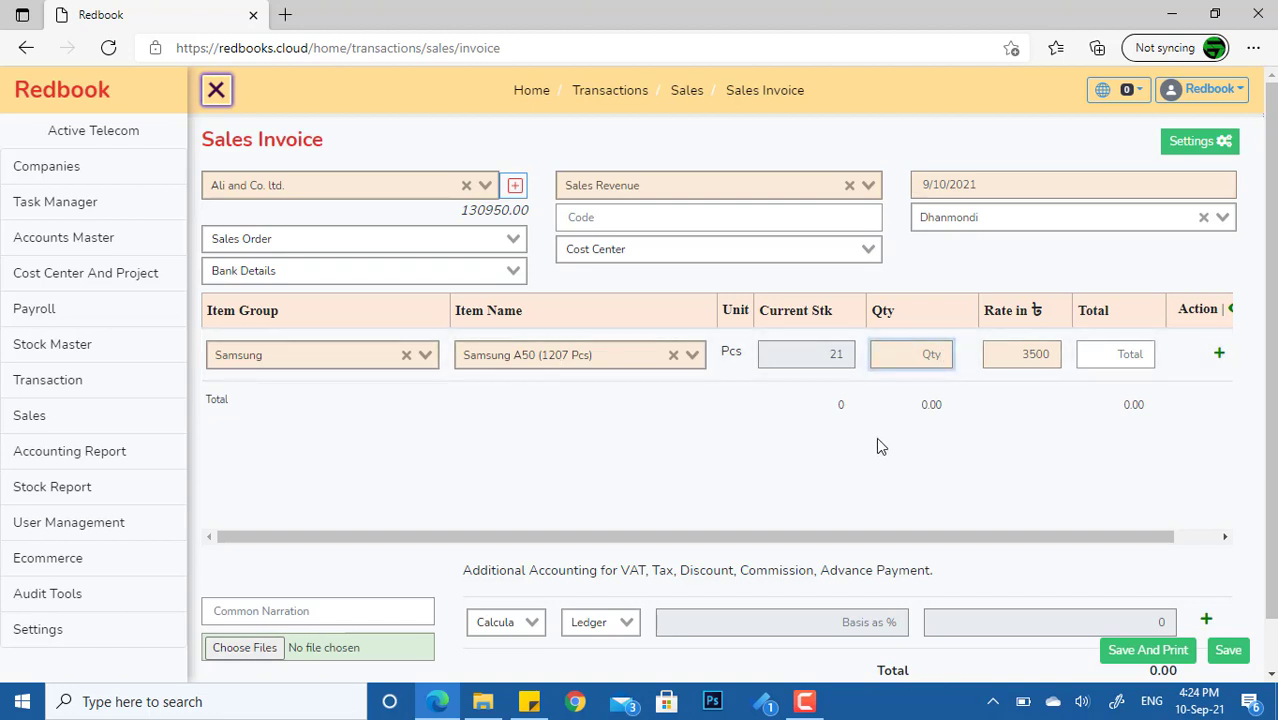
type("2")
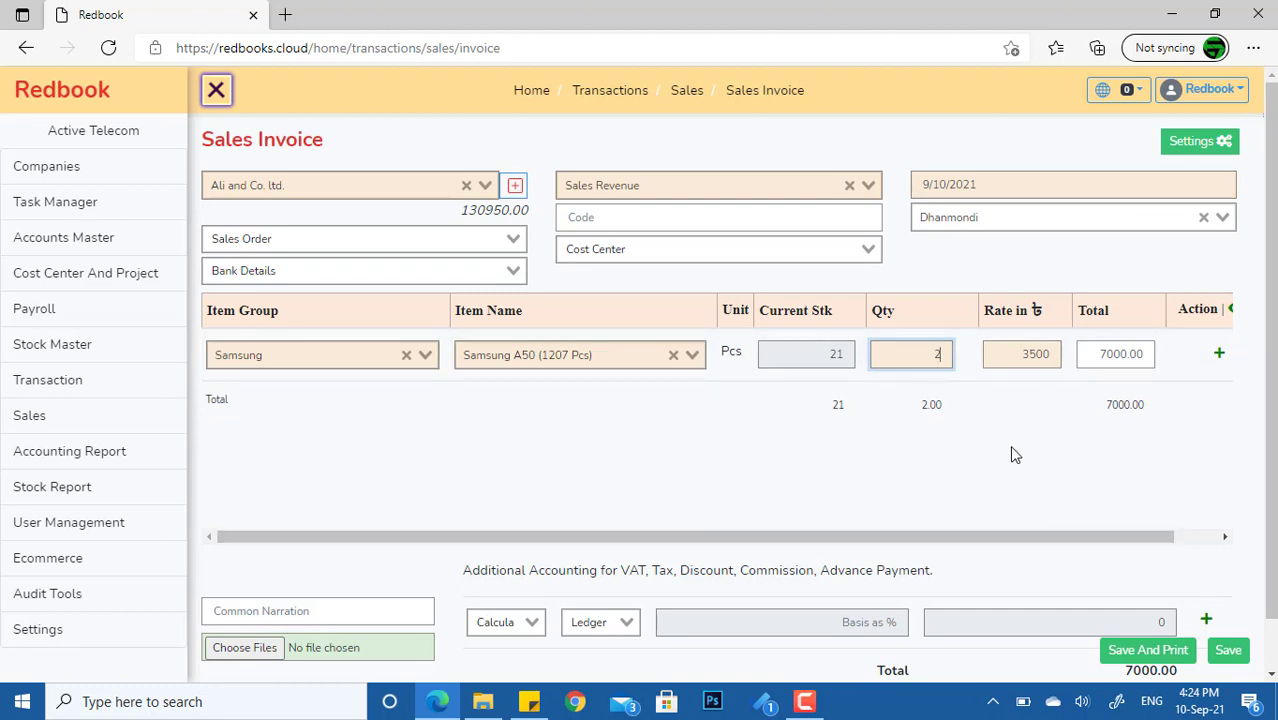
key("Tab")
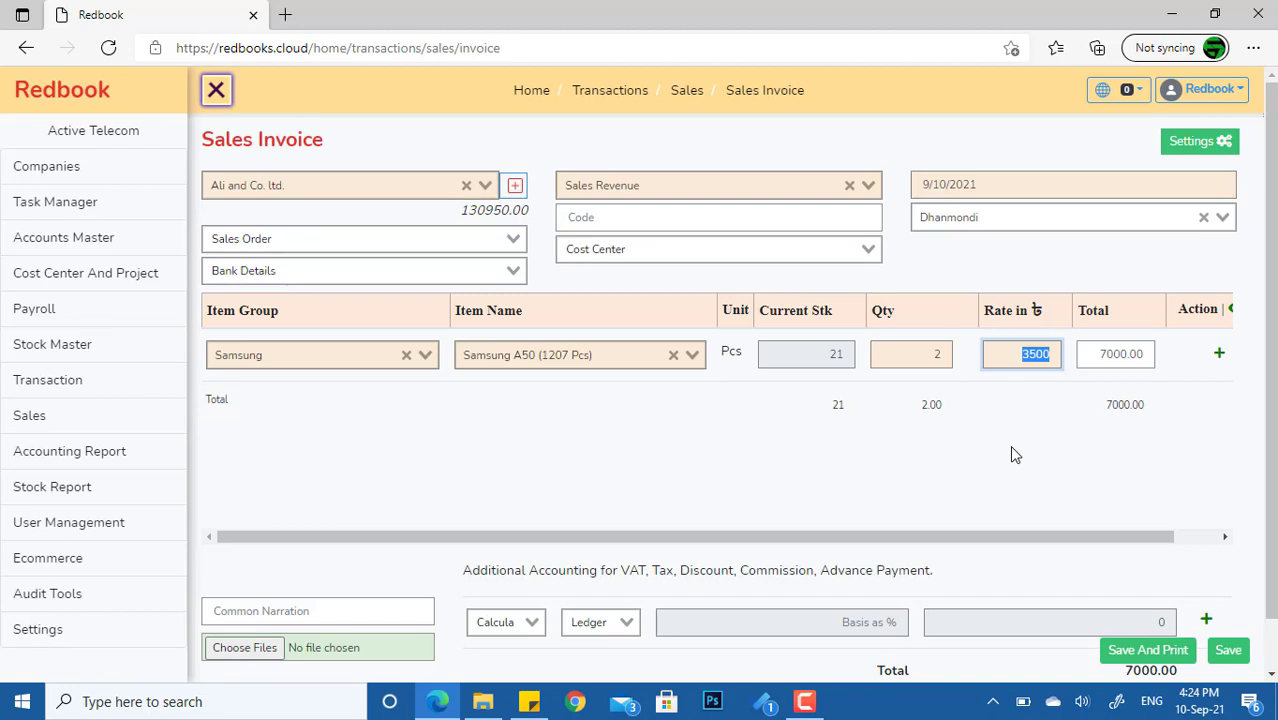
type("5000")
left_click_drag(1130, 539, 1013, 536)
Add a second item row with the item group Samsung and the item Sam A55
left_click(1219, 353)
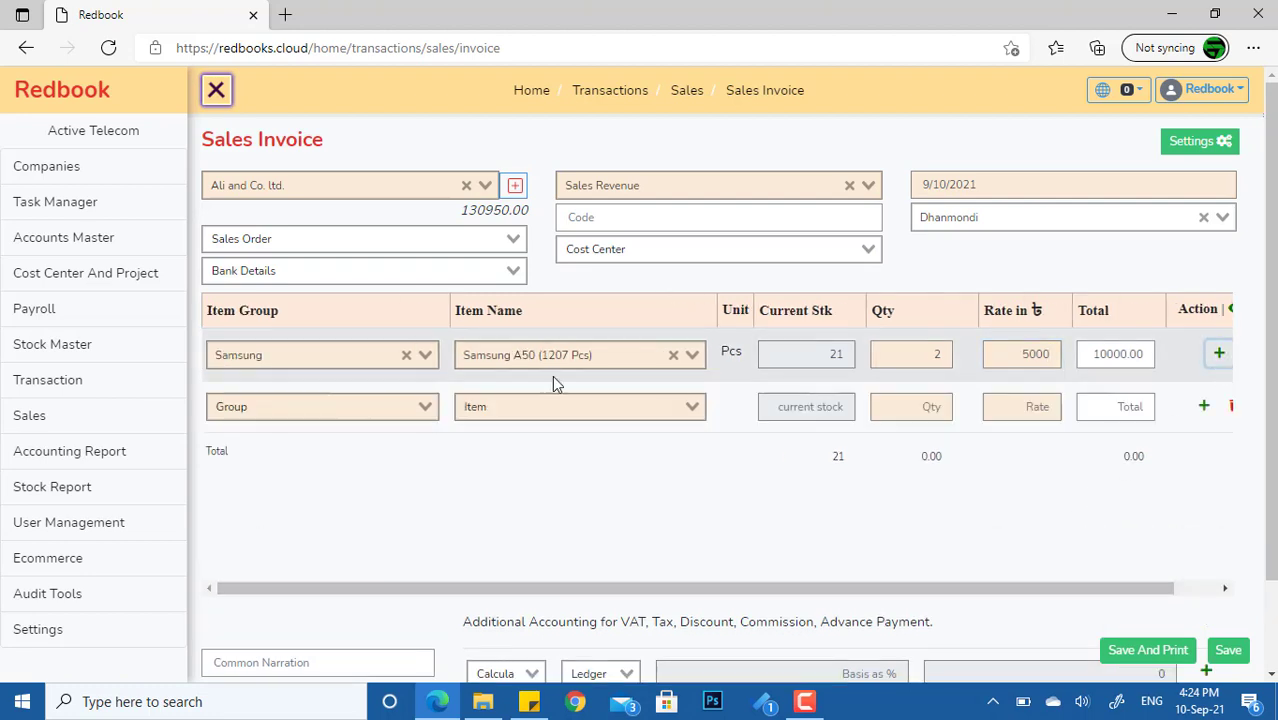
left_click(253, 406)
left_click(263, 457)
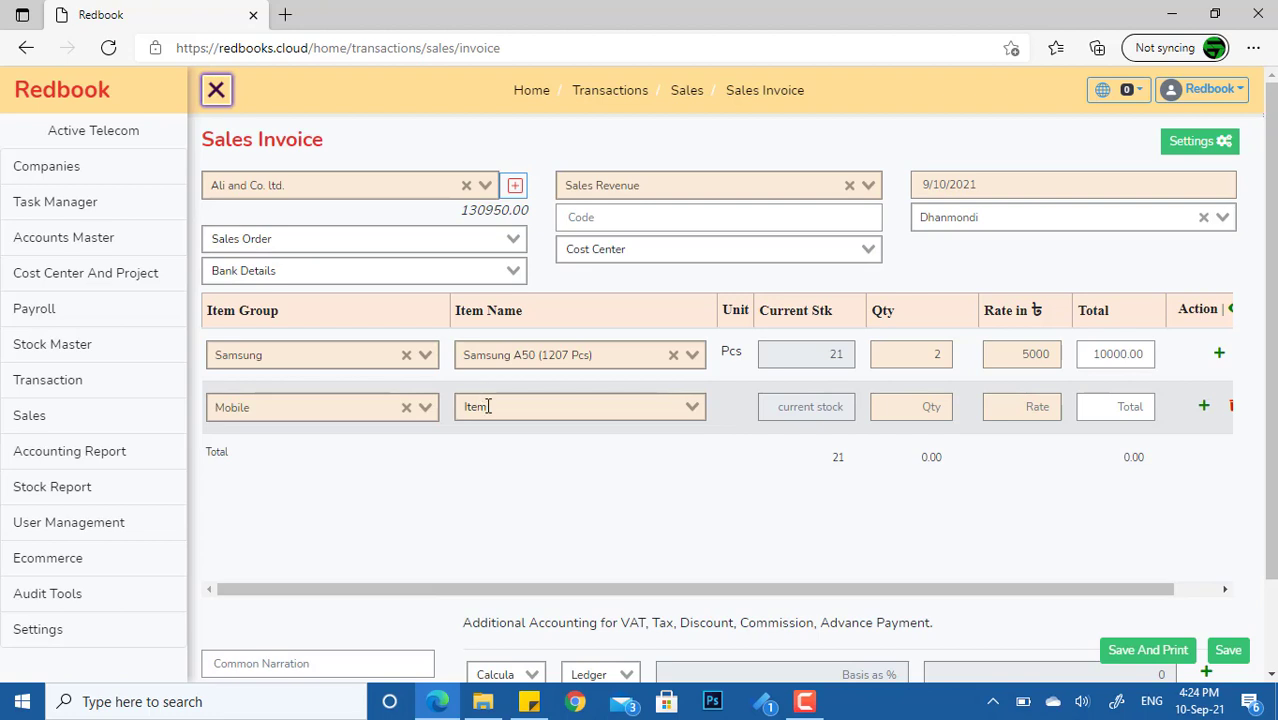
left_click(488, 406)
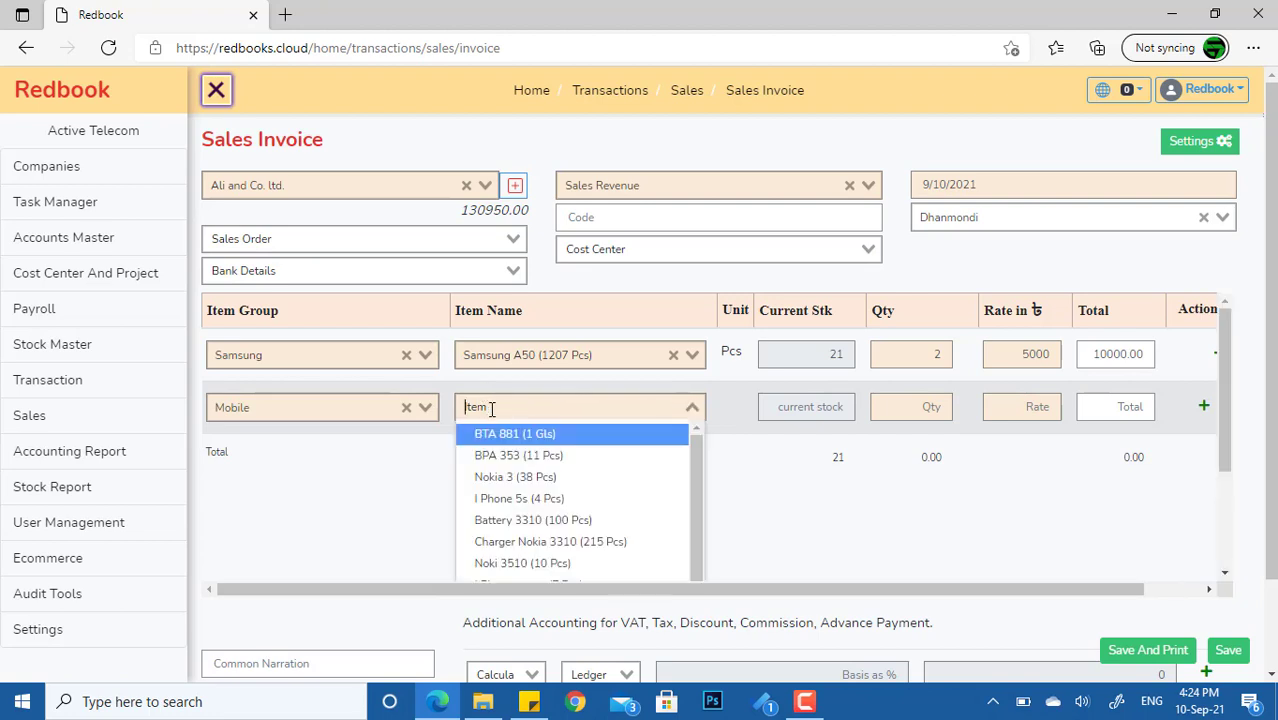
left_click(359, 411)
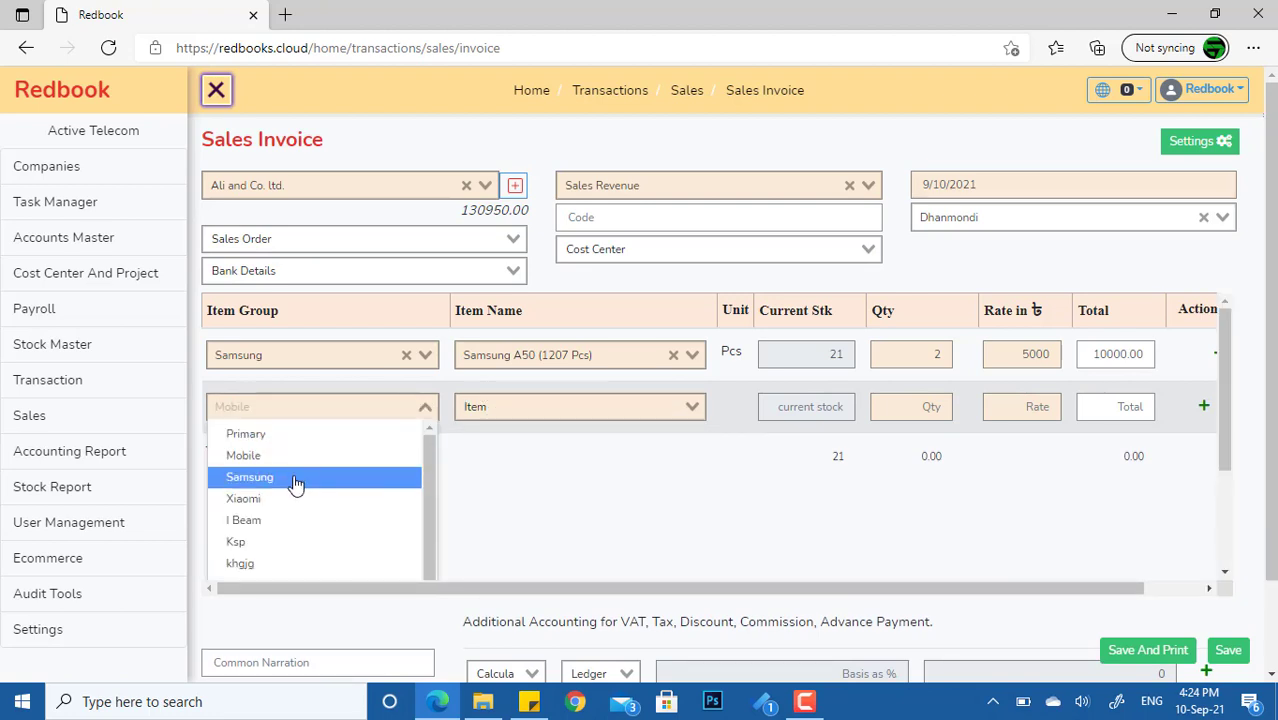
left_click(294, 480)
left_click(579, 409)
left_click(568, 477)
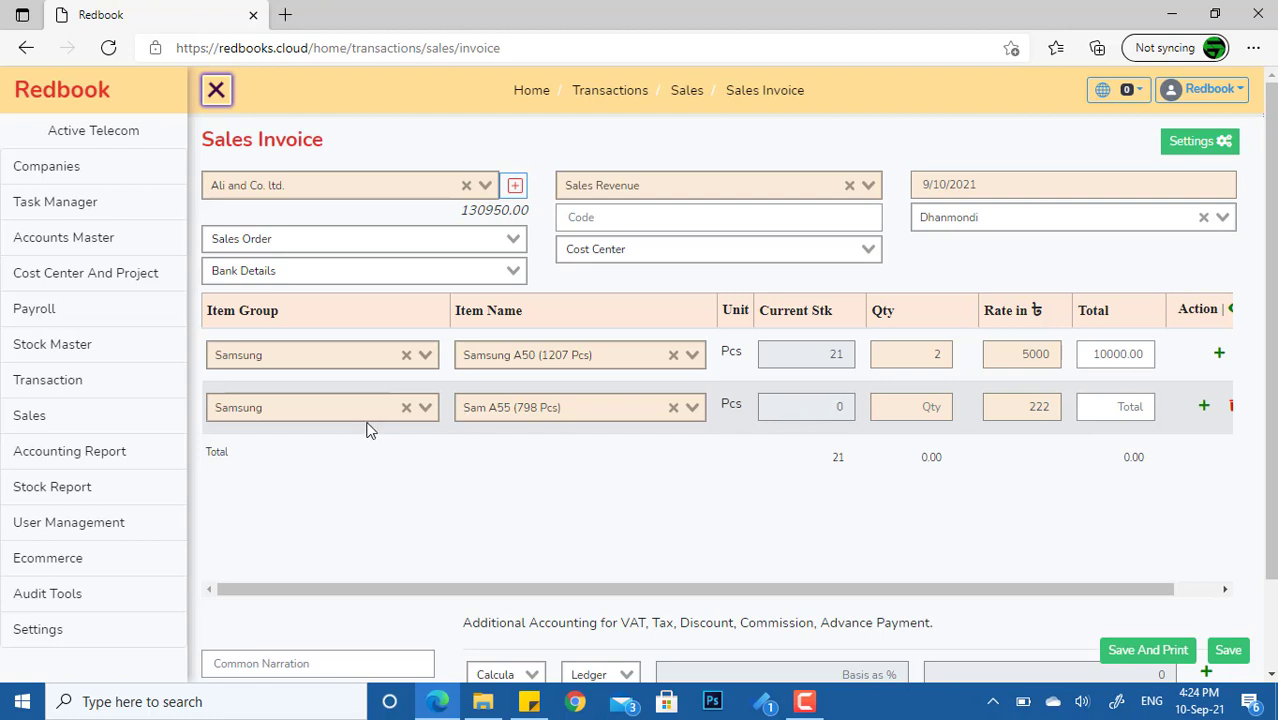
Change the godown to Primary, then switch the second row's item to BPA 933 and back to Sam A55
left_click(1027, 214)
left_click(978, 247)
left_click(612, 418)
left_click(546, 455)
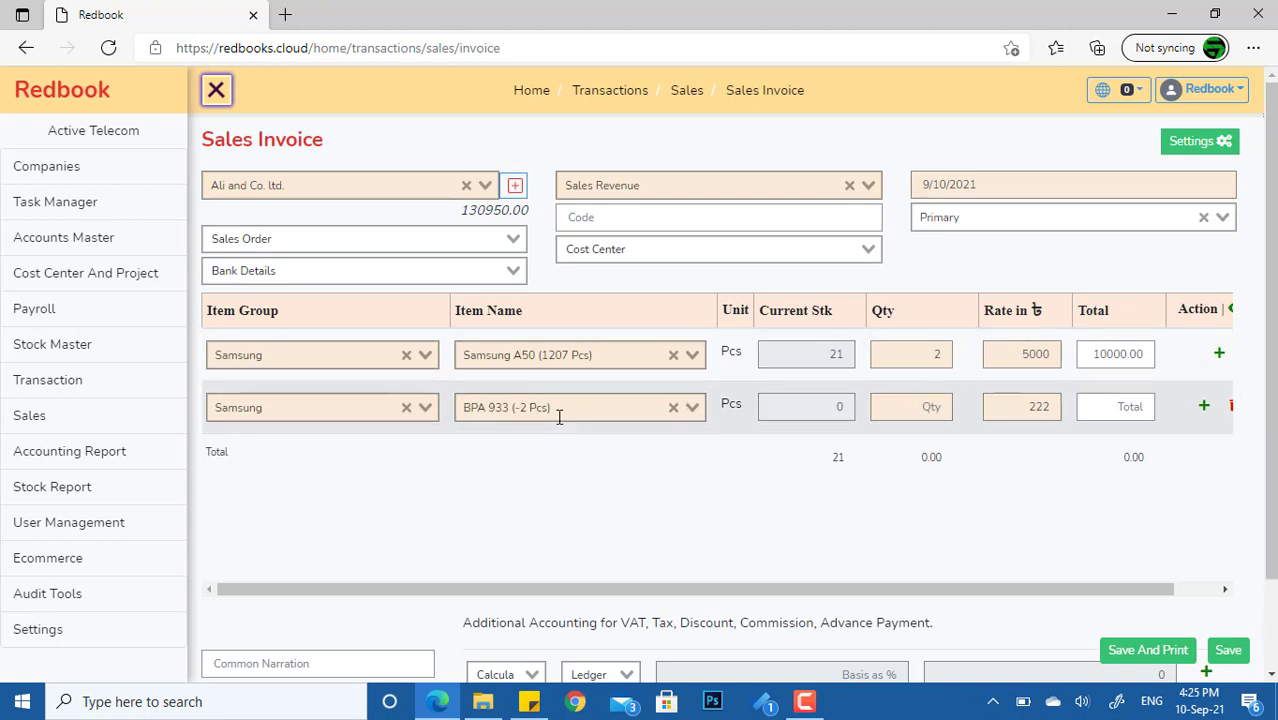
left_click(559, 416)
left_click(540, 477)
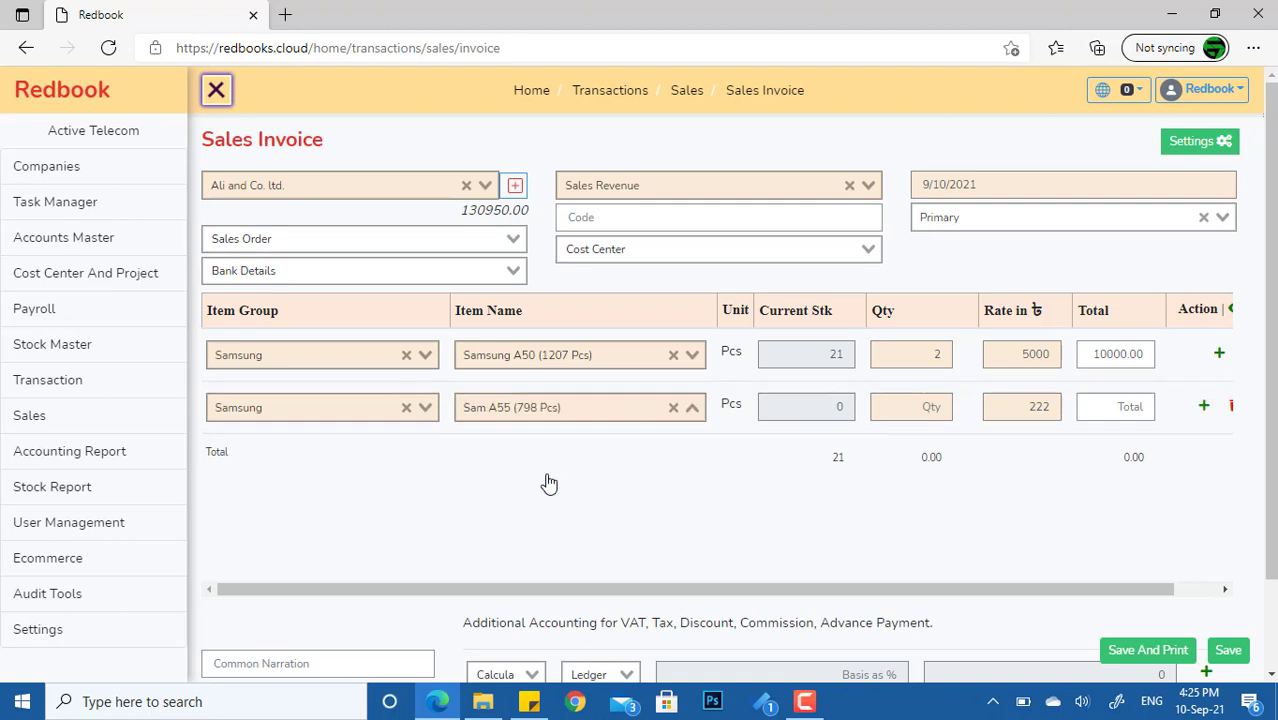
Enter a quantity of 3 and a rate of 3000 for the Sam A55 row
left_click(917, 406)
type("3")
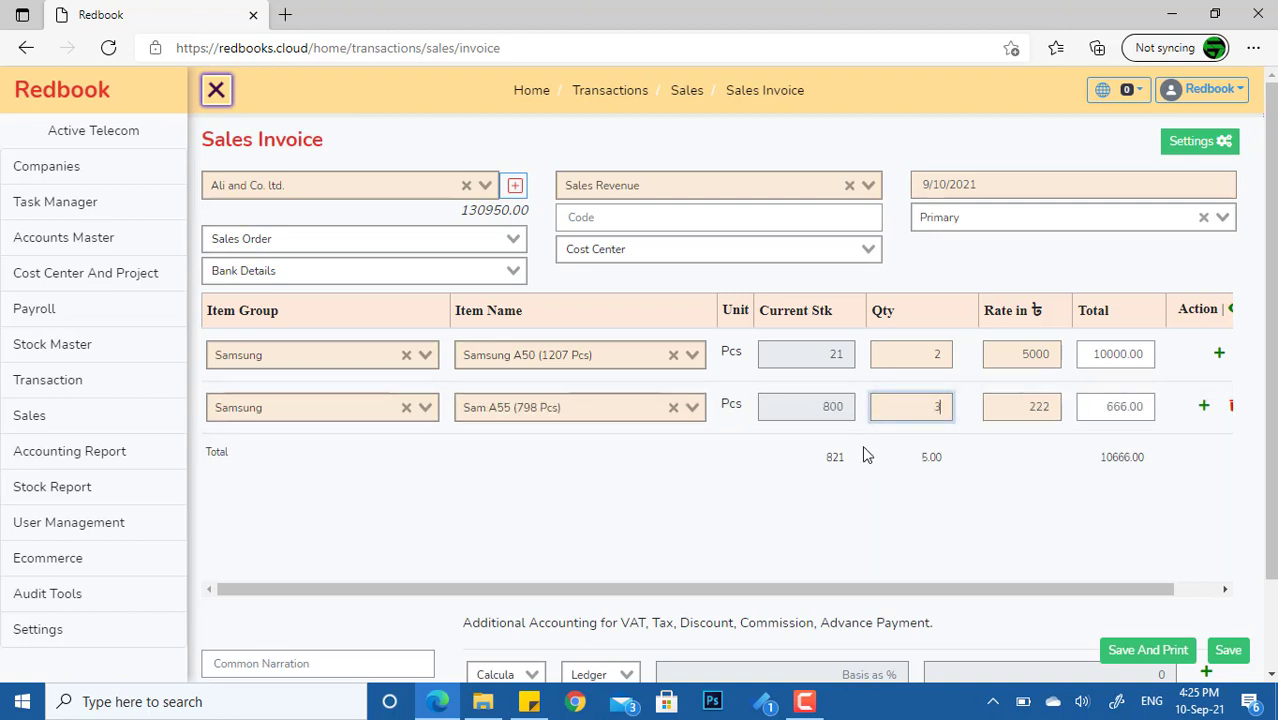
key("Tab")
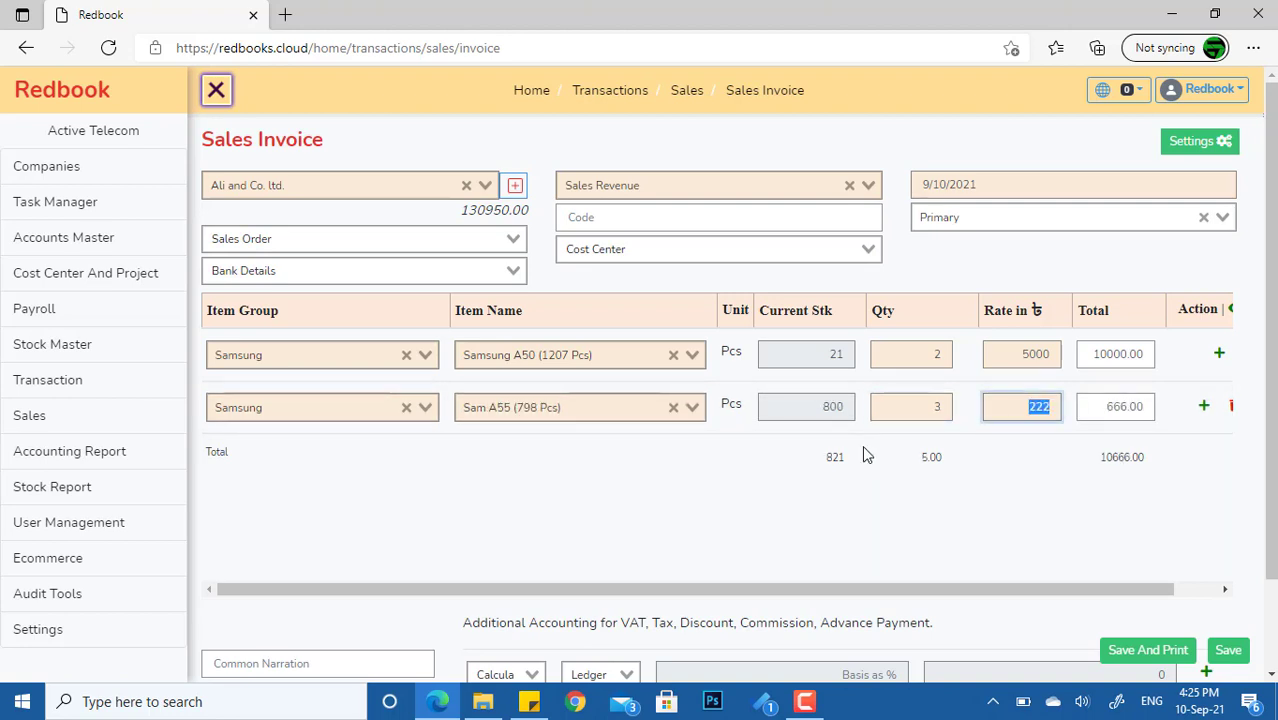
type("3000")
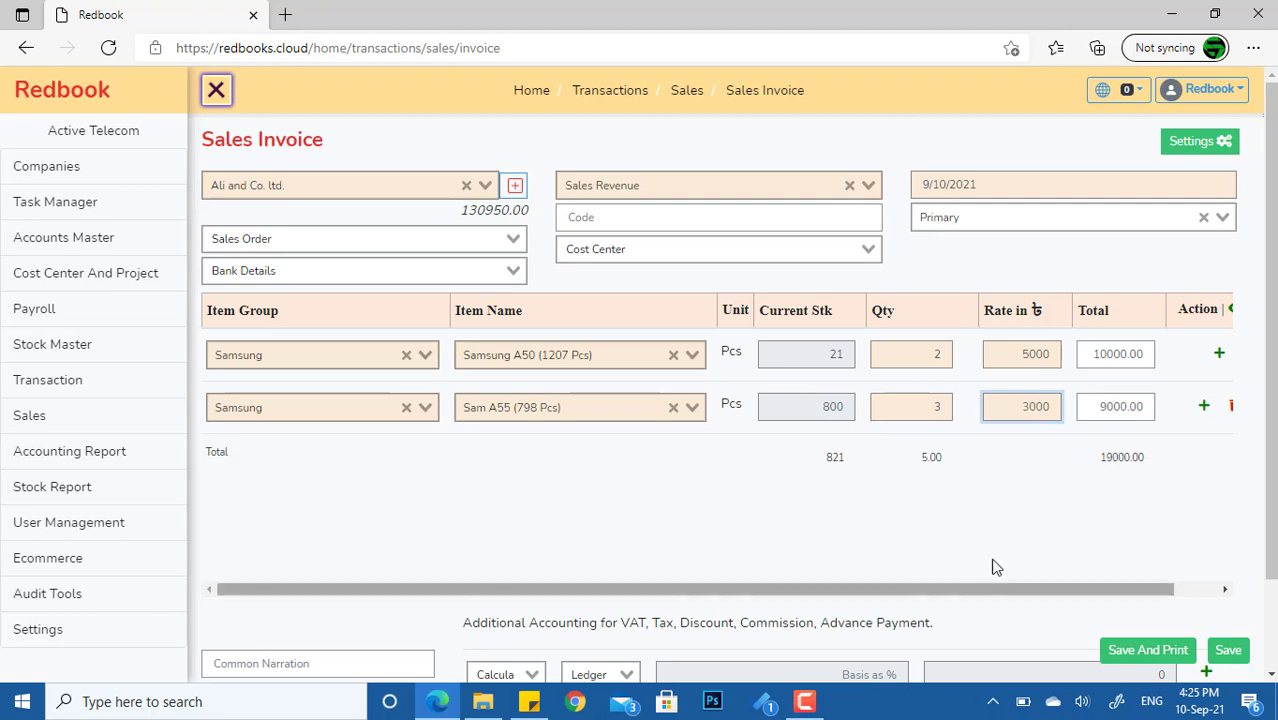
left_click(1001, 558)
Examine the invoice's overall total and the customer details at the head of the form
left_click_drag(980, 588, 850, 590)
left_click_drag(1097, 459, 1148, 460)
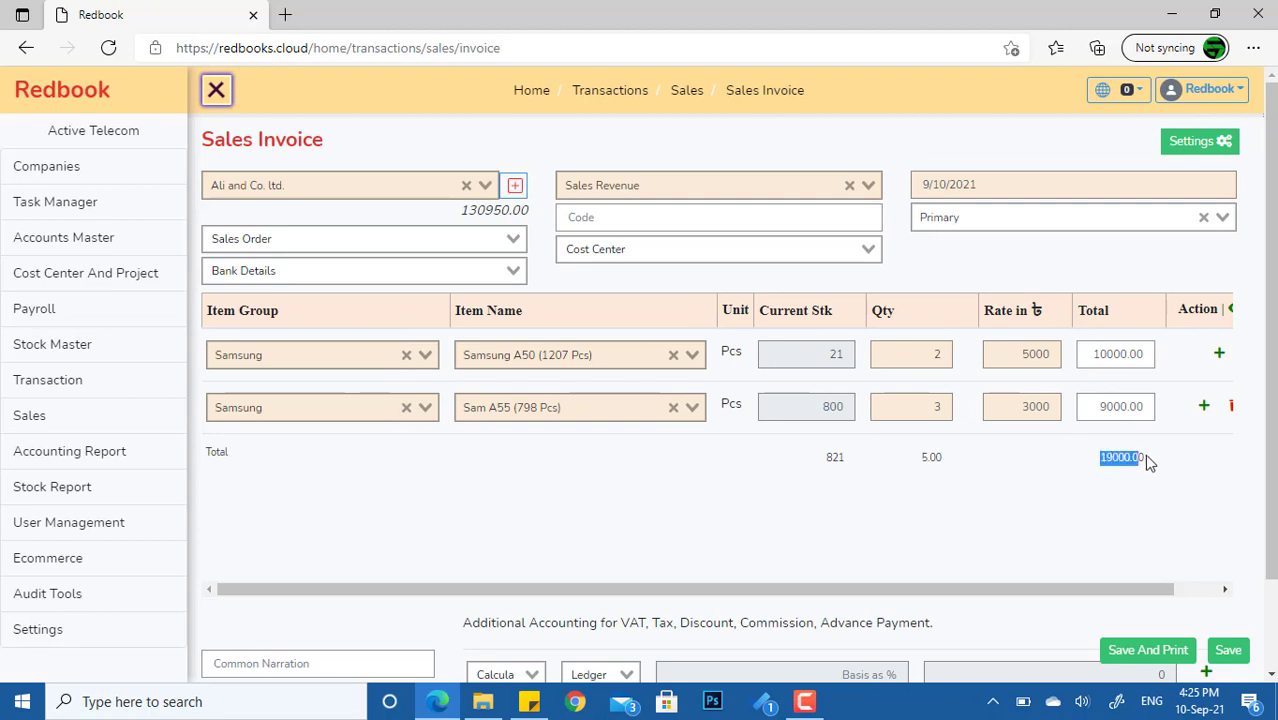
left_click(995, 496)
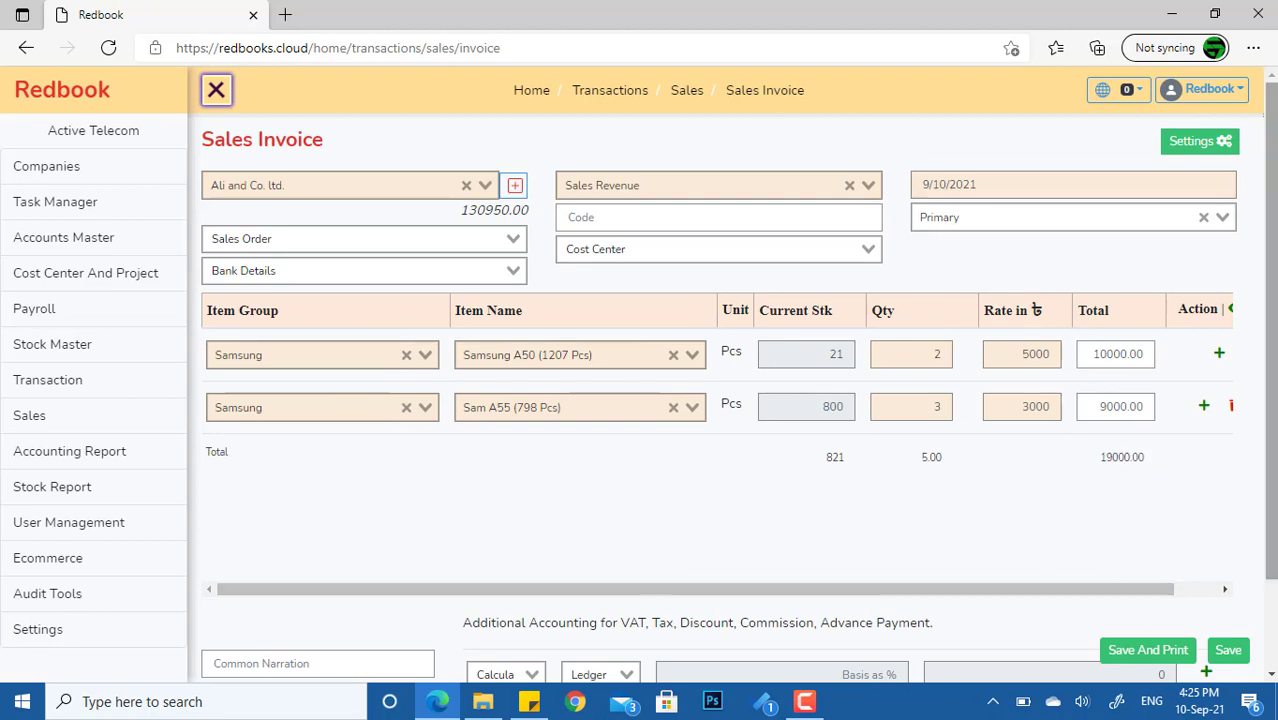
left_click_drag(1274, 494, 1274, 580)
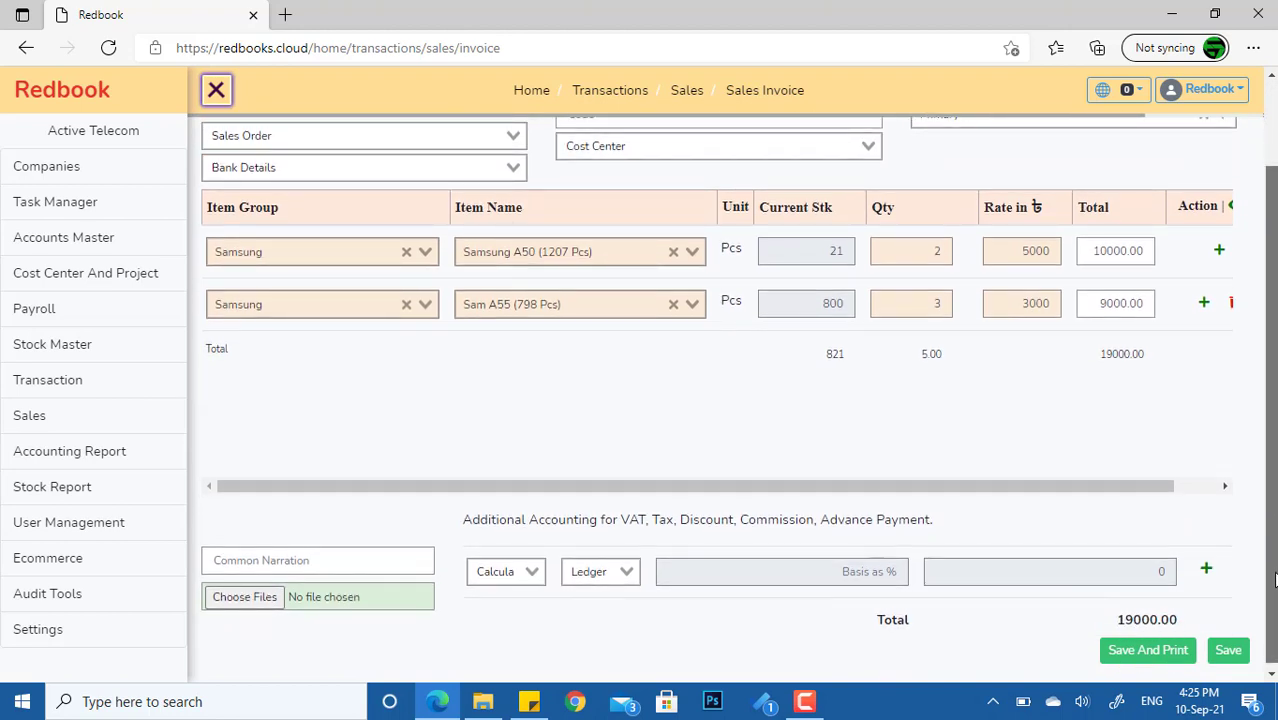
left_click_drag(1080, 490, 1053, 492)
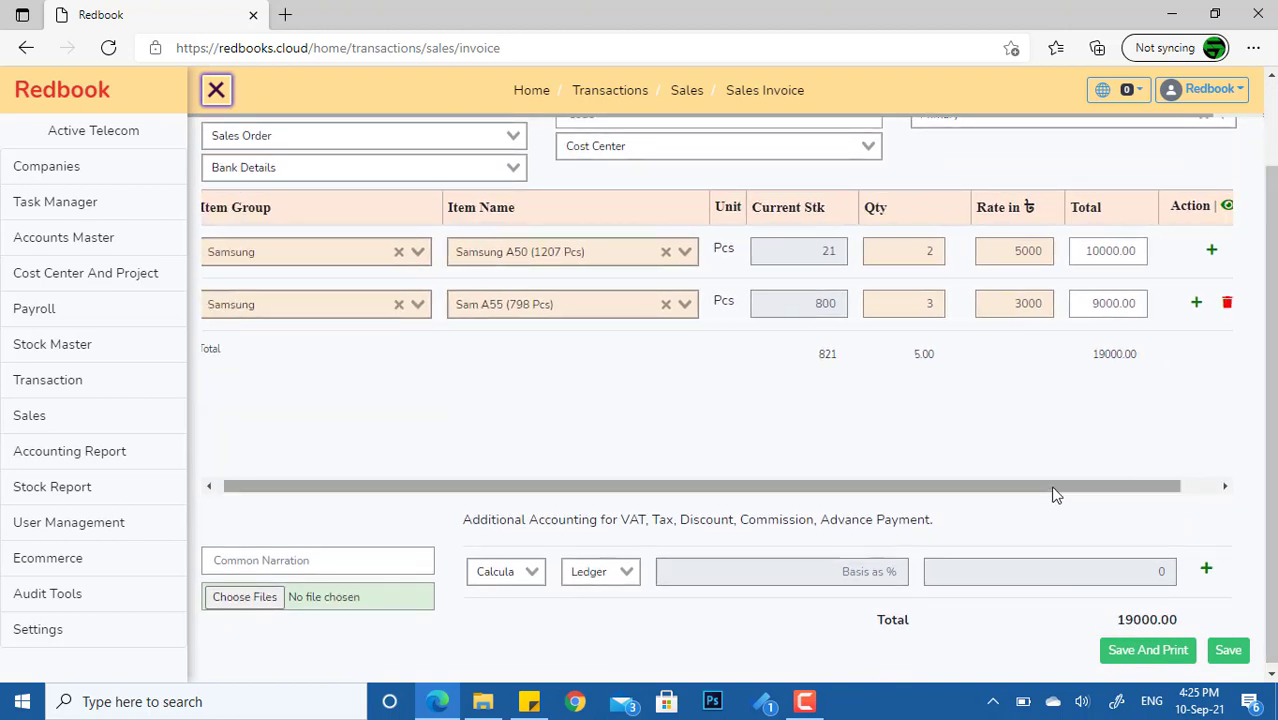
scroll(873, 408, "down", 1)
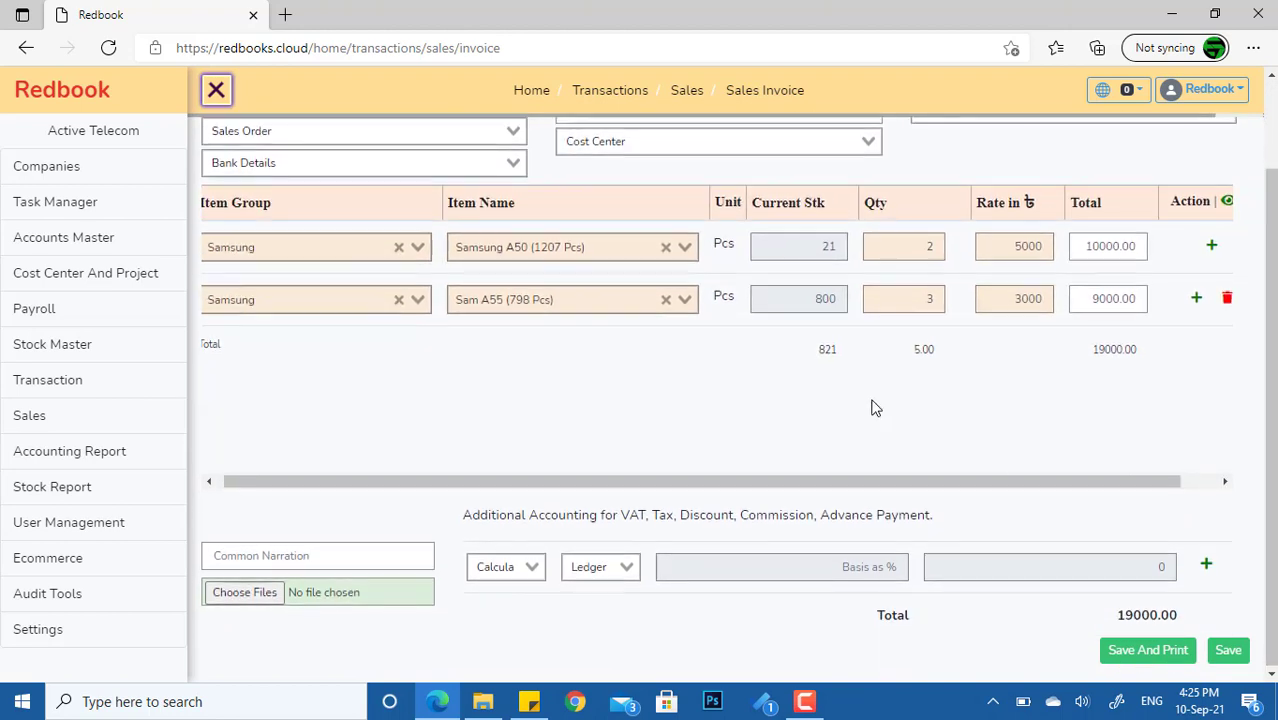
left_click_drag(1105, 355, 1064, 360)
left_click(1121, 360)
scroll(833, 455, "up", 2)
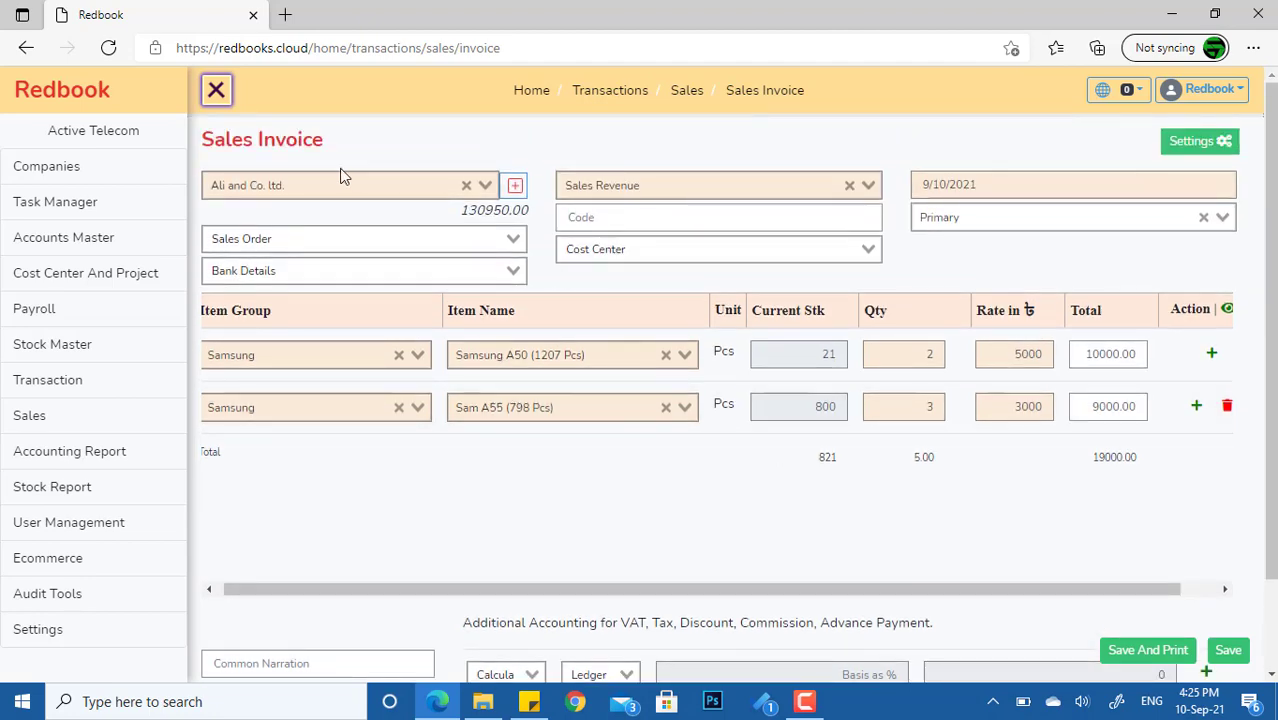
Set the first additional accounting row's calculation to Not Appliable and its ledger to Cash in Hand
scroll(562, 355, "down", 1)
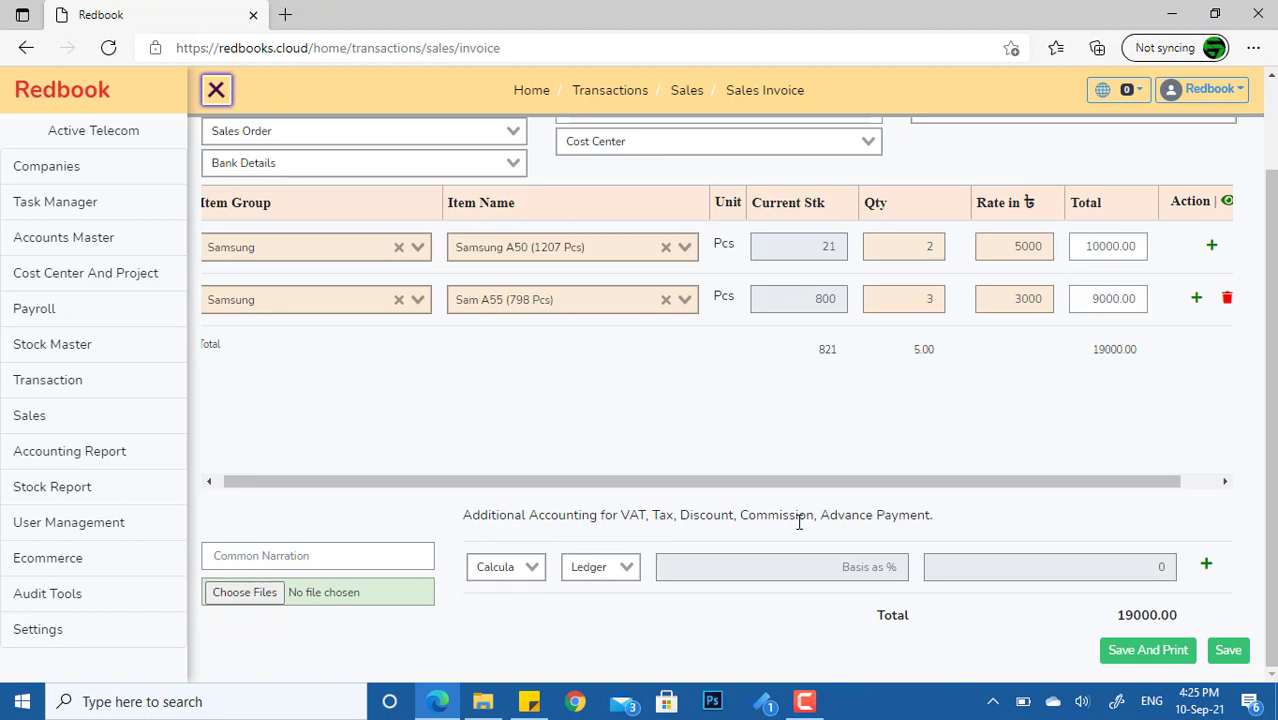
left_click_drag(931, 519, 579, 522)
left_click(475, 547)
left_click(510, 568)
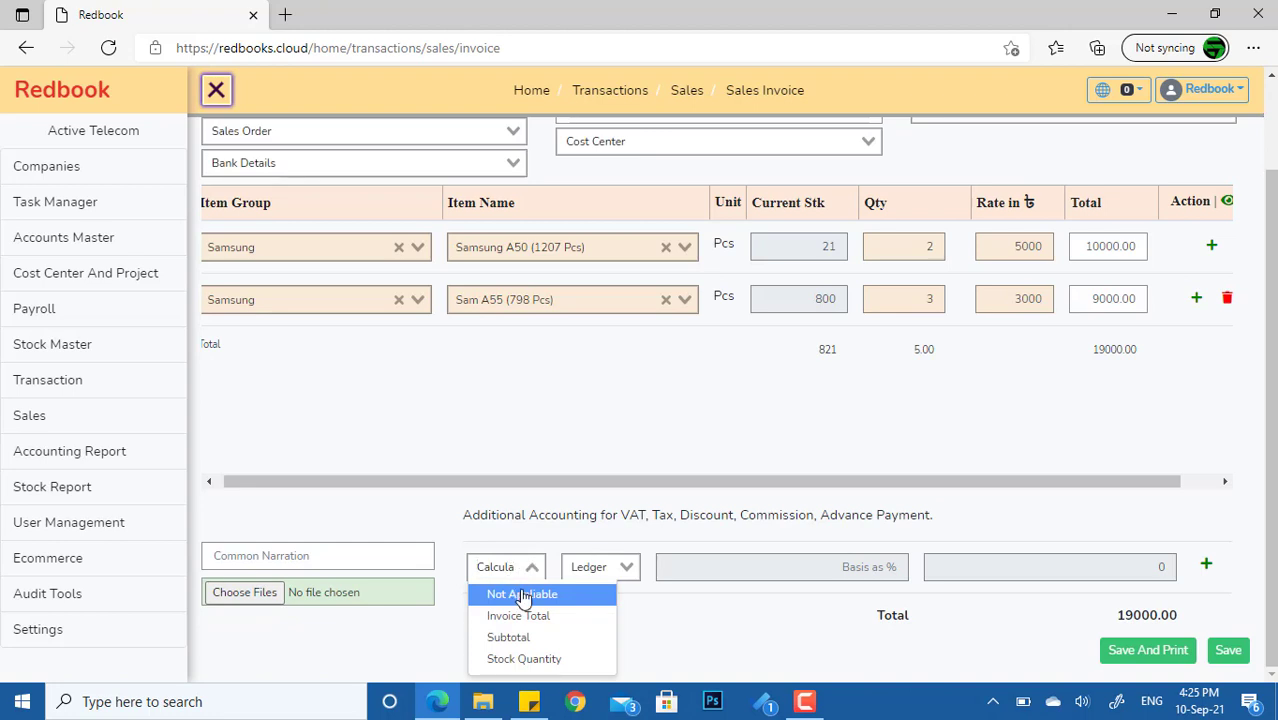
left_click(522, 595)
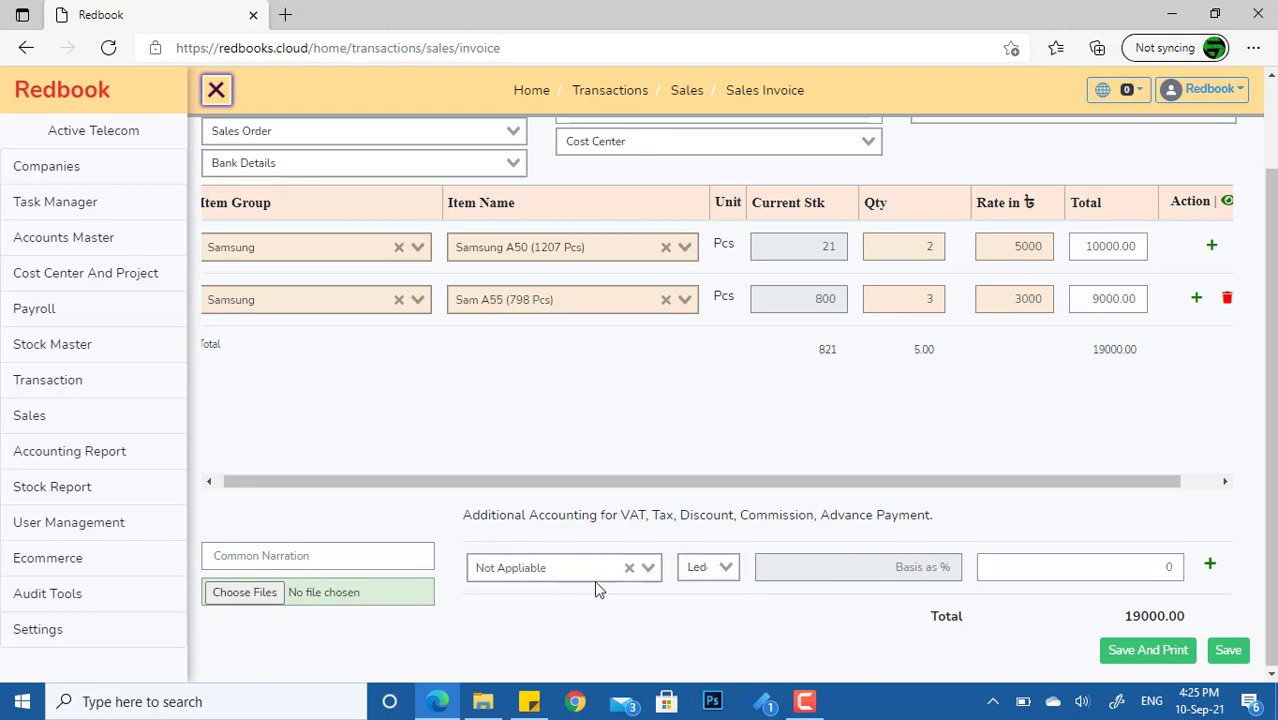
left_click(703, 568)
type("cash")
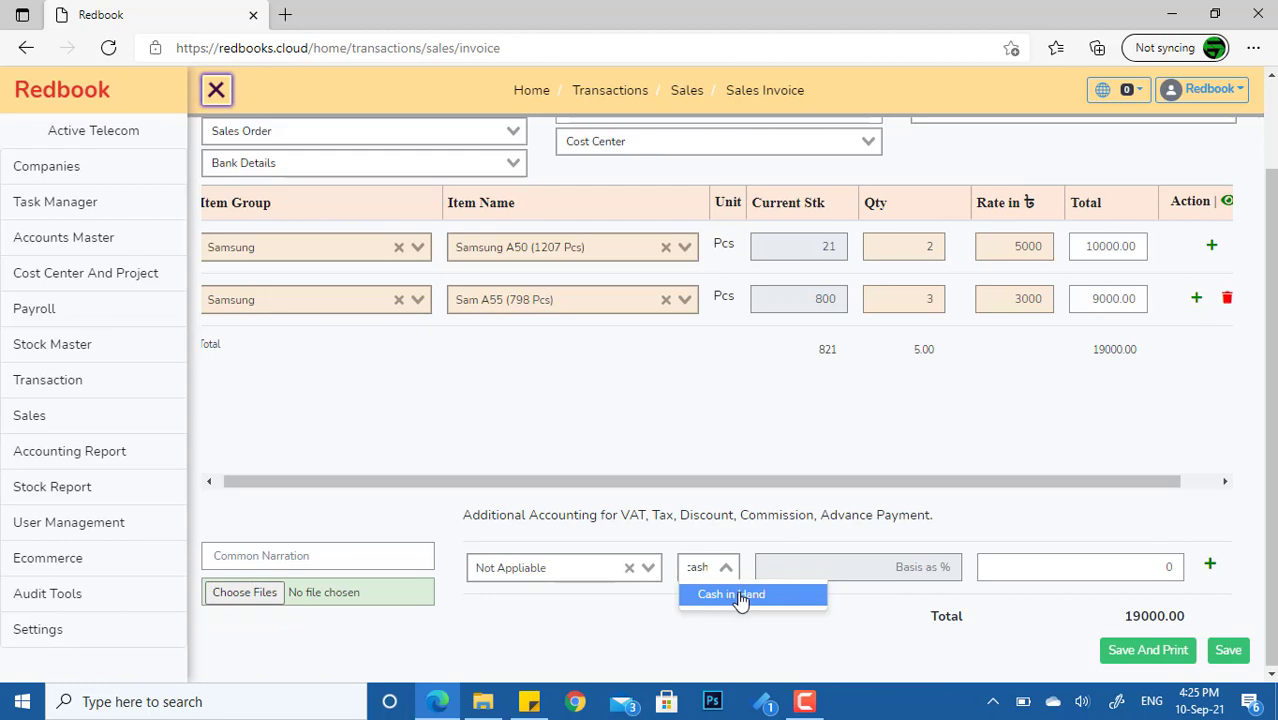
left_click(740, 595)
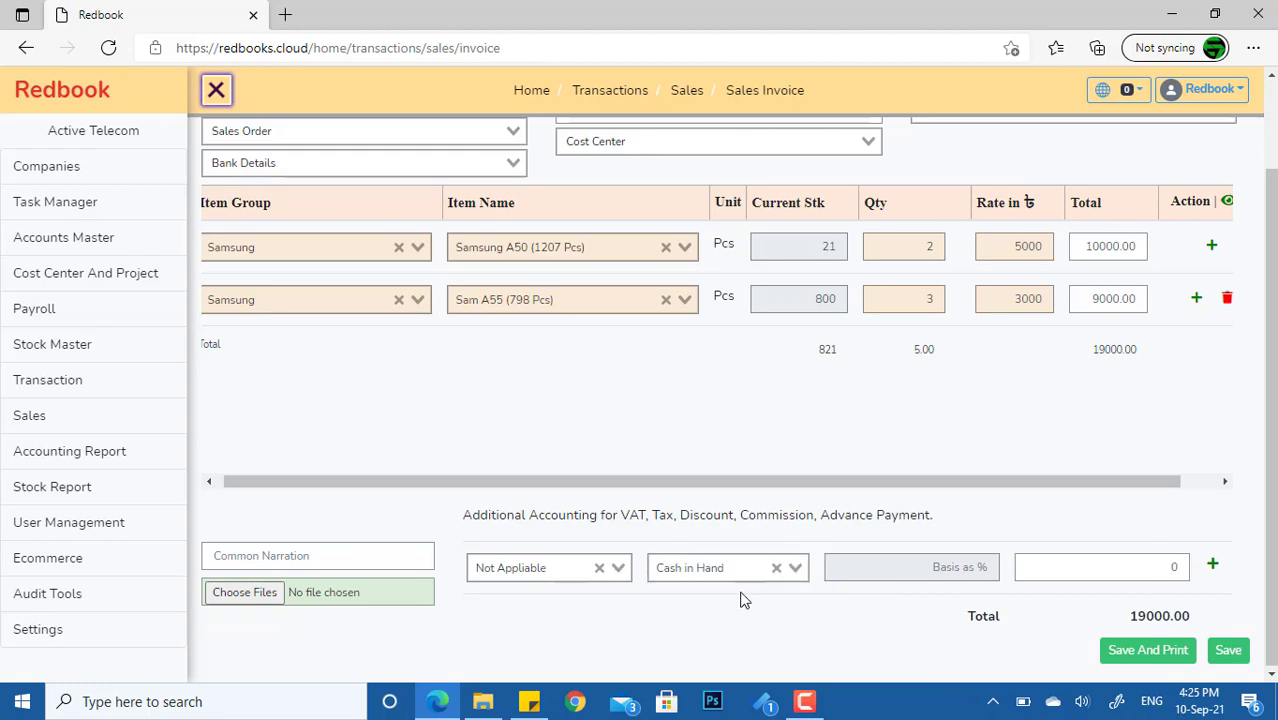
Enter -10000 as the amount of the Cash in Hand row
left_click(1150, 577)
key("Delete")
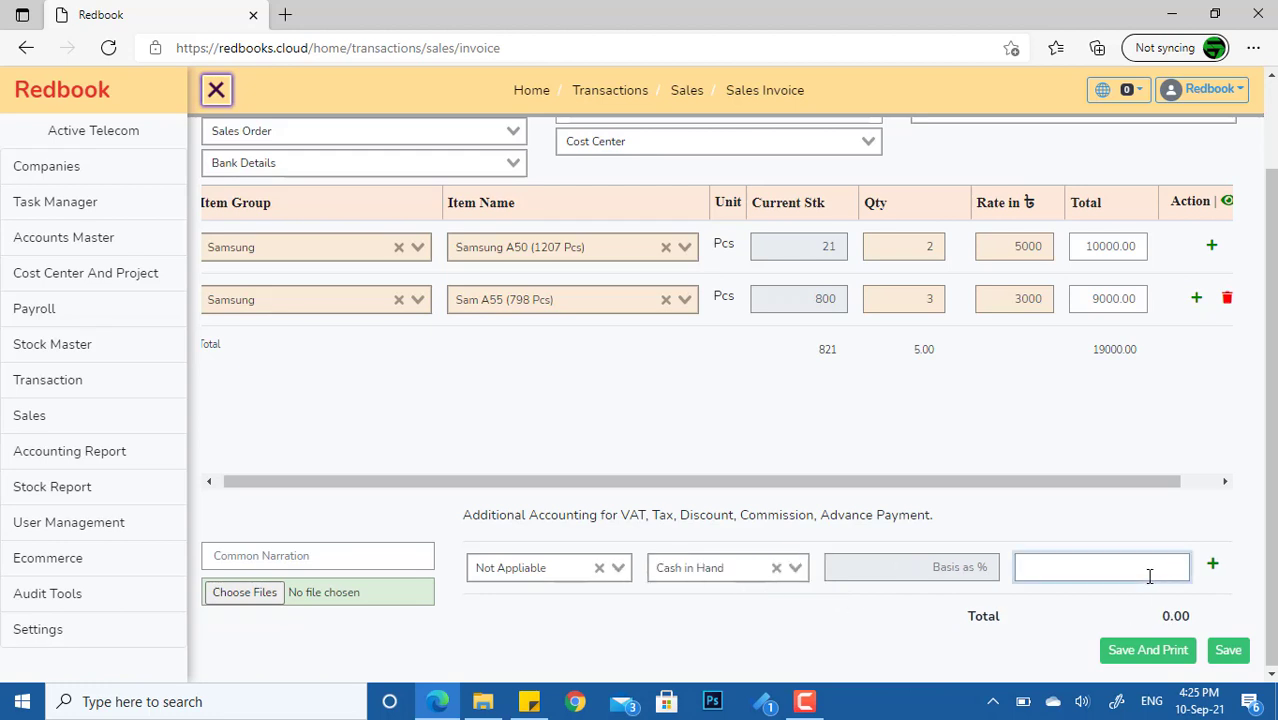
type("-19")
type("000")
key("BackSpace")
key("BackSpace")
key("BackSpace")
key("BackSpace")
type("0000")
Add a second additional accounting row with the calculation Not Appliable and the DBBL Bank ledger
left_click(1212, 565)
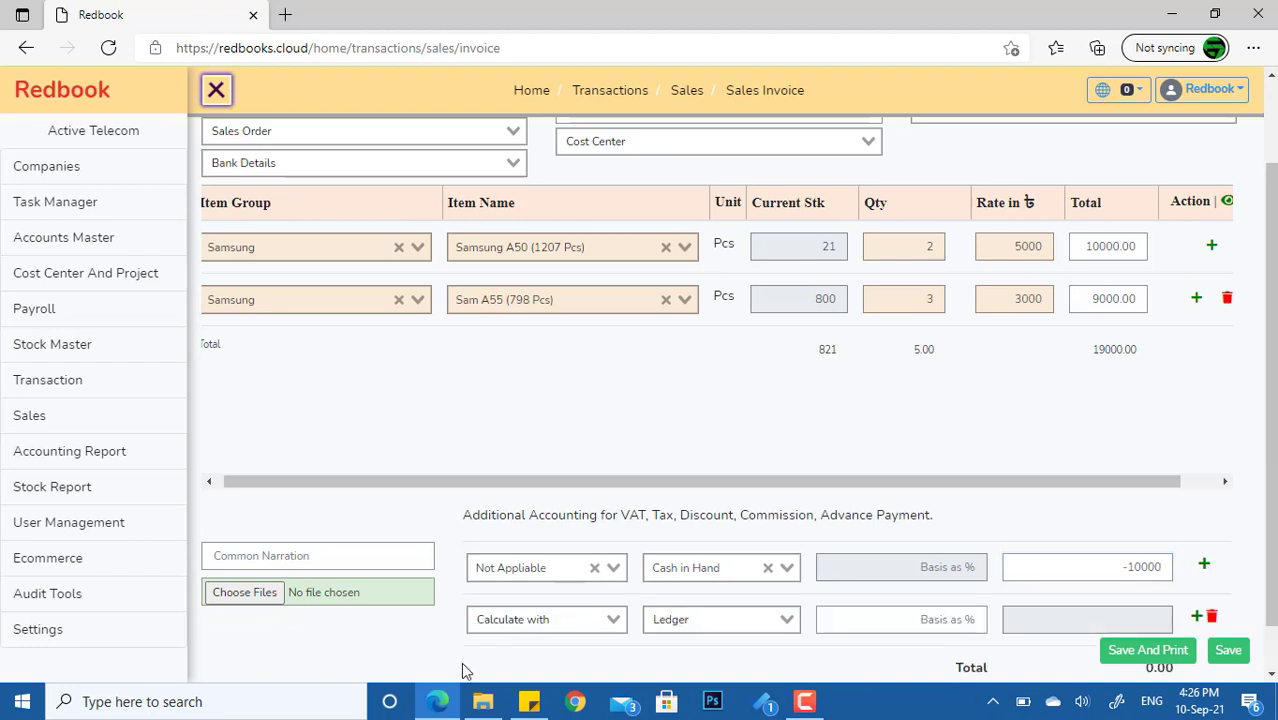
left_click(536, 620)
left_click(531, 645)
left_click(691, 612)
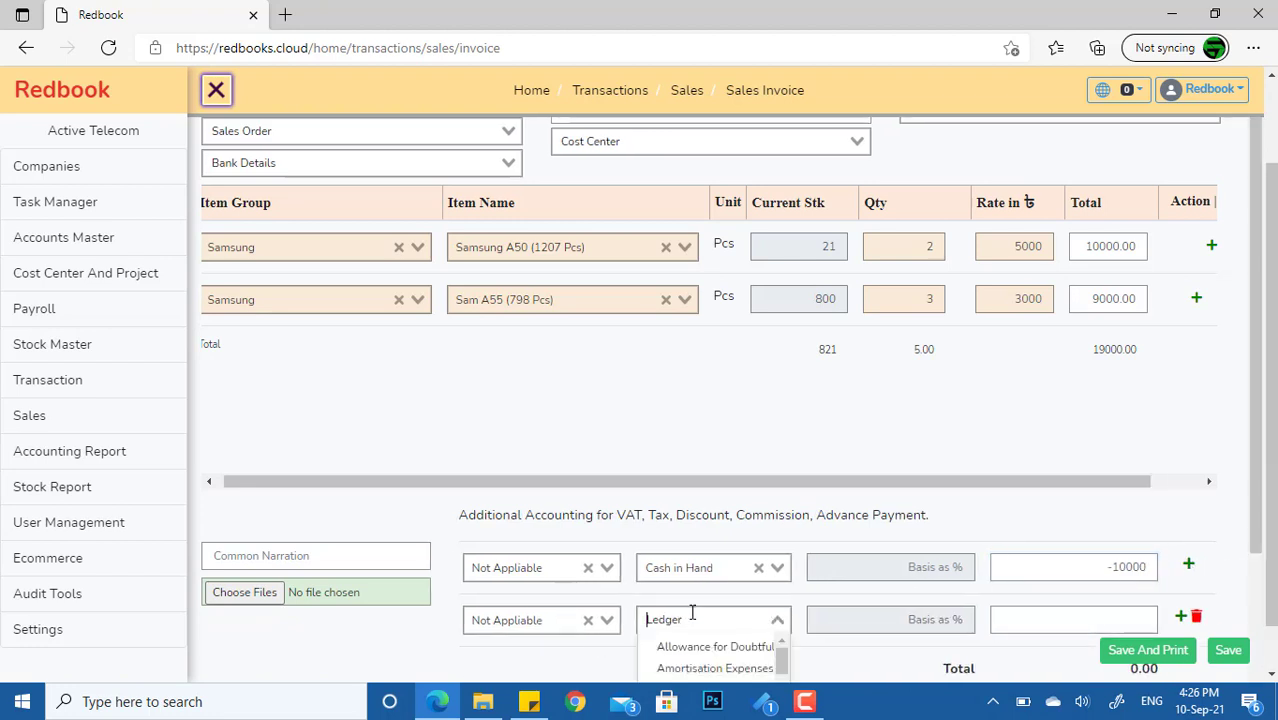
type("bka")
key("BackSpace")
key("BackSpace")
key("BackSpace")
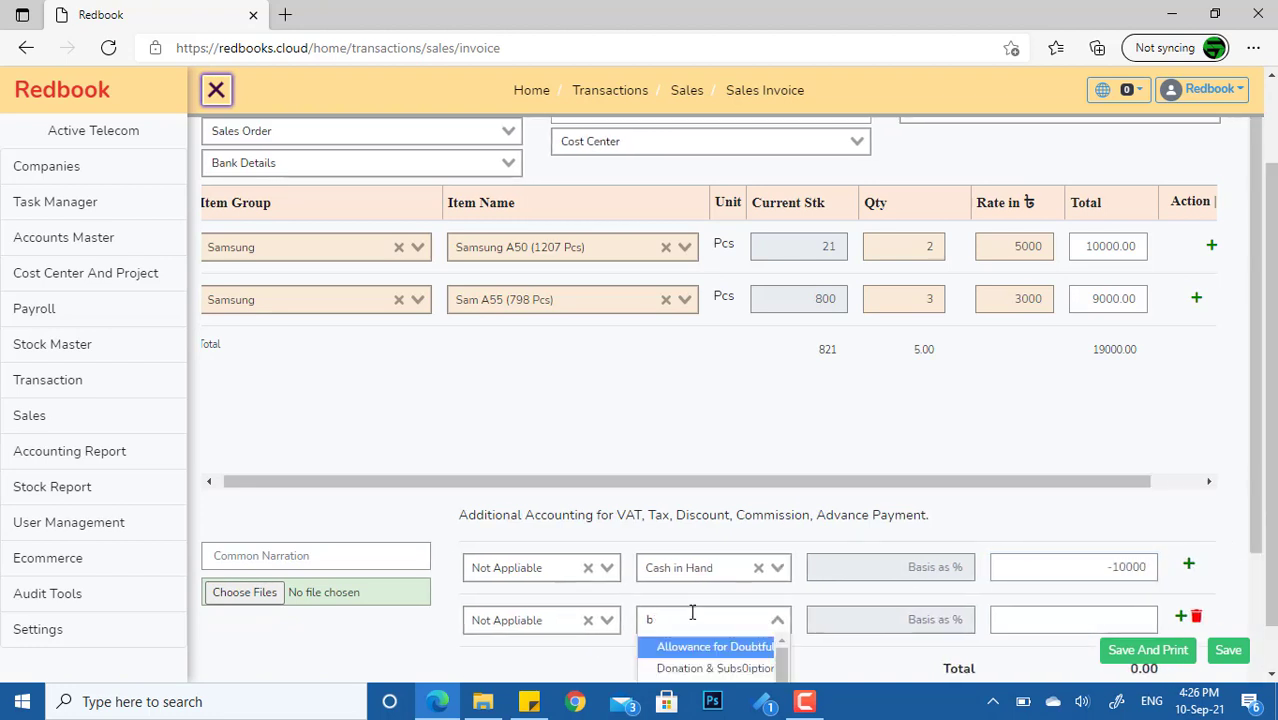
type("cas")
key("BackSpace")
key("BackSpace")
key("BackSpace")
type("ba")
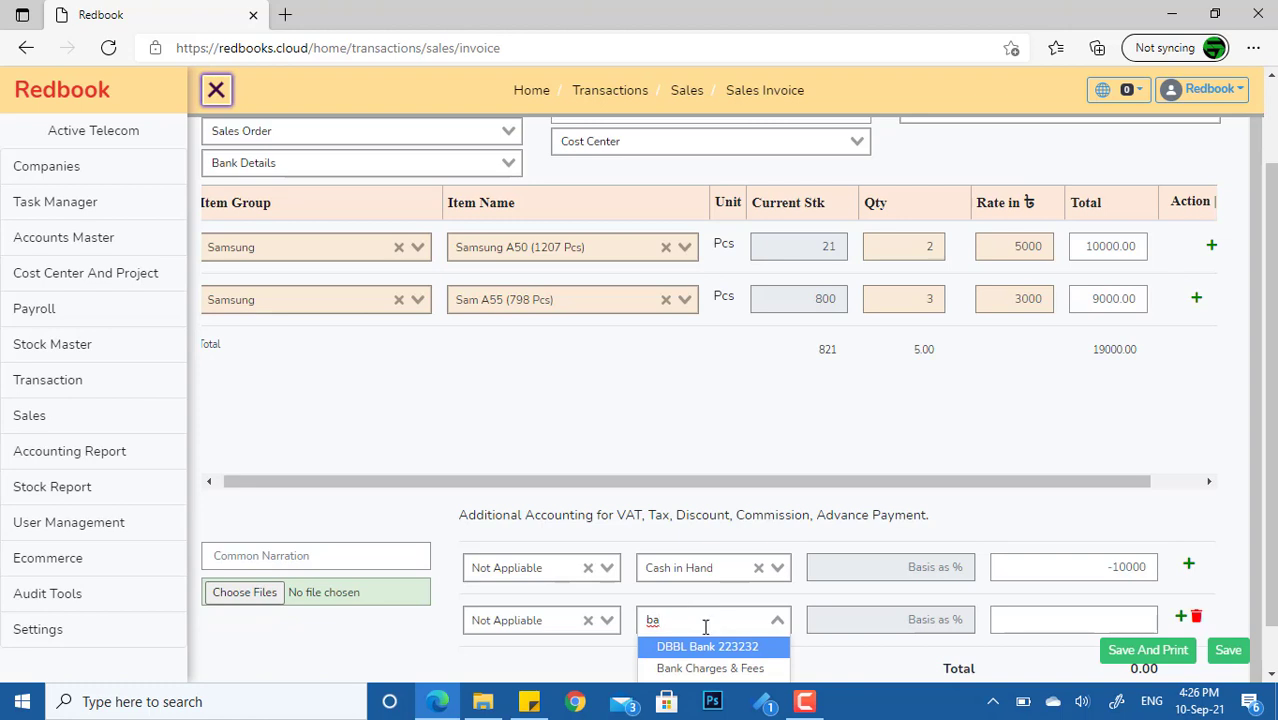
left_click(752, 647)
Enter -9000 as the amount of the DBBL Bank row
left_click(1121, 620)
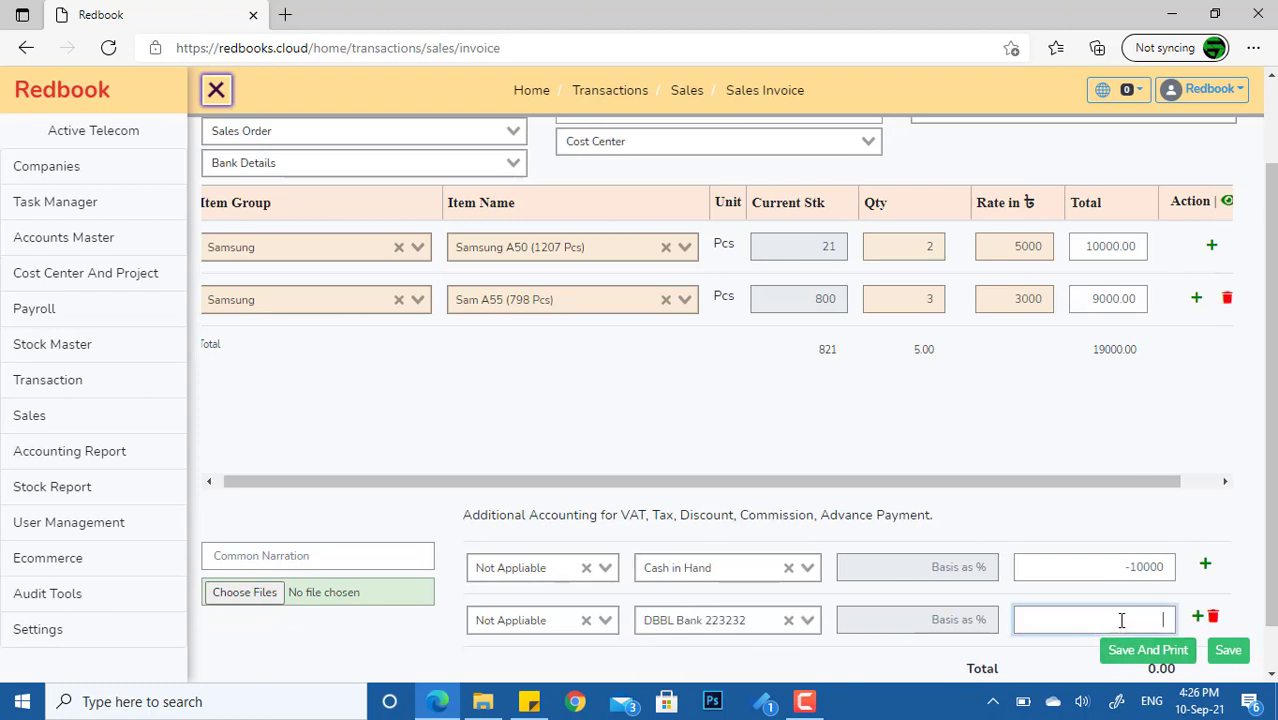
scroll(1121, 620, "down", 1)
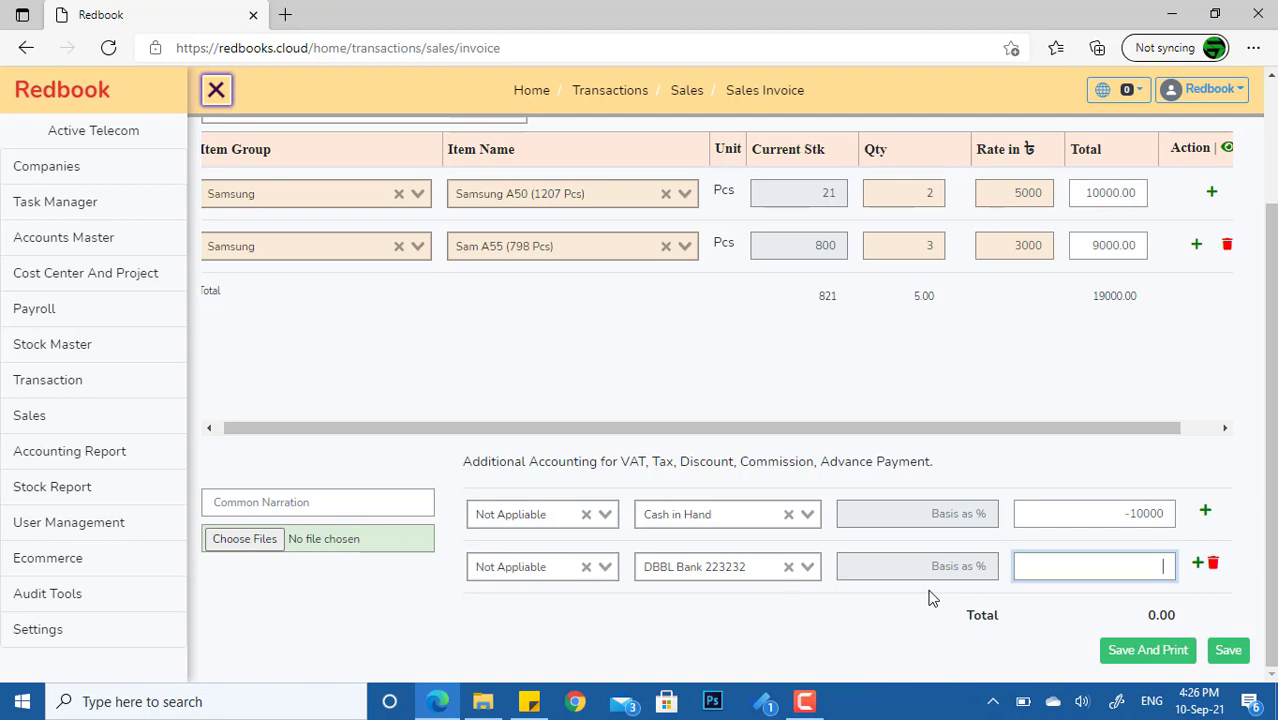
type("-9000")
left_click(921, 618)
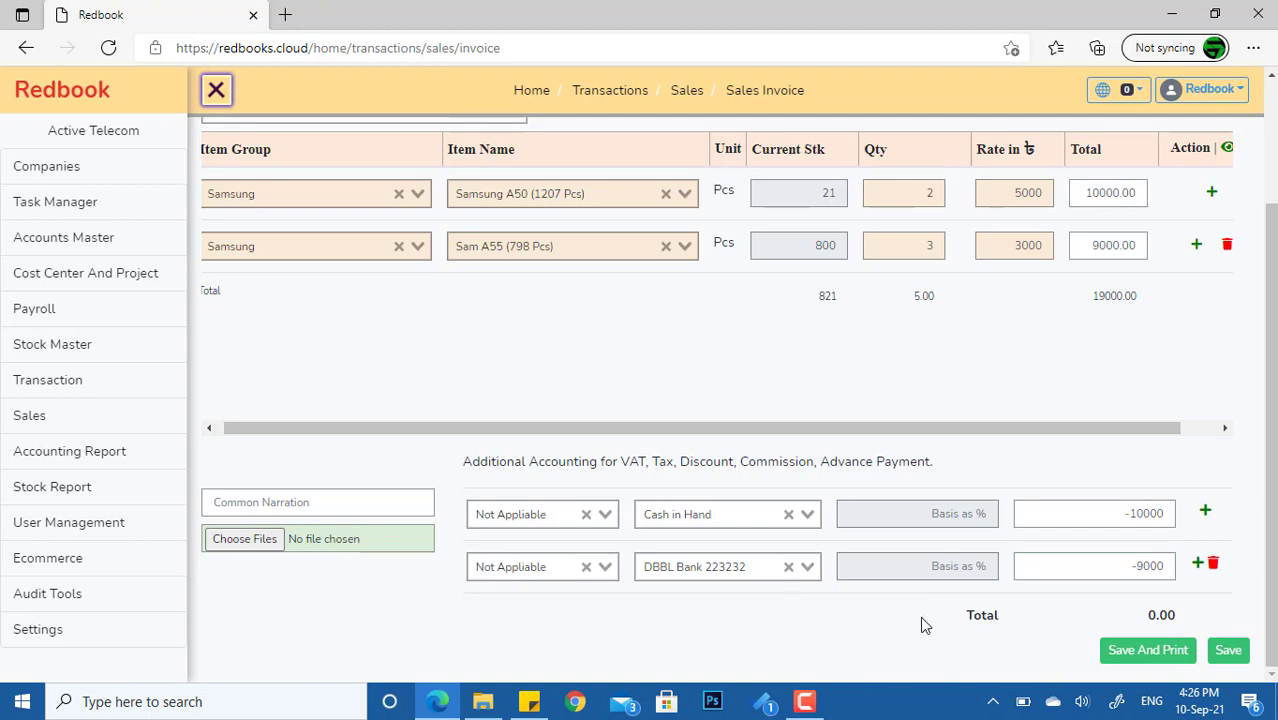
Check the completed sales invoice, then save and print it
scroll(957, 485, "up", 2)
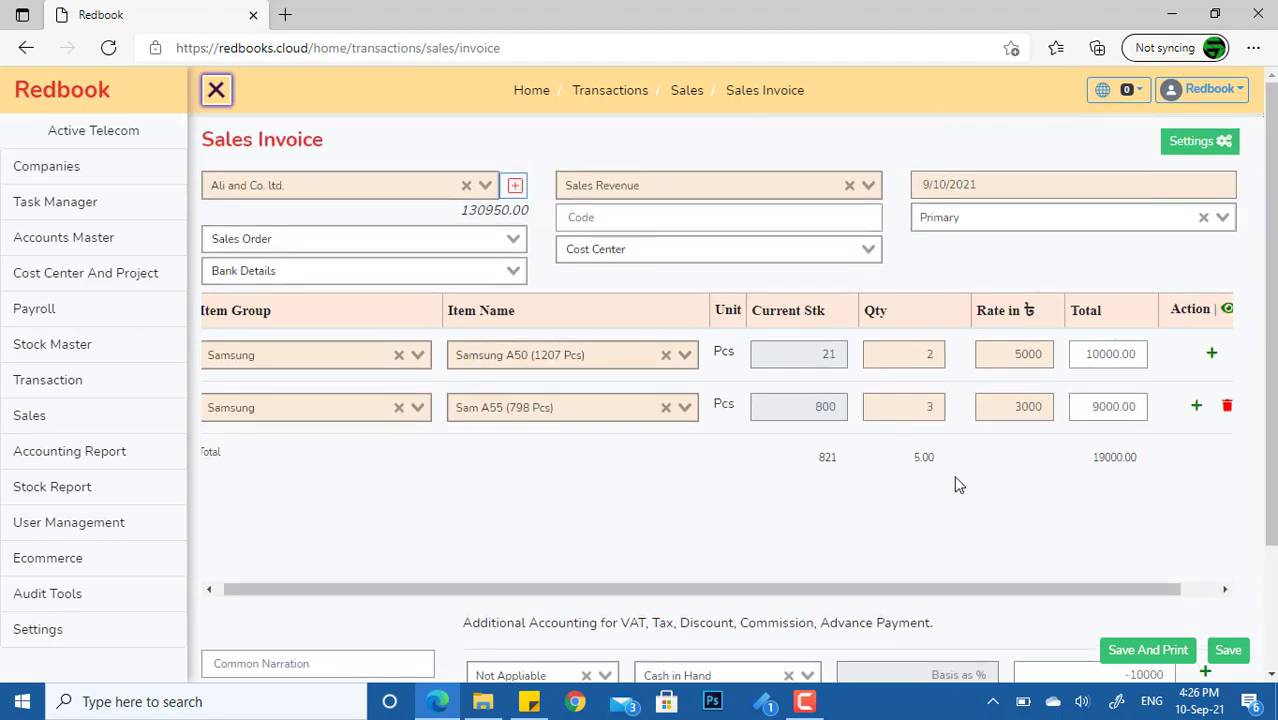
scroll(957, 485, "down", 2)
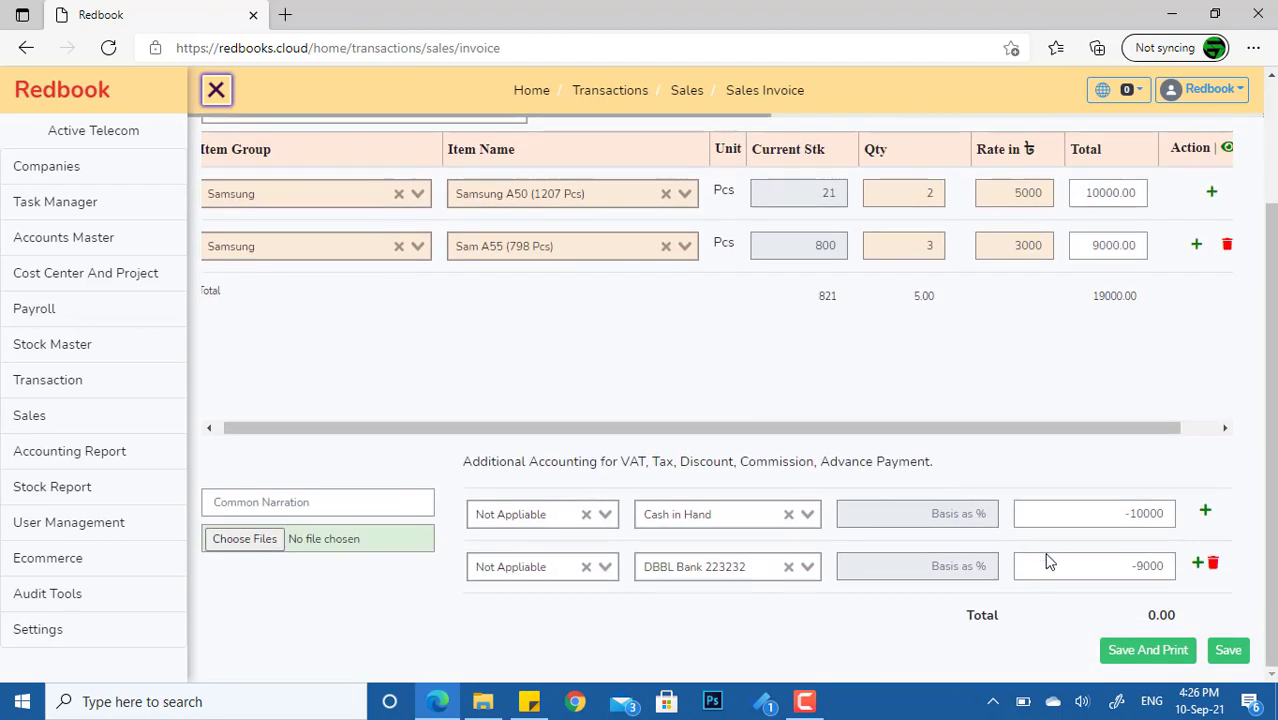
left_click(1131, 660)
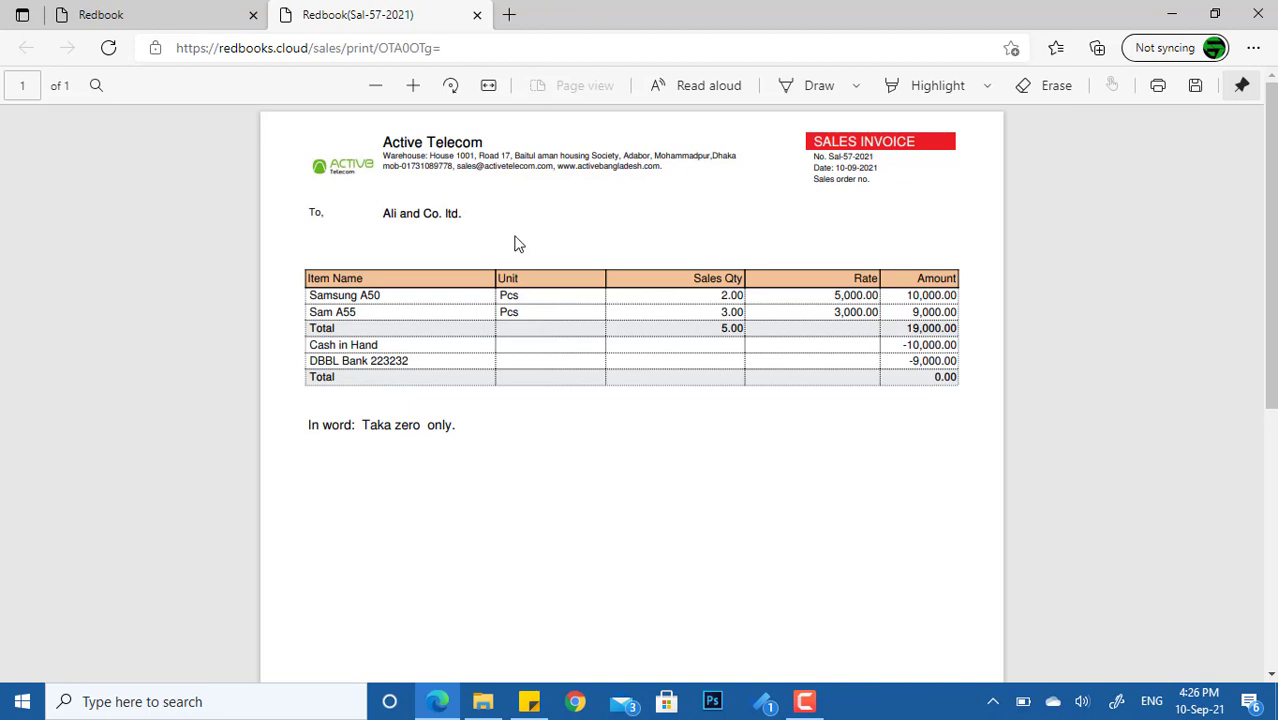
Review the printed invoice's header details, item total and payment amounts, then close it and return to the invoice form
scroll(514, 243, "up", 2)
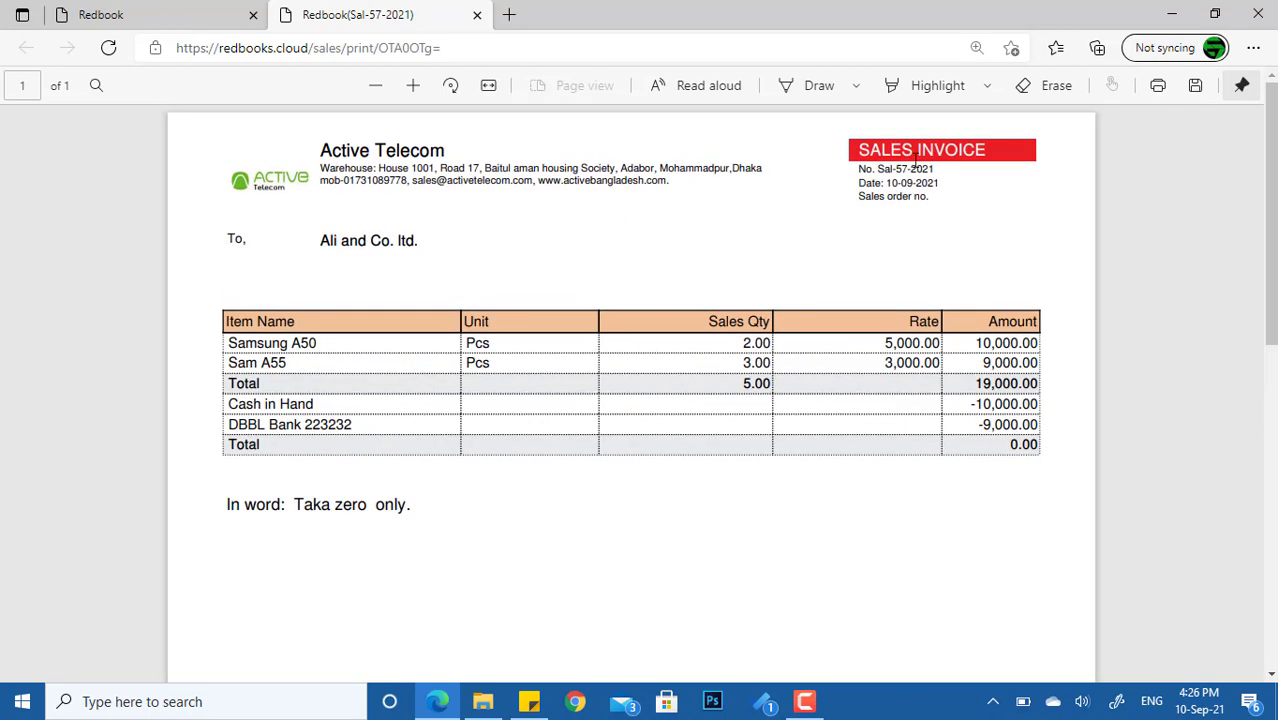
left_click_drag(881, 172, 924, 198)
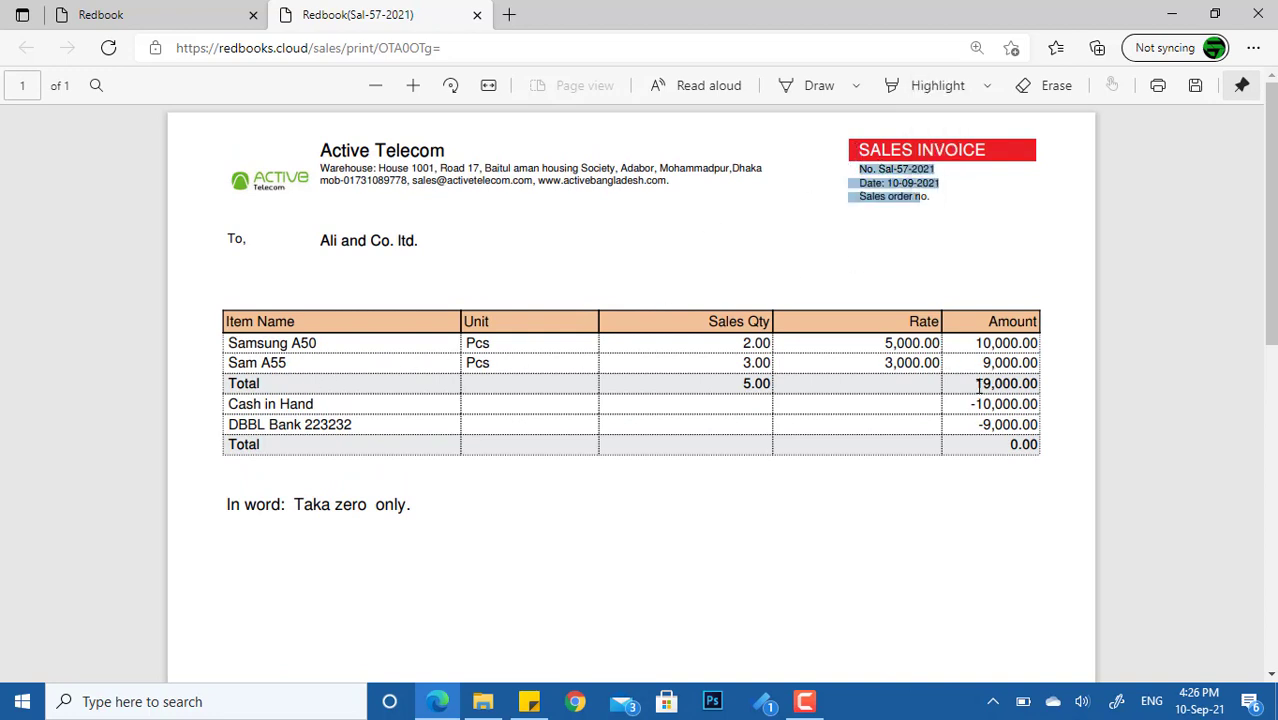
left_click_drag(978, 383, 1050, 382)
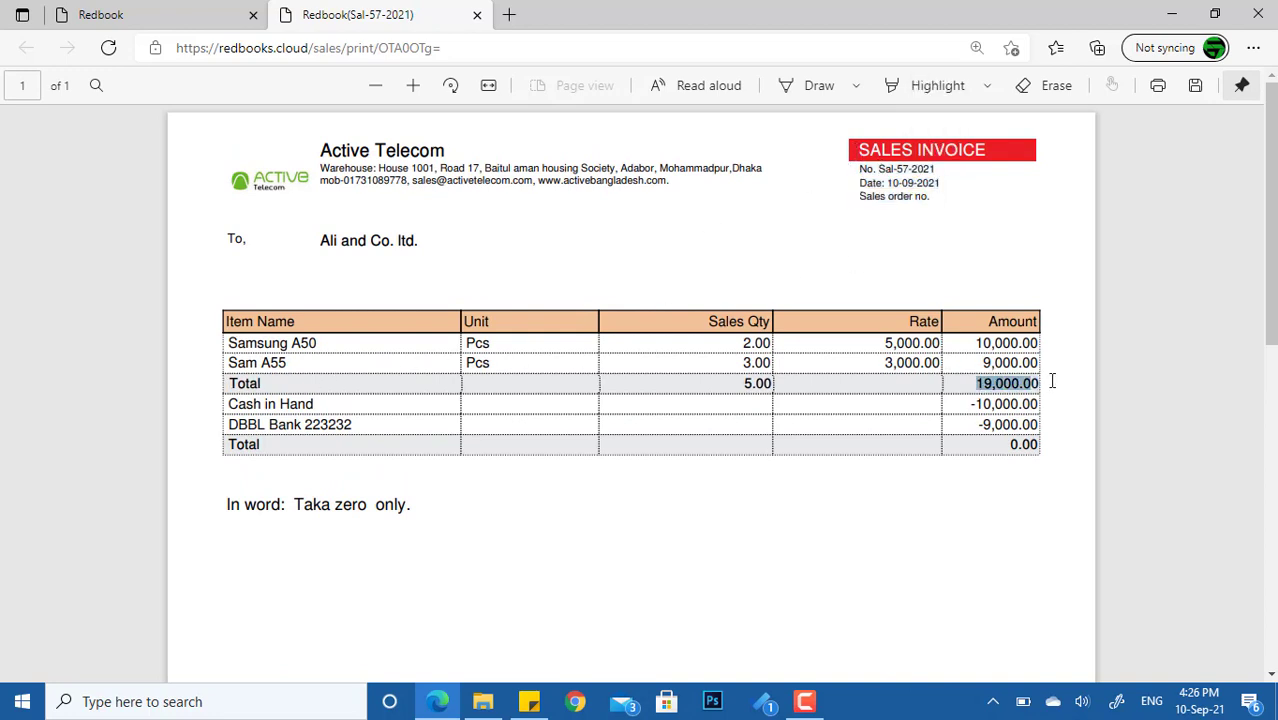
double_click(978, 405)
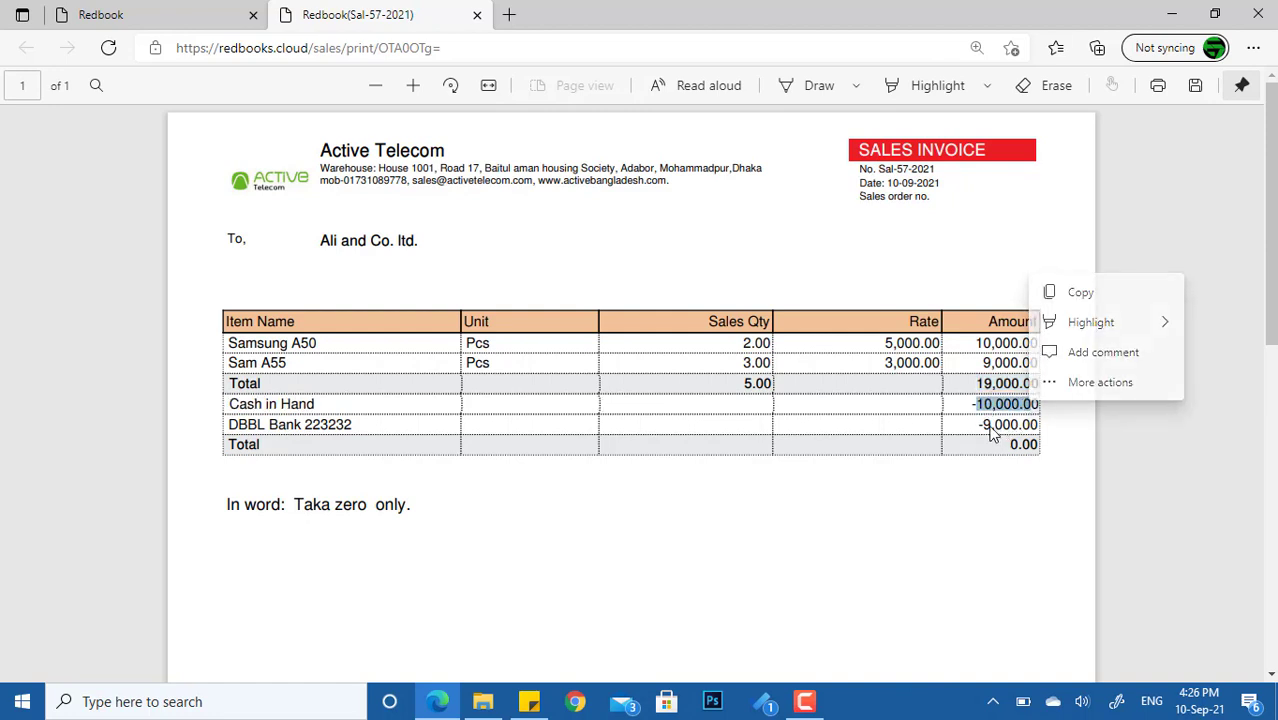
left_click_drag(984, 428, 1058, 440)
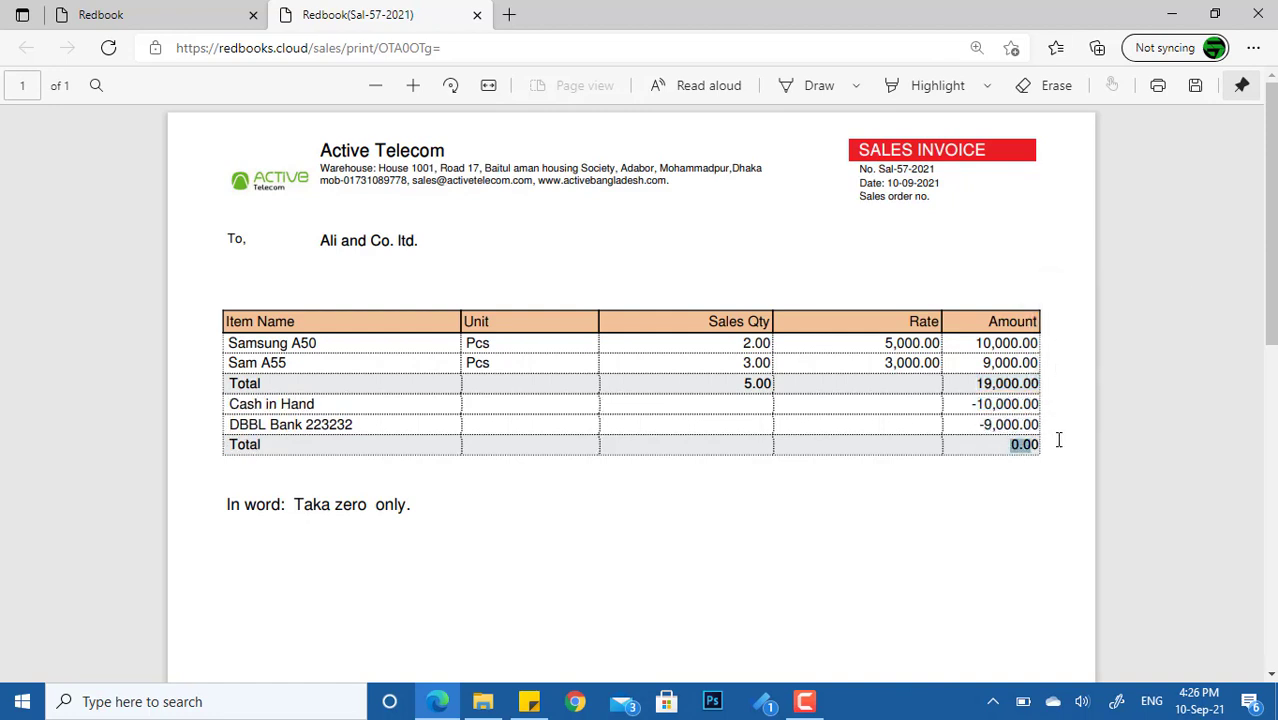
left_click(1012, 470)
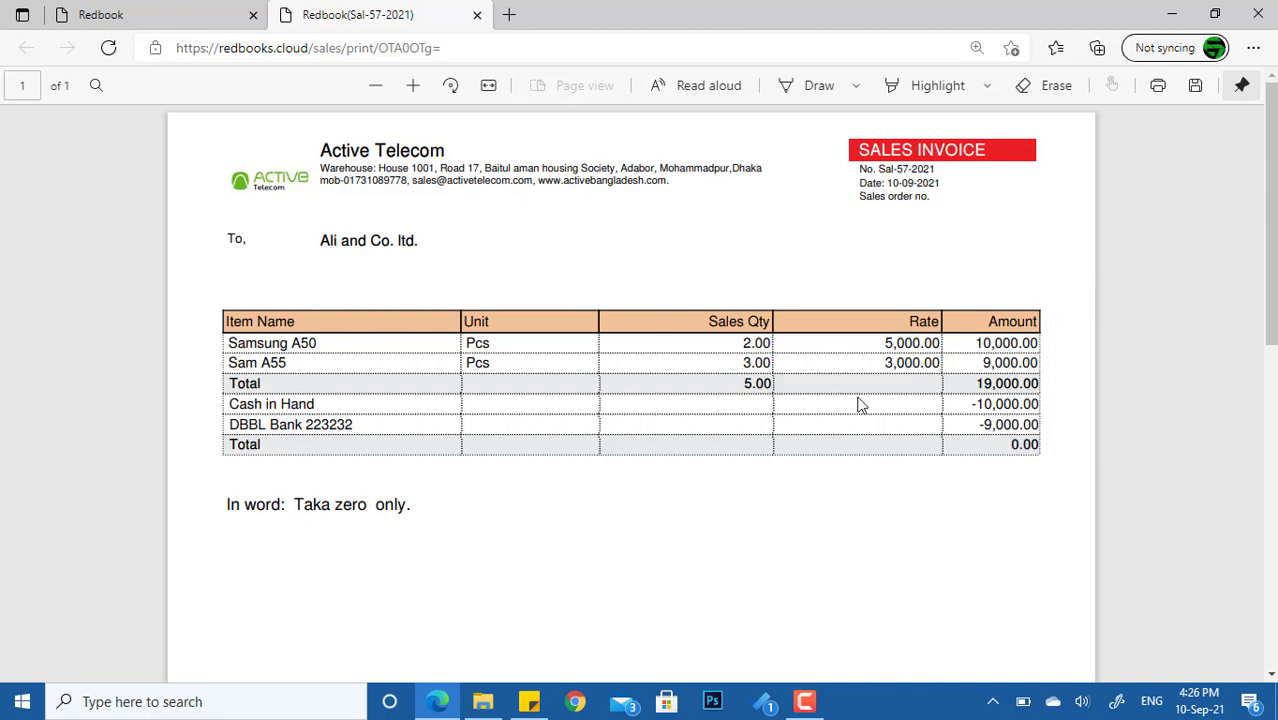
left_click(477, 15)
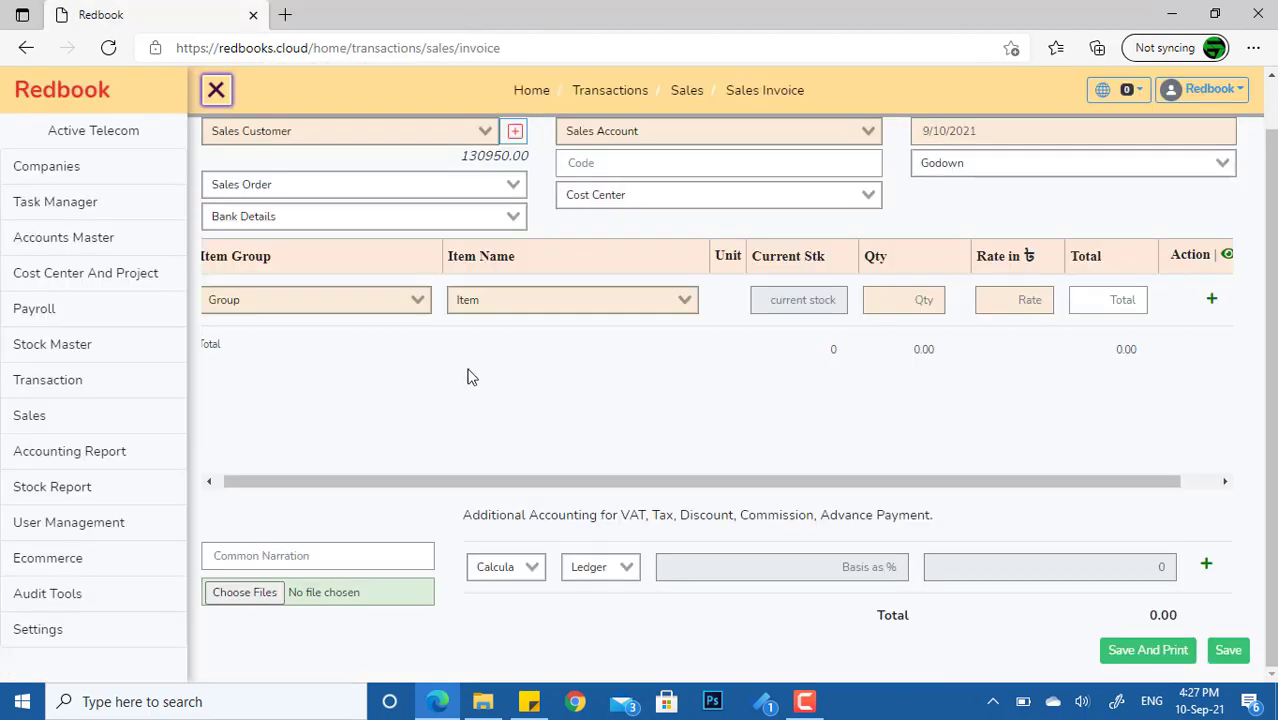
scroll(485, 382, "up", 1)
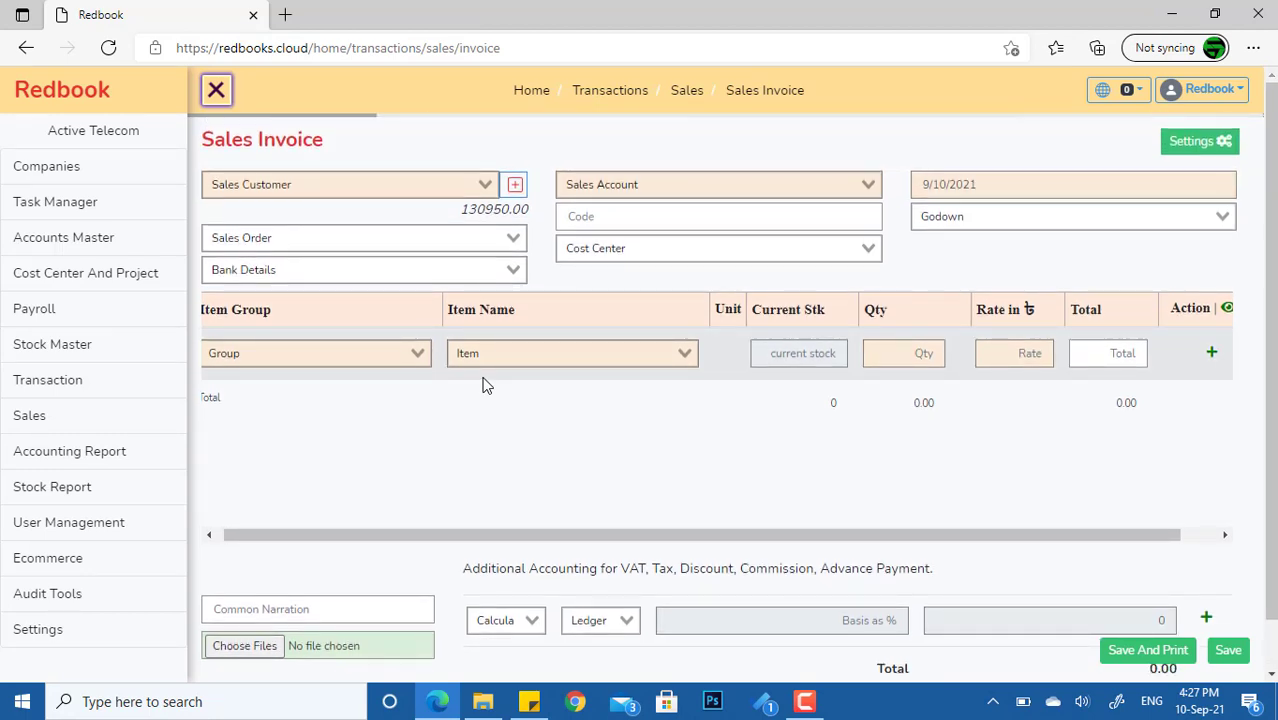
Look up the item wise discount entry in the sticky note checklist, then return to the blank sales invoice form
left_click(529, 701)
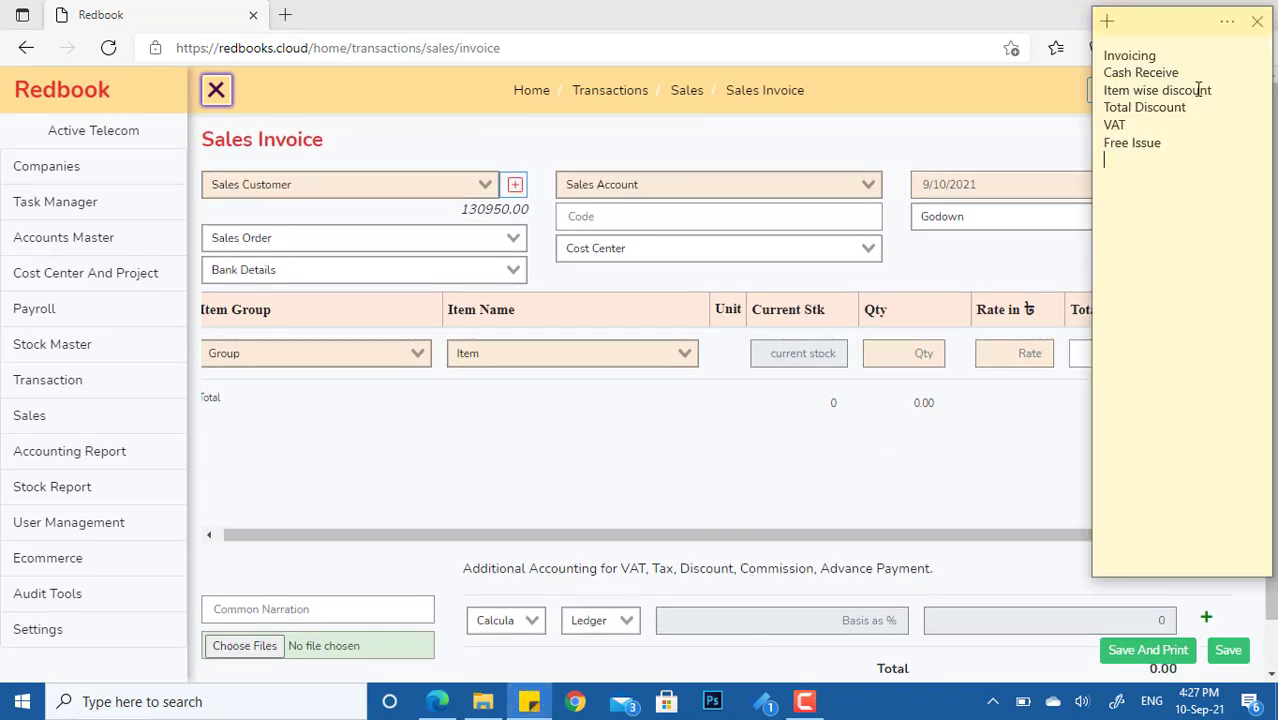
left_click_drag(1217, 90, 1072, 94)
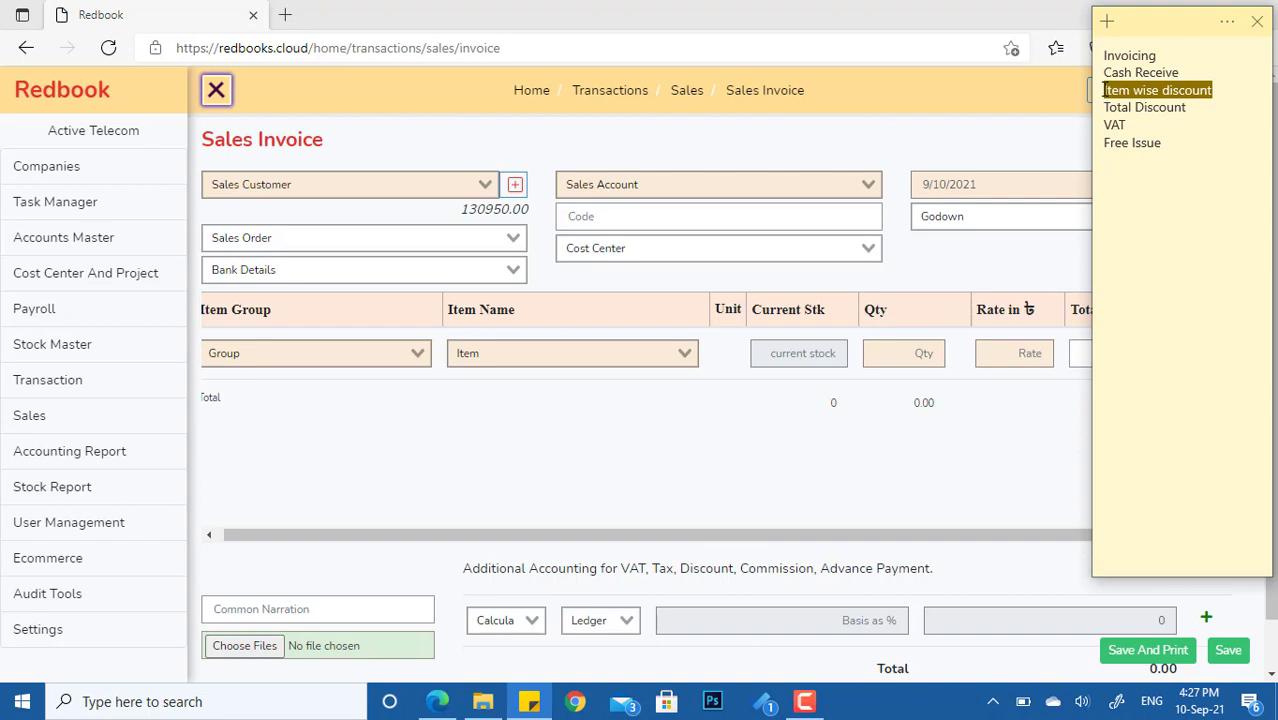
left_click(938, 131)
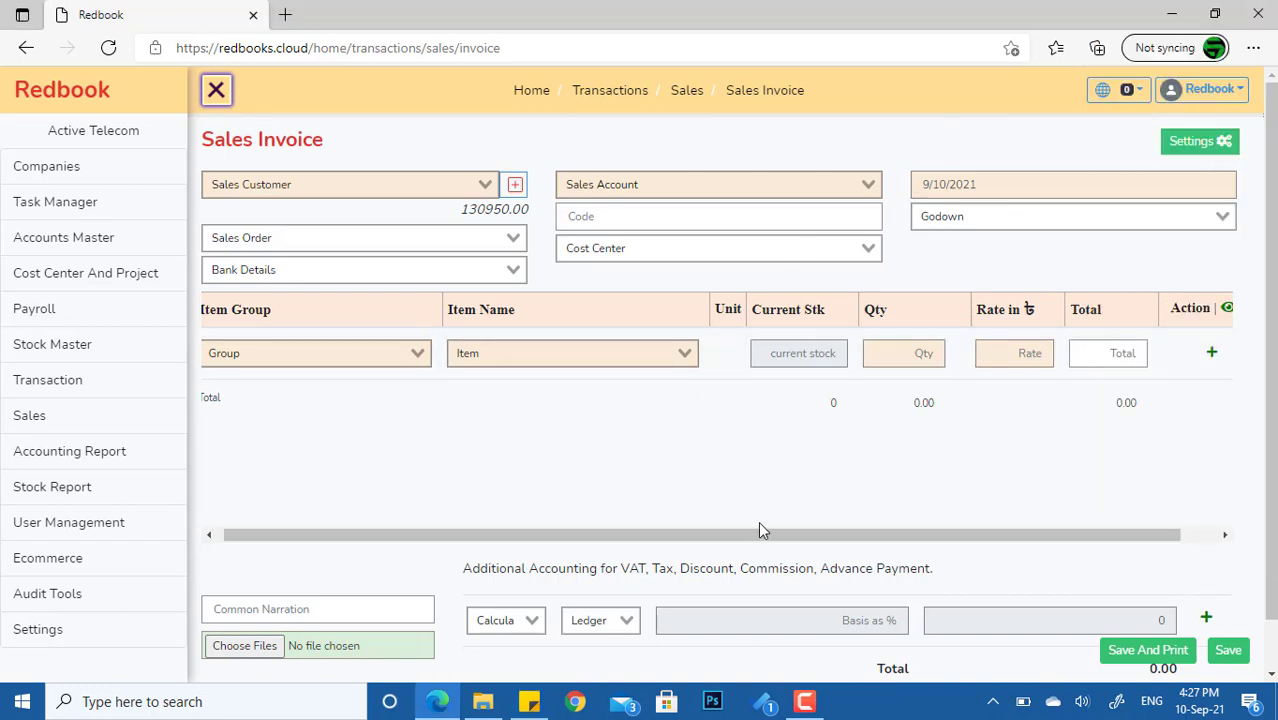
scroll(873, 534, "left", 1)
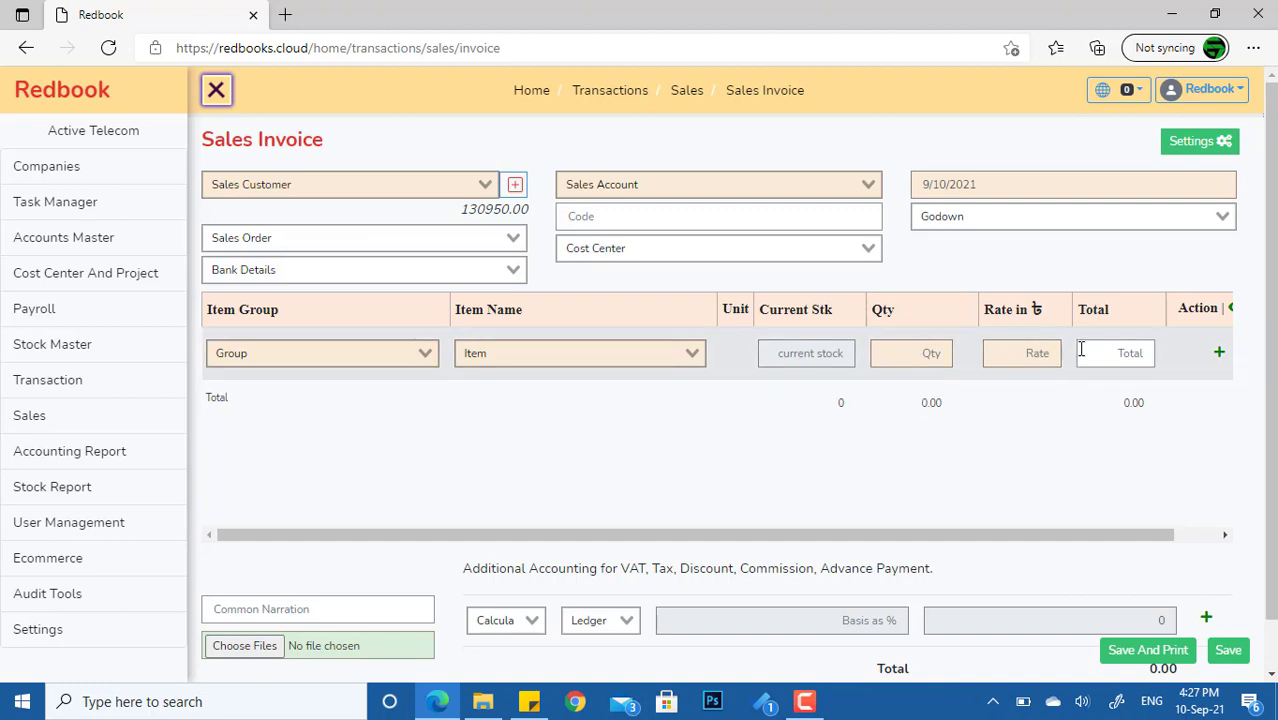
In the invoice's item settings, enable Discount (%), Discount Amount and Effective Rate, and disable Item Group
left_click(1197, 150)
scroll(1073, 334, "down", 1)
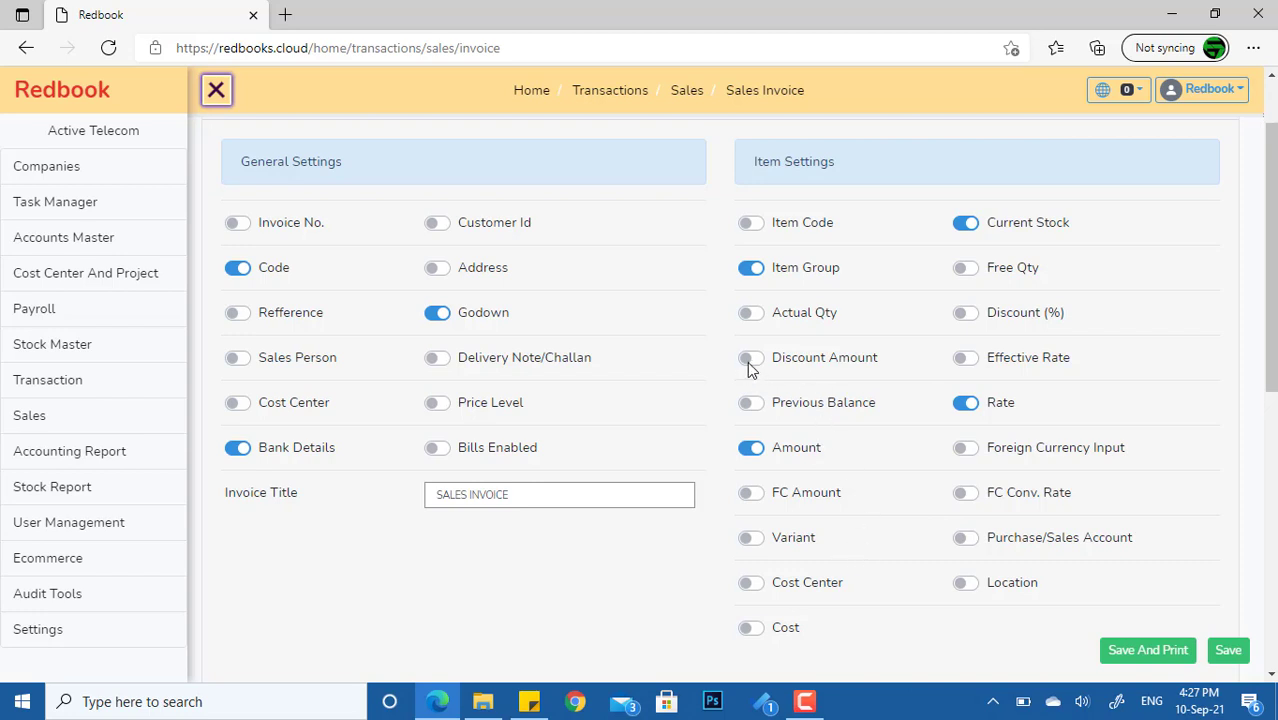
left_click(962, 314)
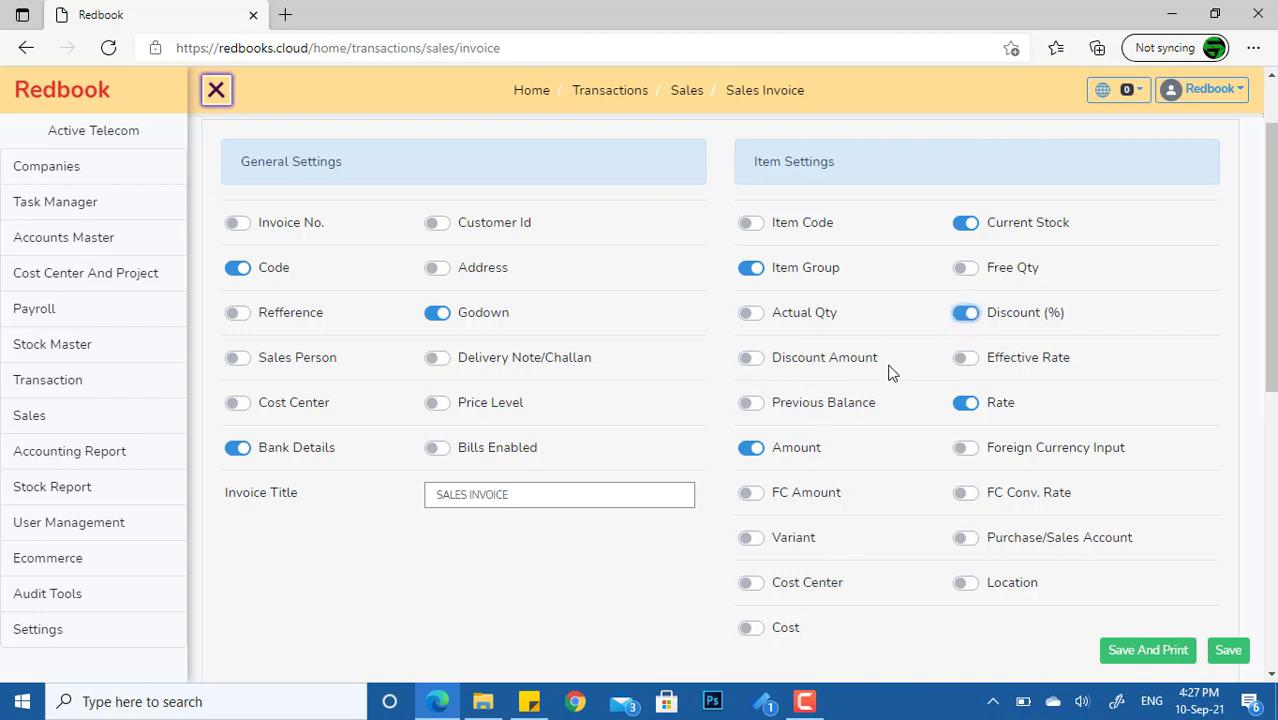
left_click(752, 361)
left_click(750, 269)
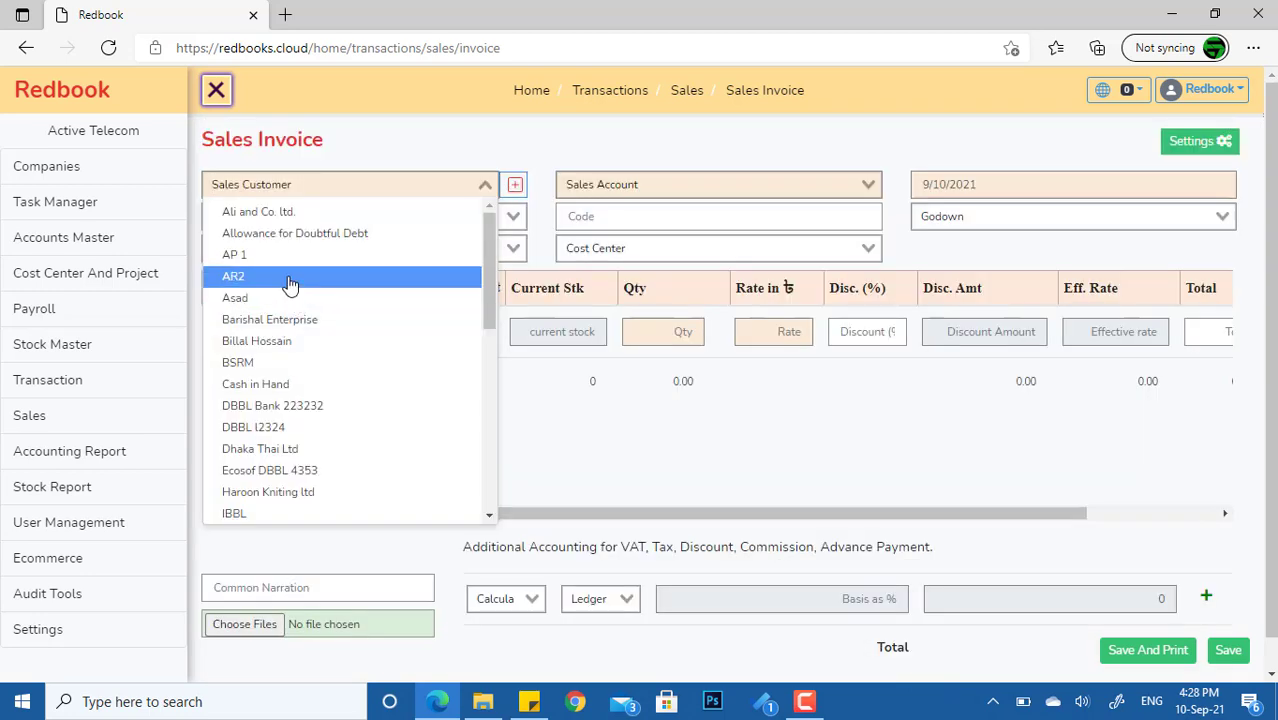
Set the invoice customer to AR2, the sales account to Sales Revenue and the godown to Primary
left_click(288, 276)
left_click(676, 184)
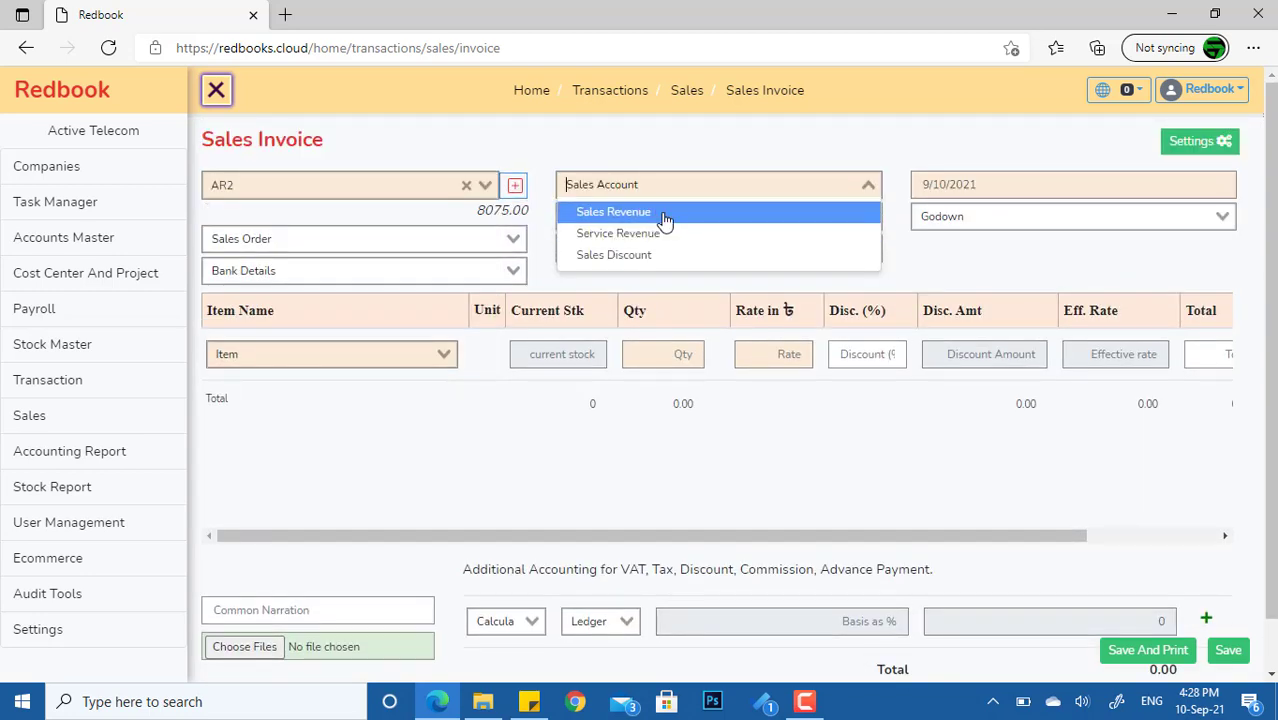
left_click(660, 212)
left_click(998, 216)
left_click(964, 248)
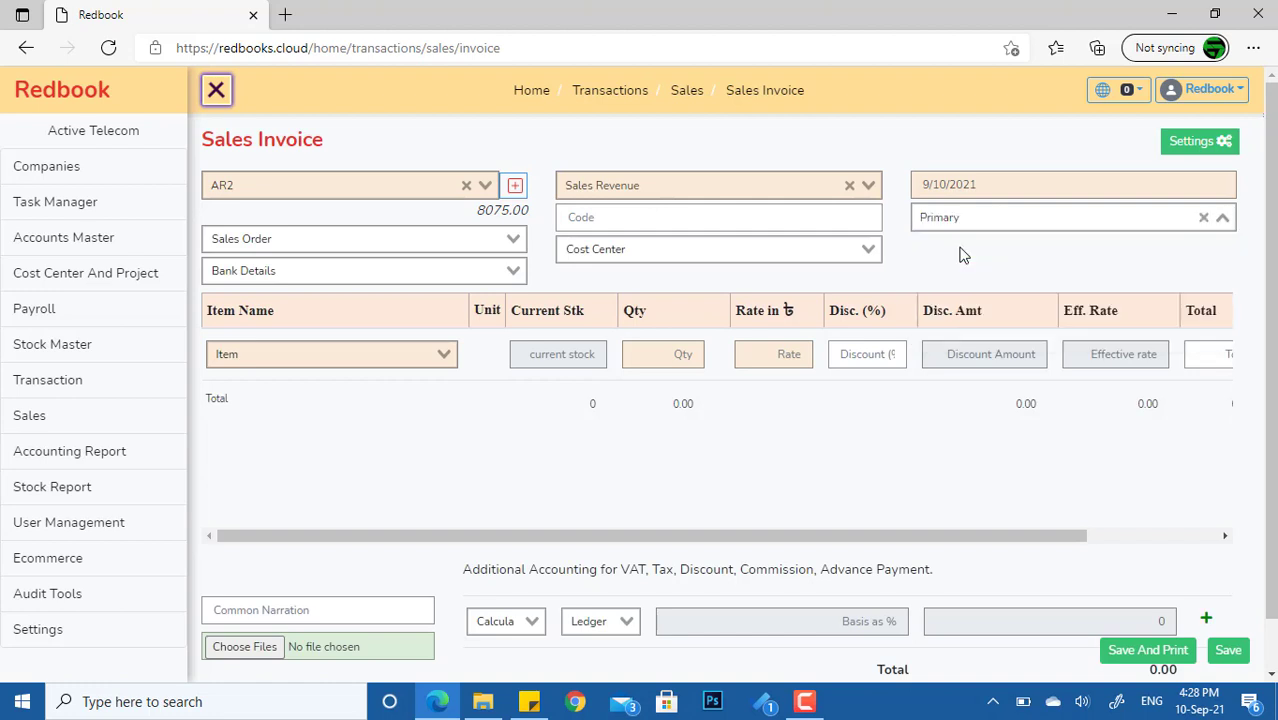
Fill the item row with Samsung A50, quantity 2, rate 5000 and a 10% discount
left_click(334, 347)
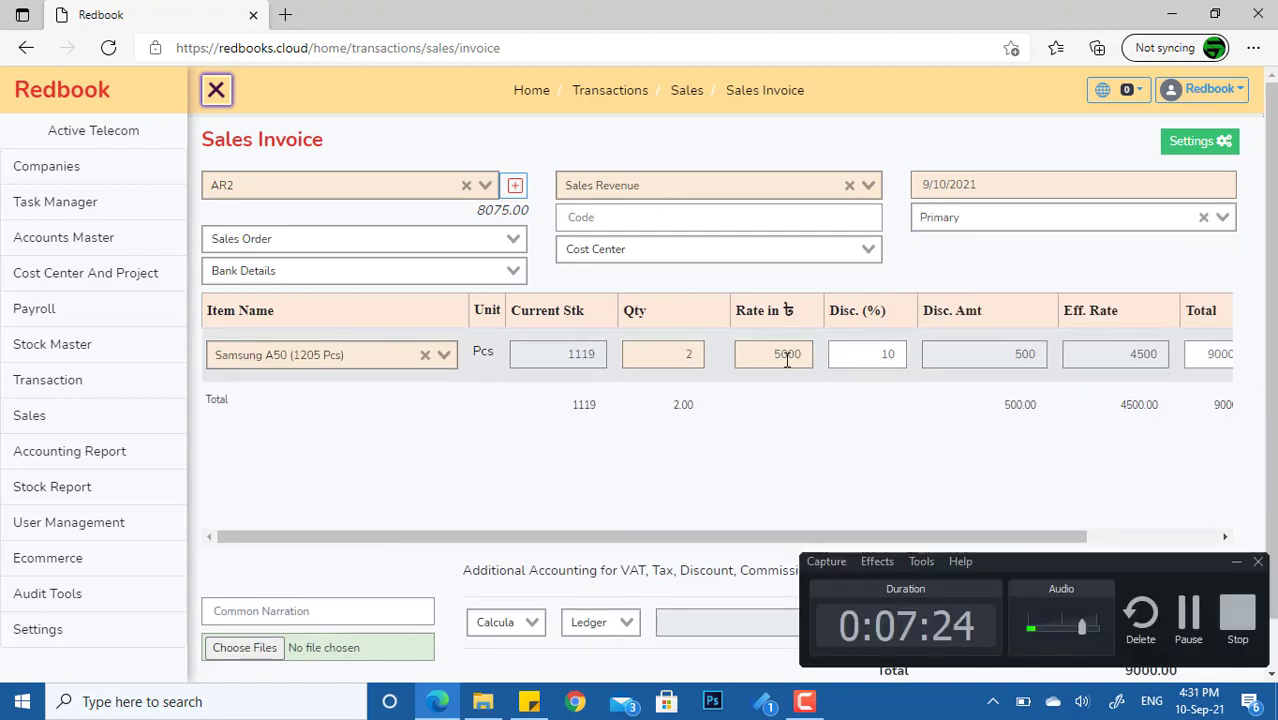
left_click_drag(723, 541, 870, 517)
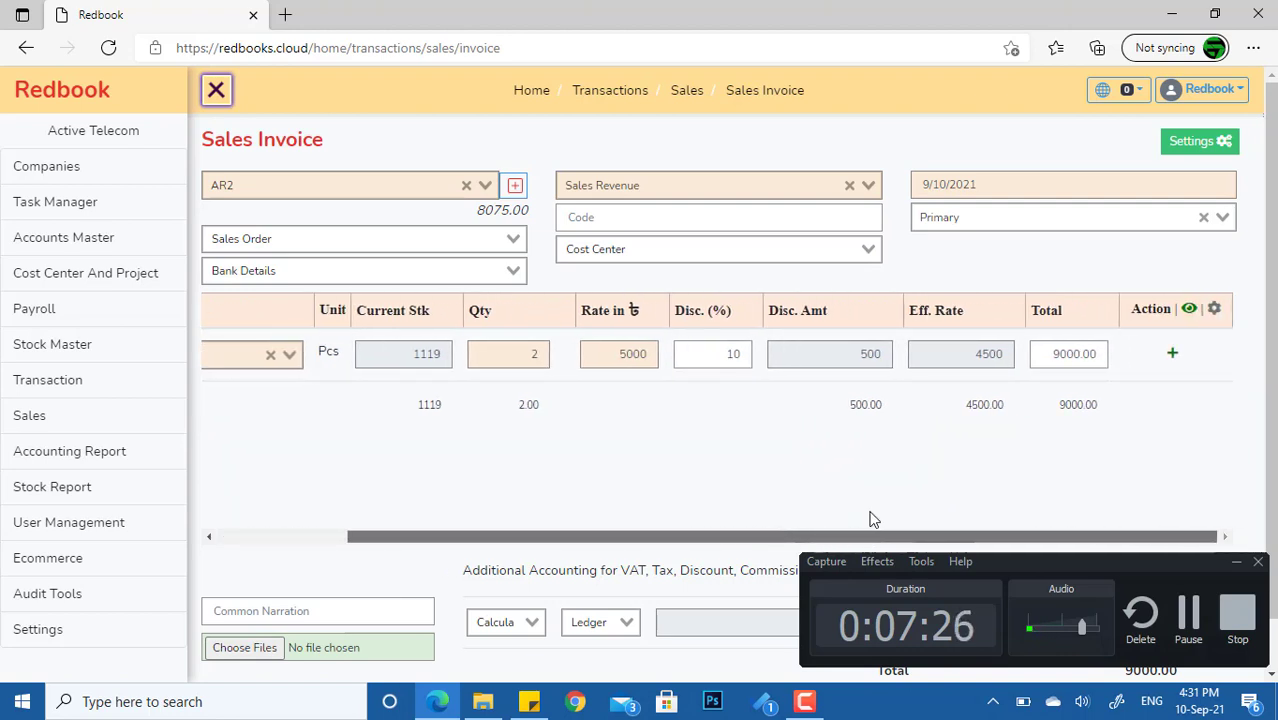
Examine the Samsung A50 row's rate, discount percentage, discount amount and effective rate
left_click(730, 354)
double_click(732, 354)
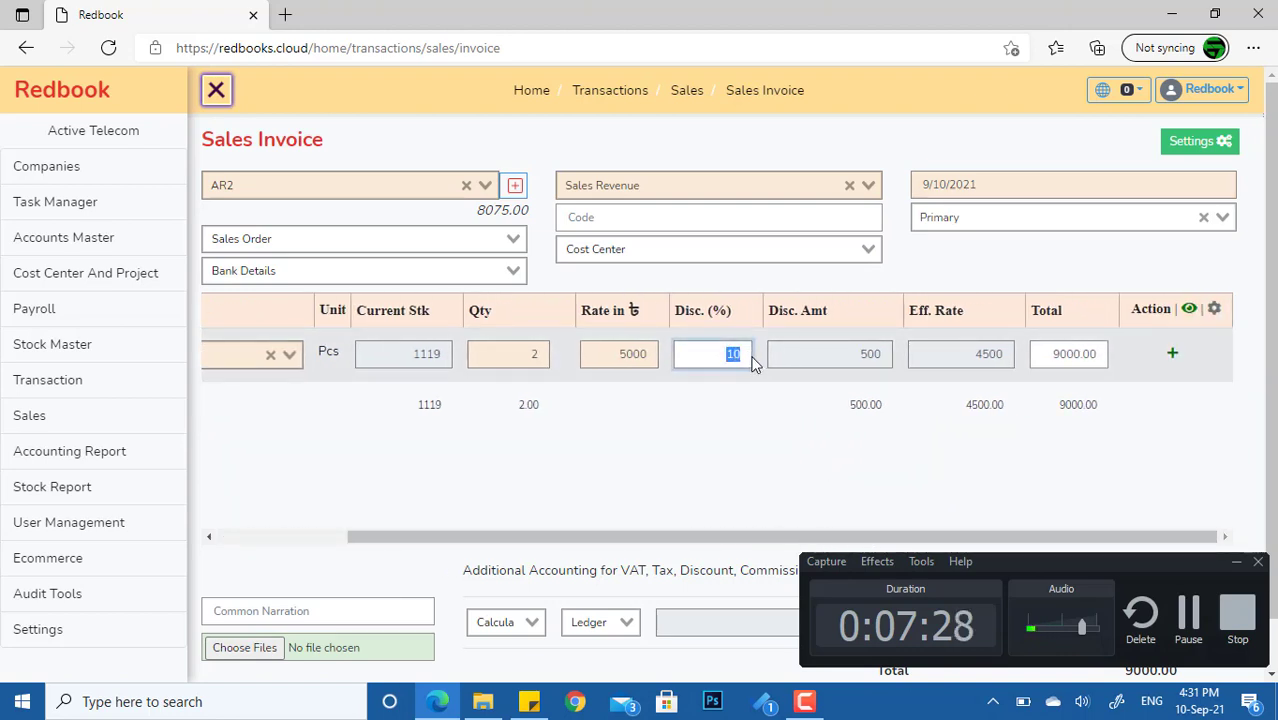
double_click(870, 356)
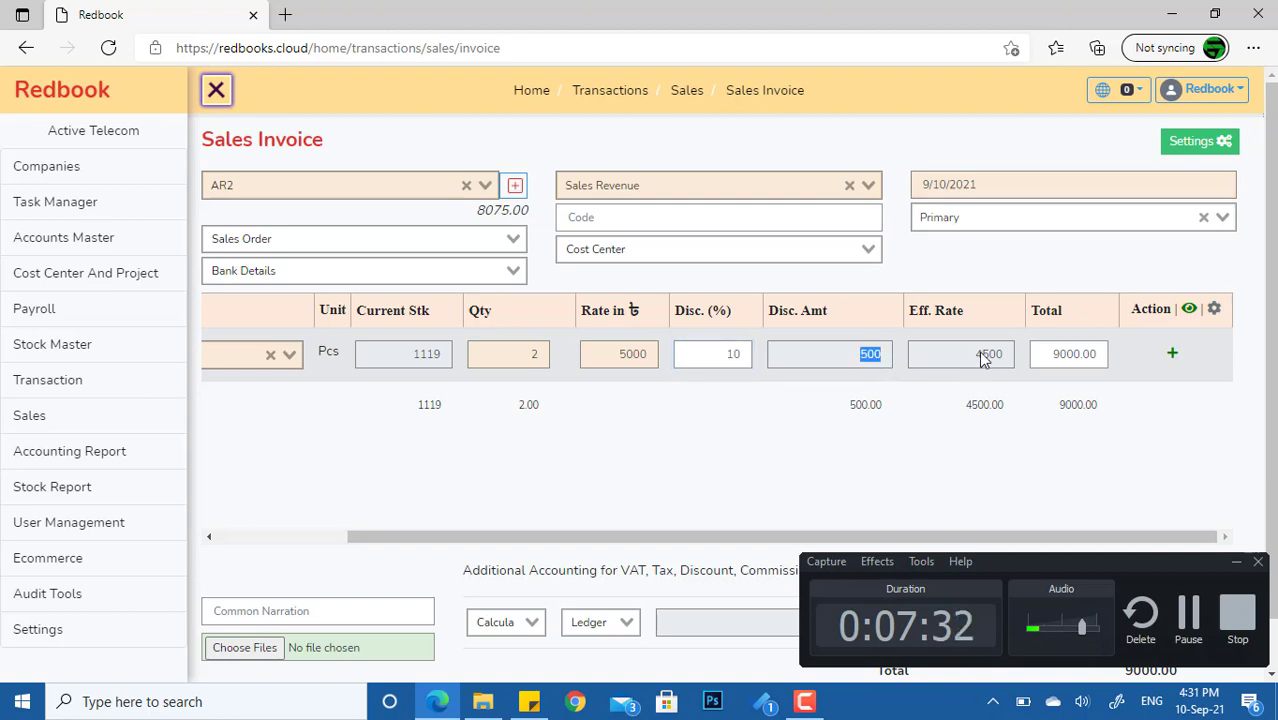
double_click(989, 356)
double_click(636, 356)
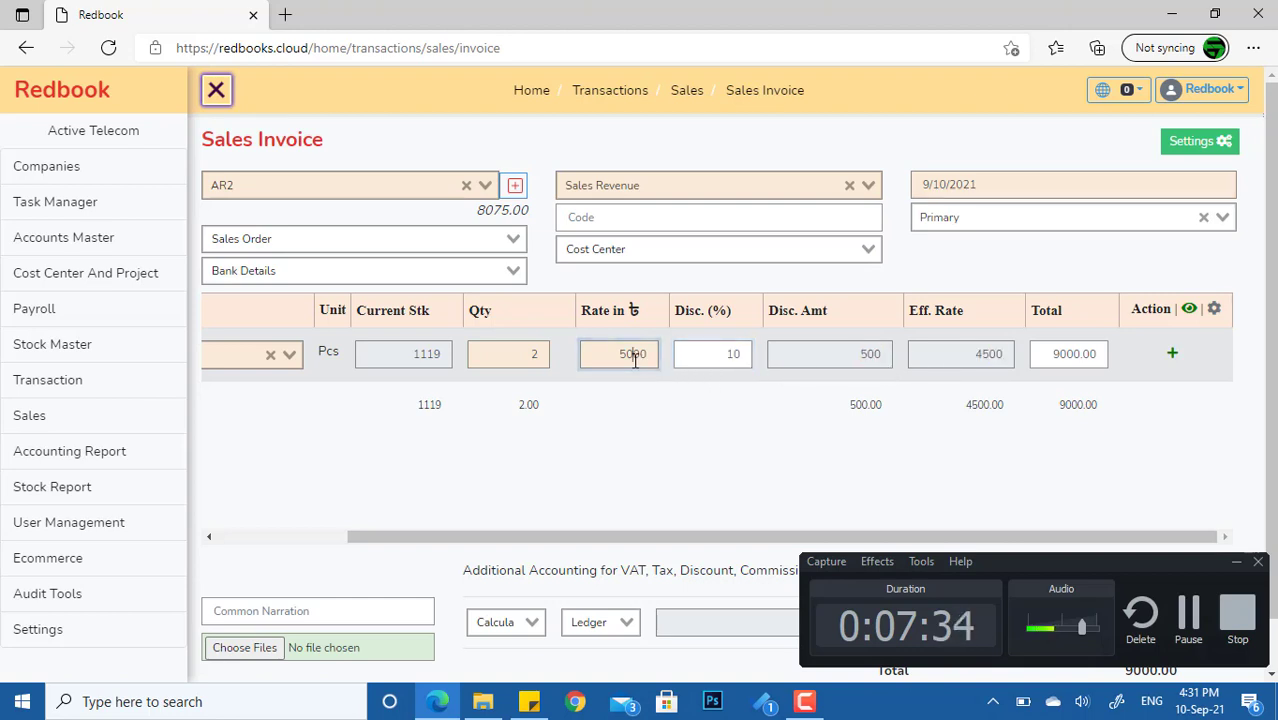
double_click(872, 356)
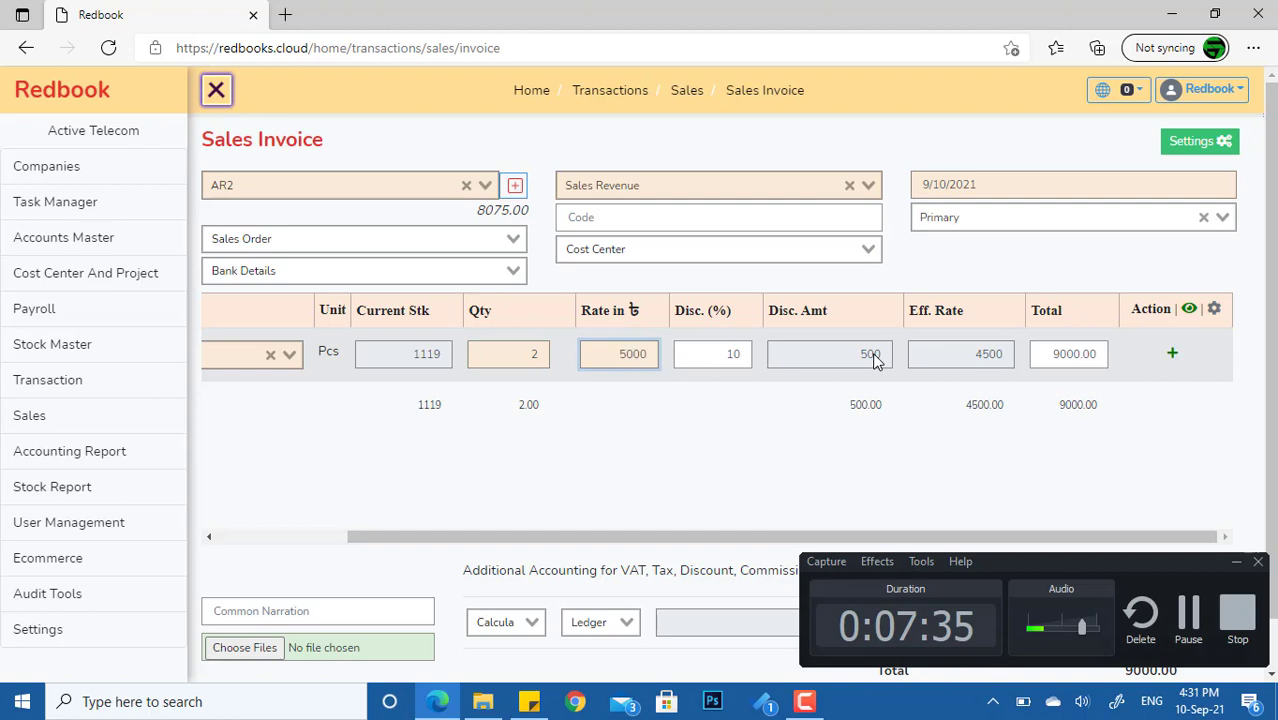
double_click(985, 356)
Check the Samsung A50 row from item name to total, along with the invoice total
left_click_drag(757, 535, 493, 537)
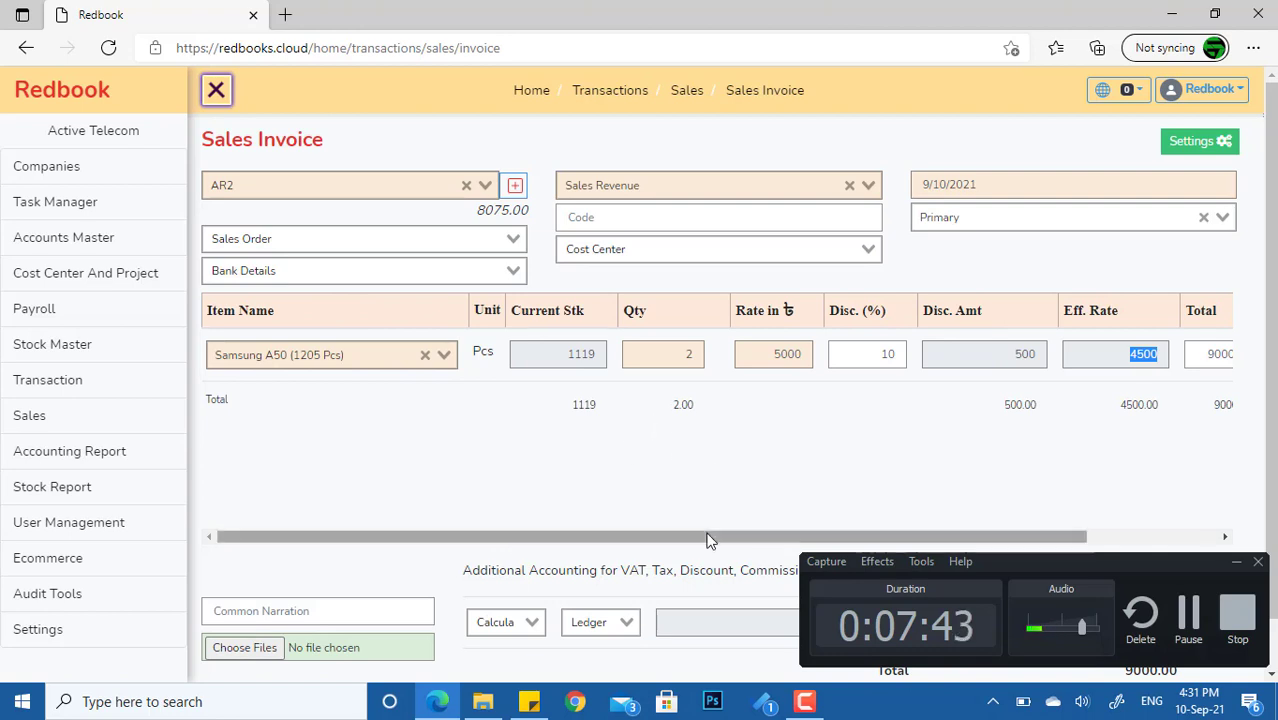
left_click_drag(707, 537, 913, 537)
left_click(1079, 440)
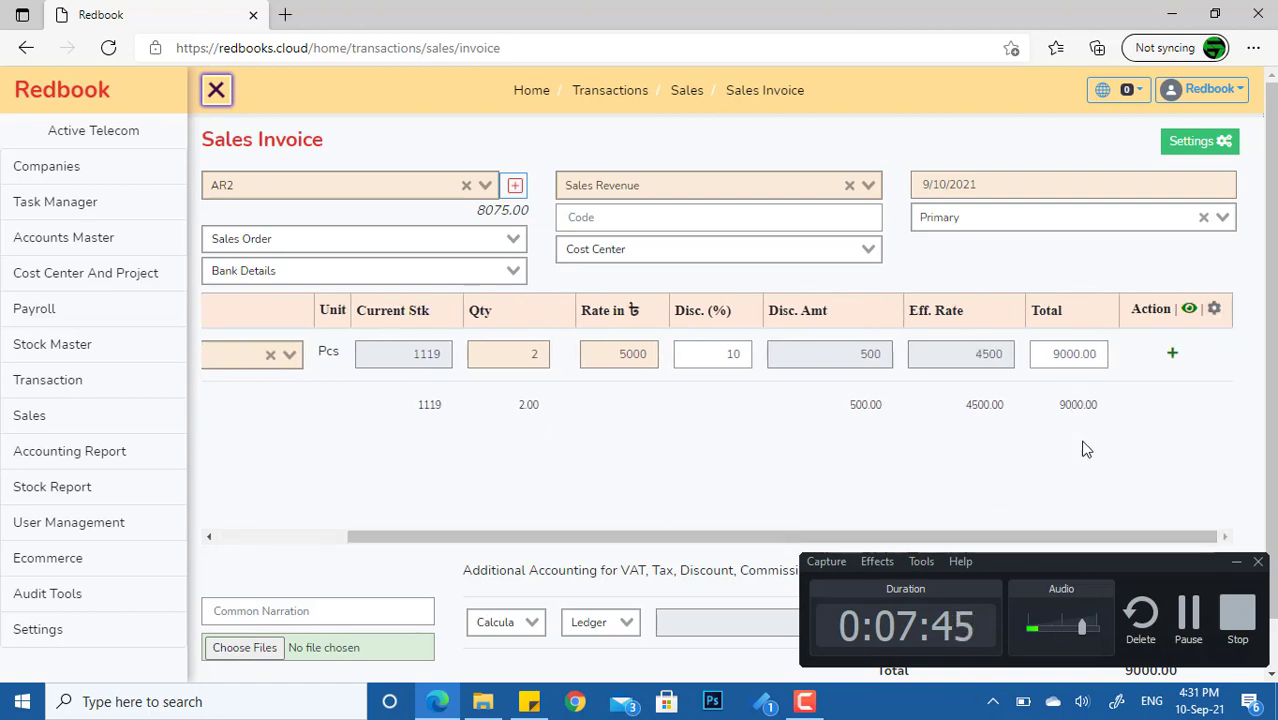
left_click_drag(753, 539, 562, 539)
scroll(833, 408, "down", 1)
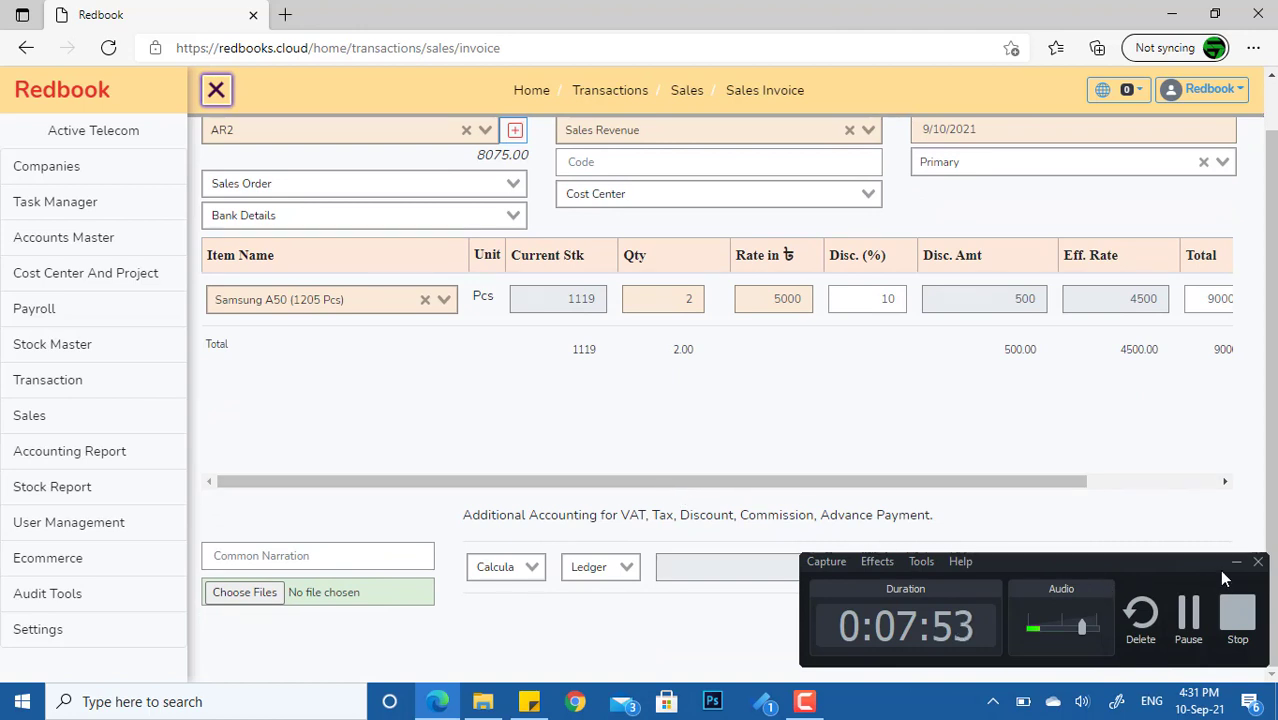
left_click(1188, 616)
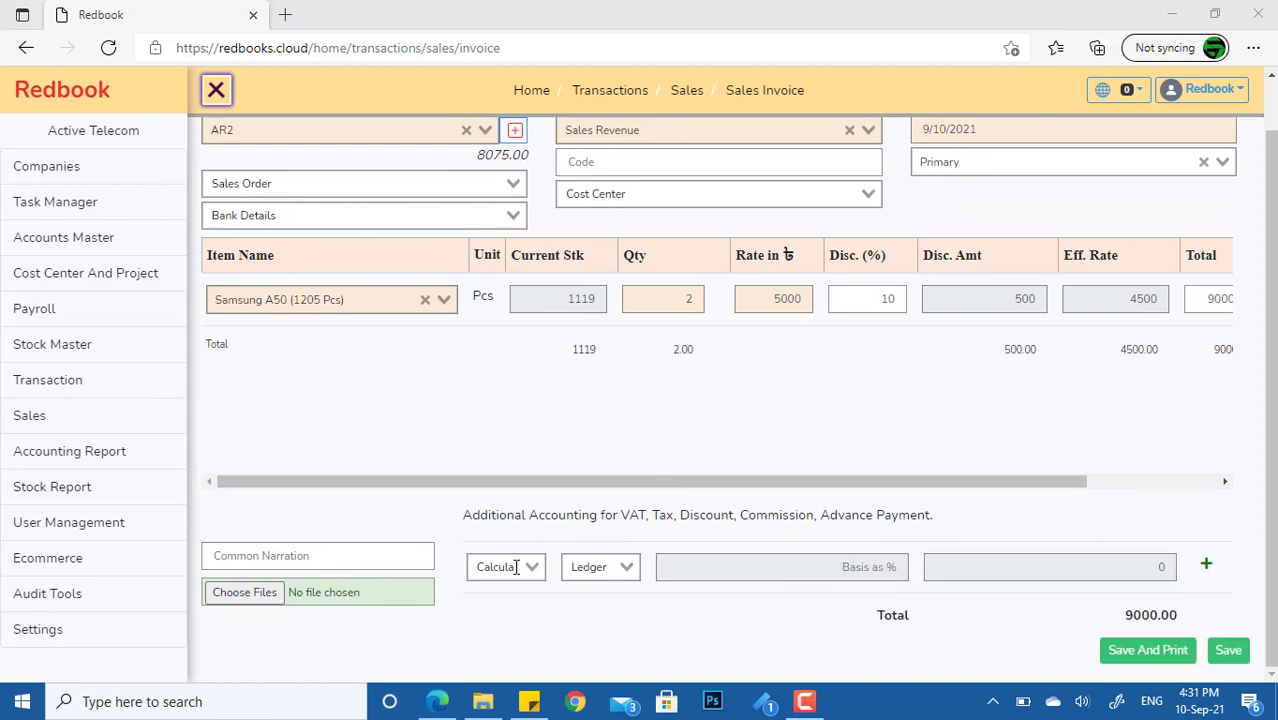
Set the additional accounting row to the calculation Not Appliable and the Discounts Allowed ledger
left_click(516, 567)
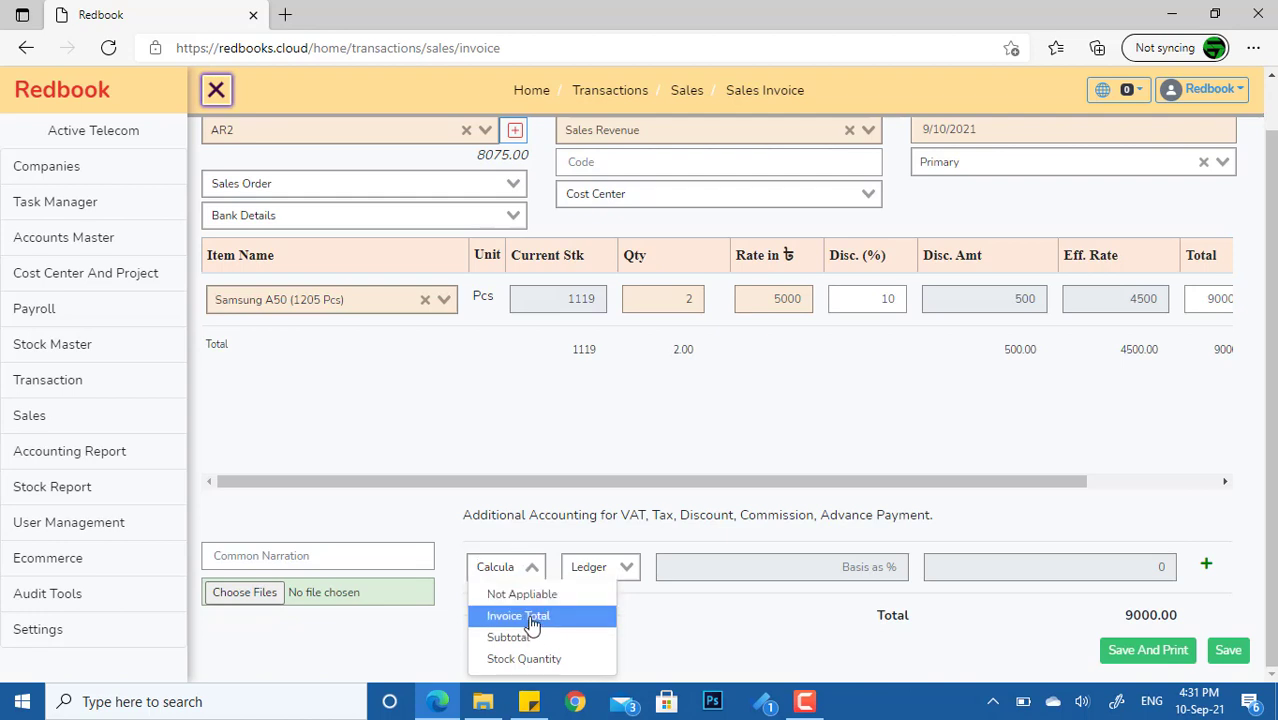
left_click(530, 595)
left_click(718, 573)
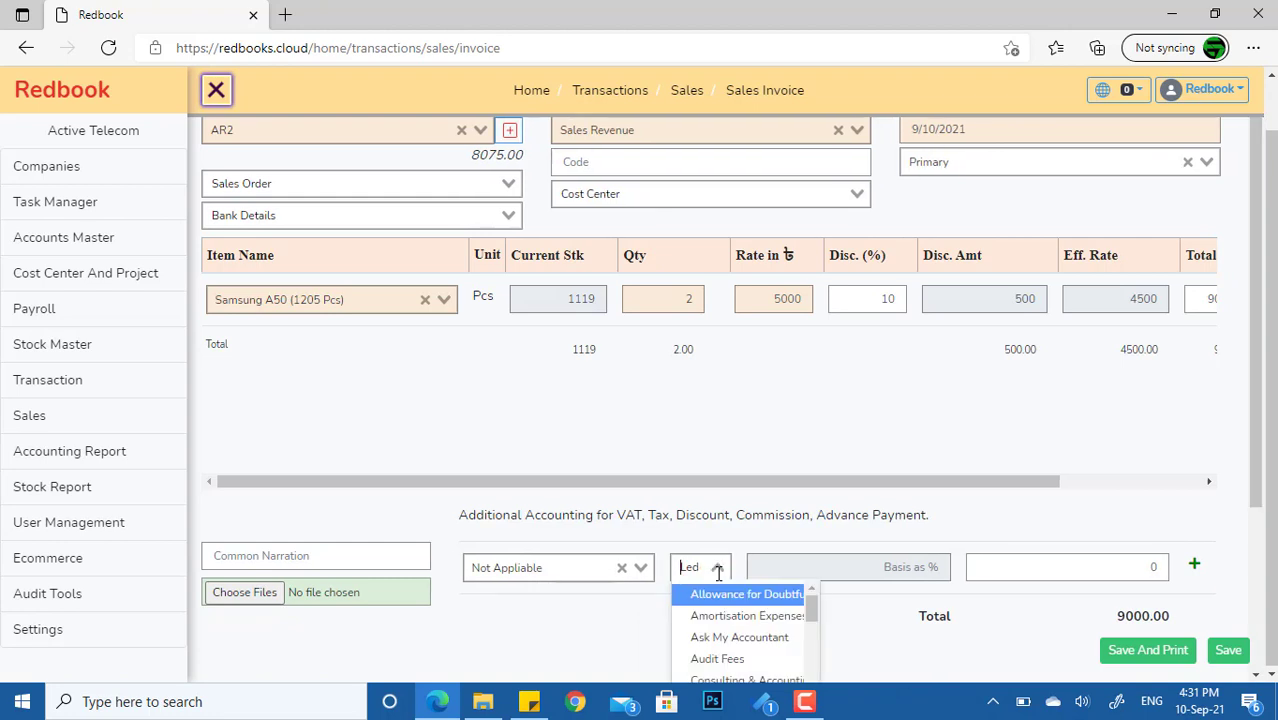
type("dis")
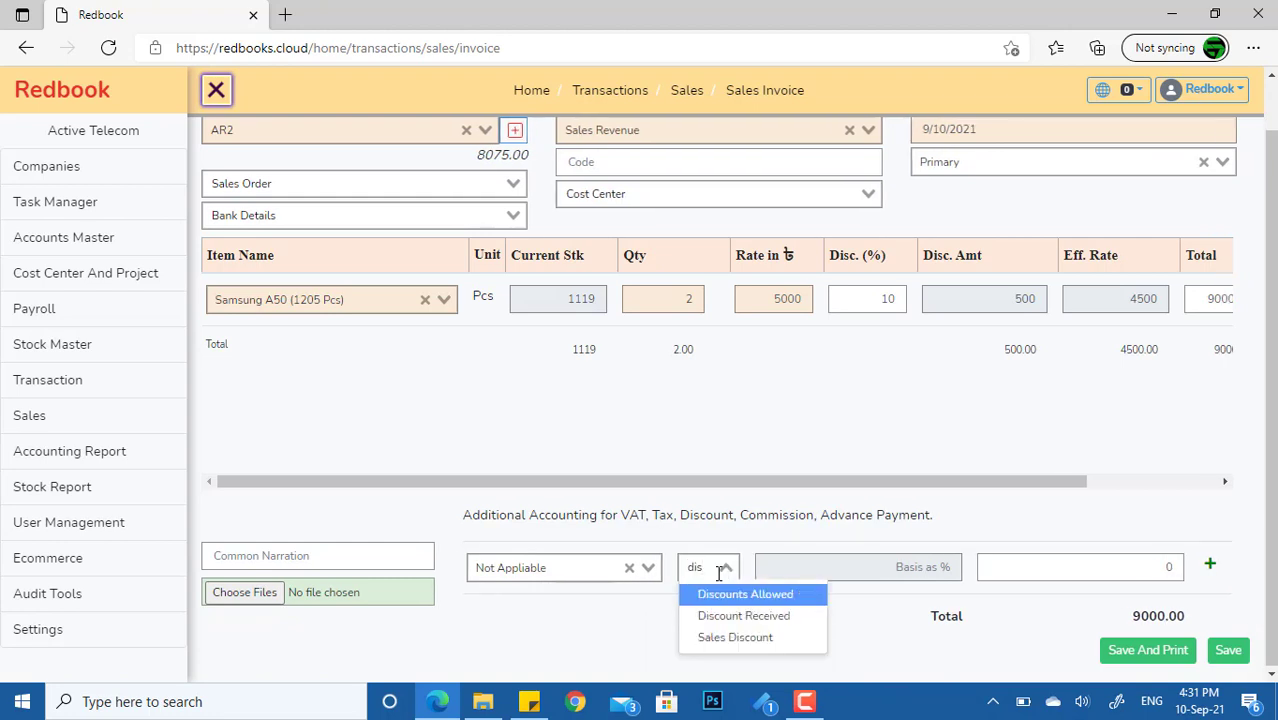
left_click(778, 596)
Enter -200 as the amount of the Discounts Allowed row
left_click(1150, 569)
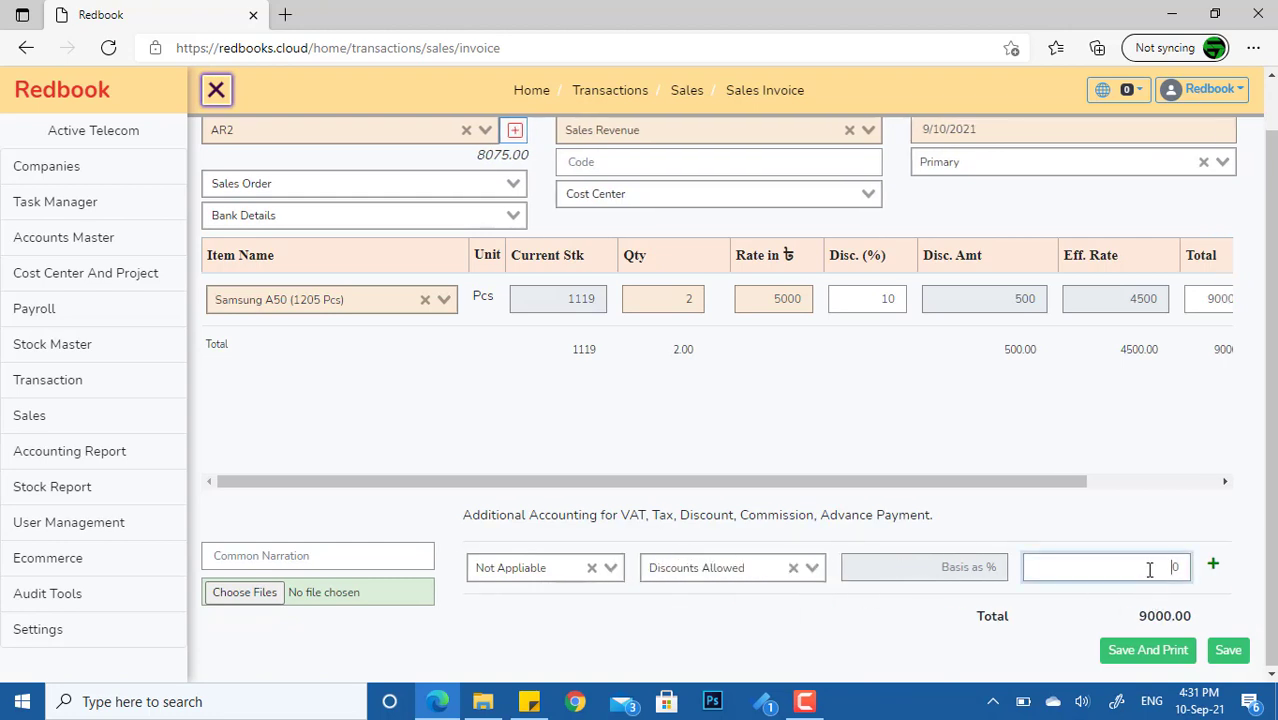
type("2000")
left_click(1036, 614)
left_click(1180, 572)
type("-")
key("BackSpace")
Check the item row against the additional discount, then save and print the sales invoice
left_click_drag(1001, 479, 1201, 514)
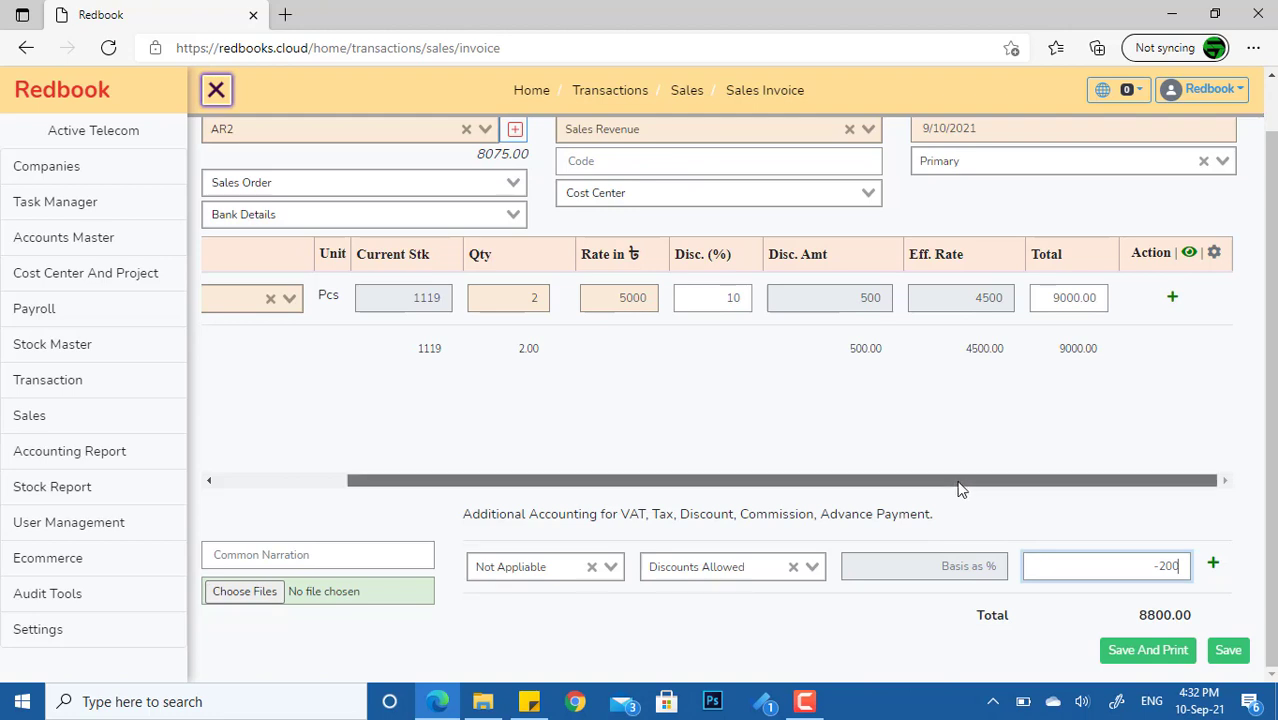
left_click_drag(958, 481, 1050, 467)
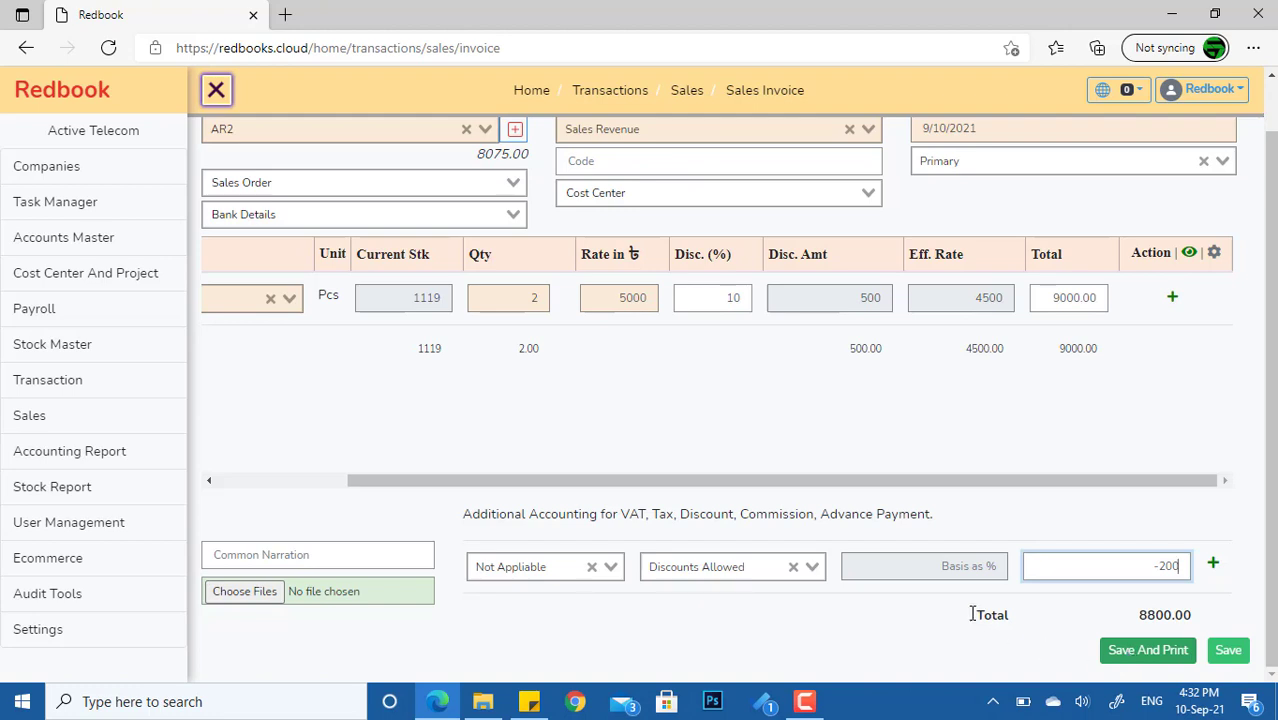
left_click_drag(978, 483, 685, 492)
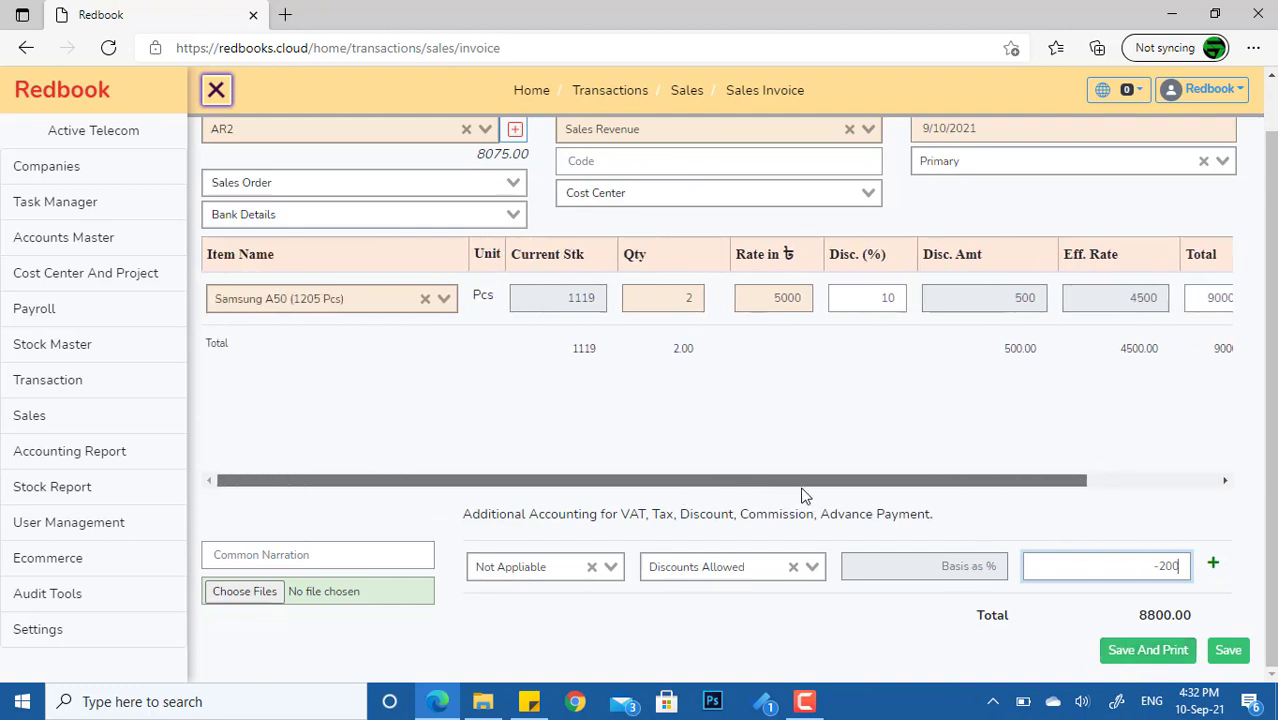
left_click_drag(808, 490, 707, 490)
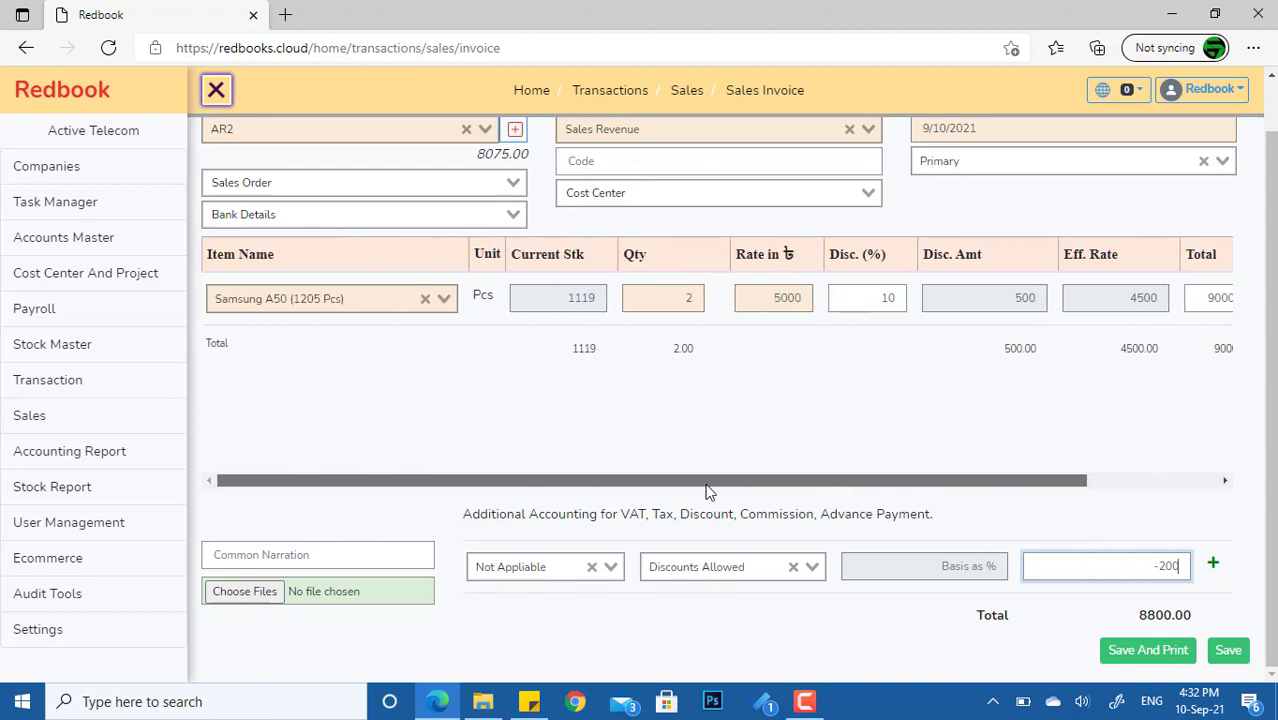
left_click(1162, 655)
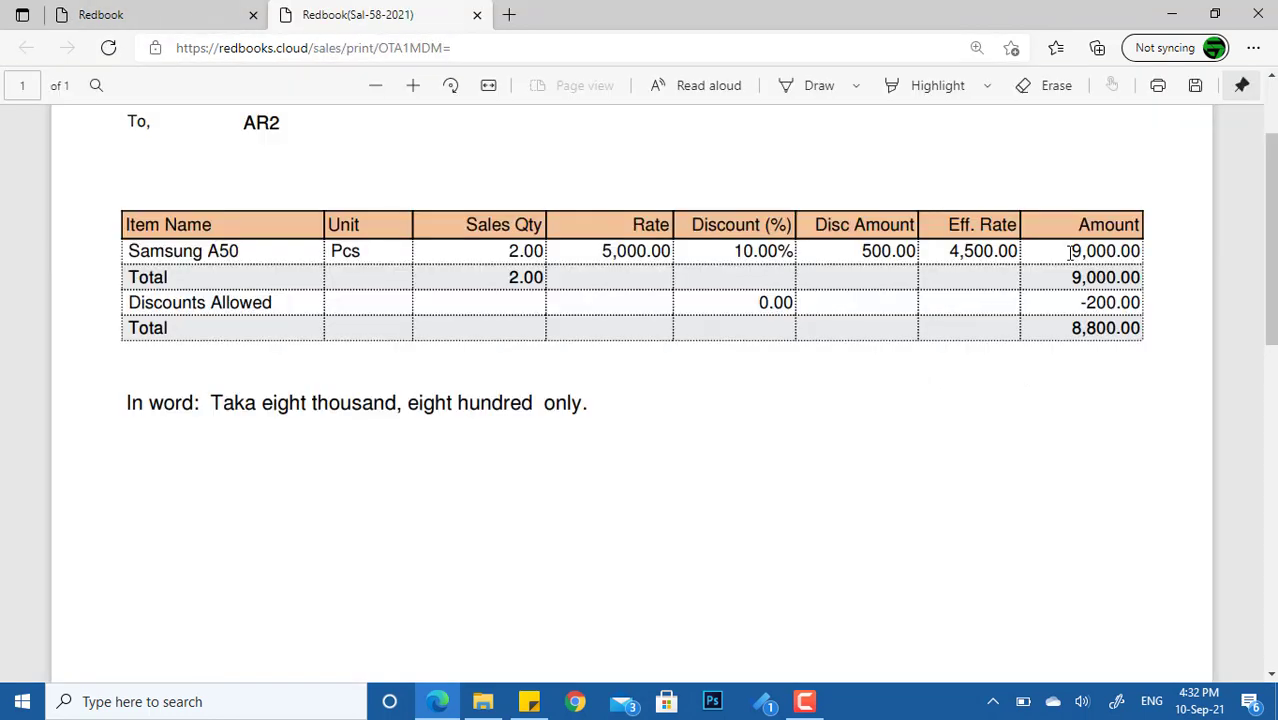
Review the item amount, discount allowed and final total on the printed invoice, then close it
left_click_drag(1068, 253, 1145, 250)
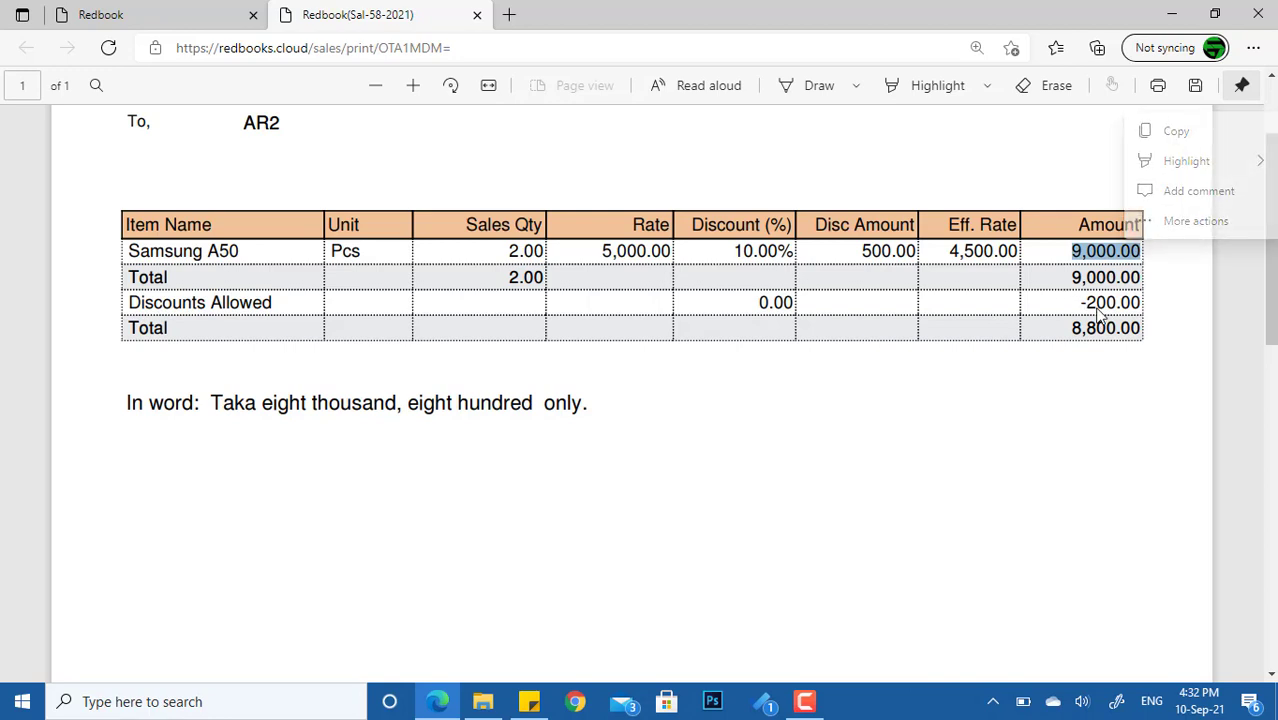
left_click_drag(1076, 302, 1145, 300)
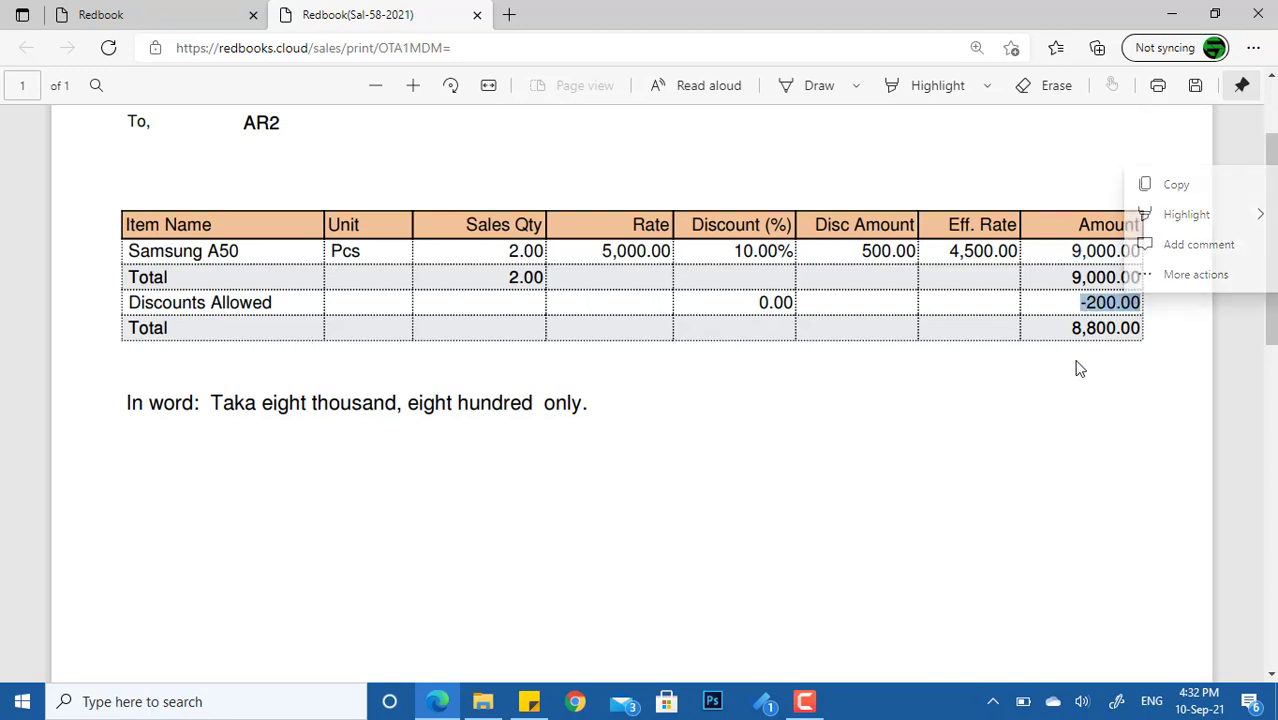
left_click(1073, 330)
left_click_drag(1068, 330, 1150, 328)
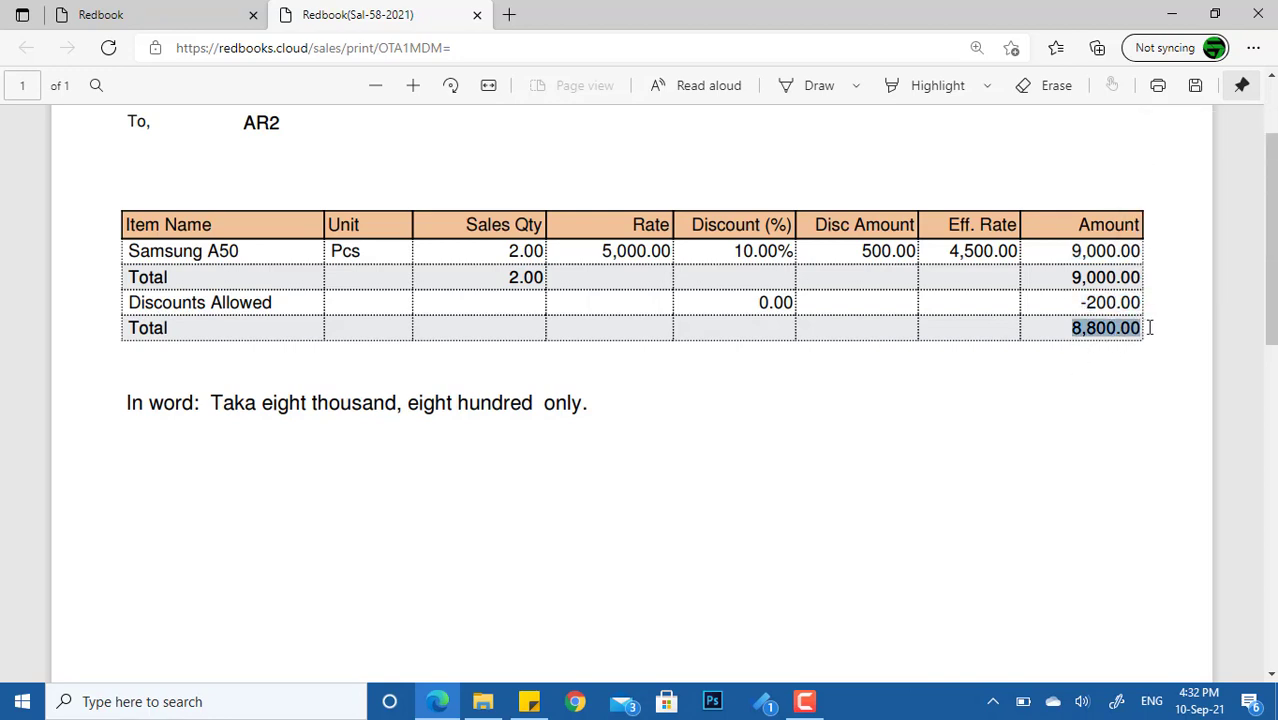
left_click(1000, 420)
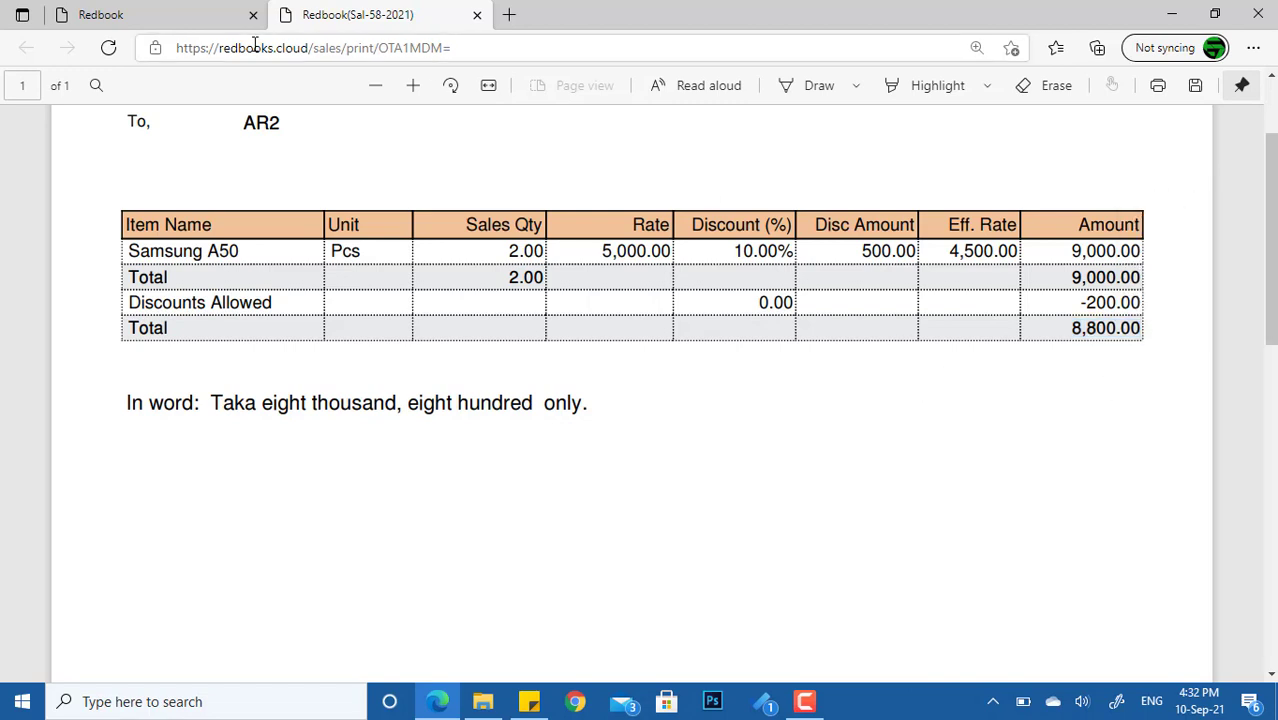
left_click(477, 14)
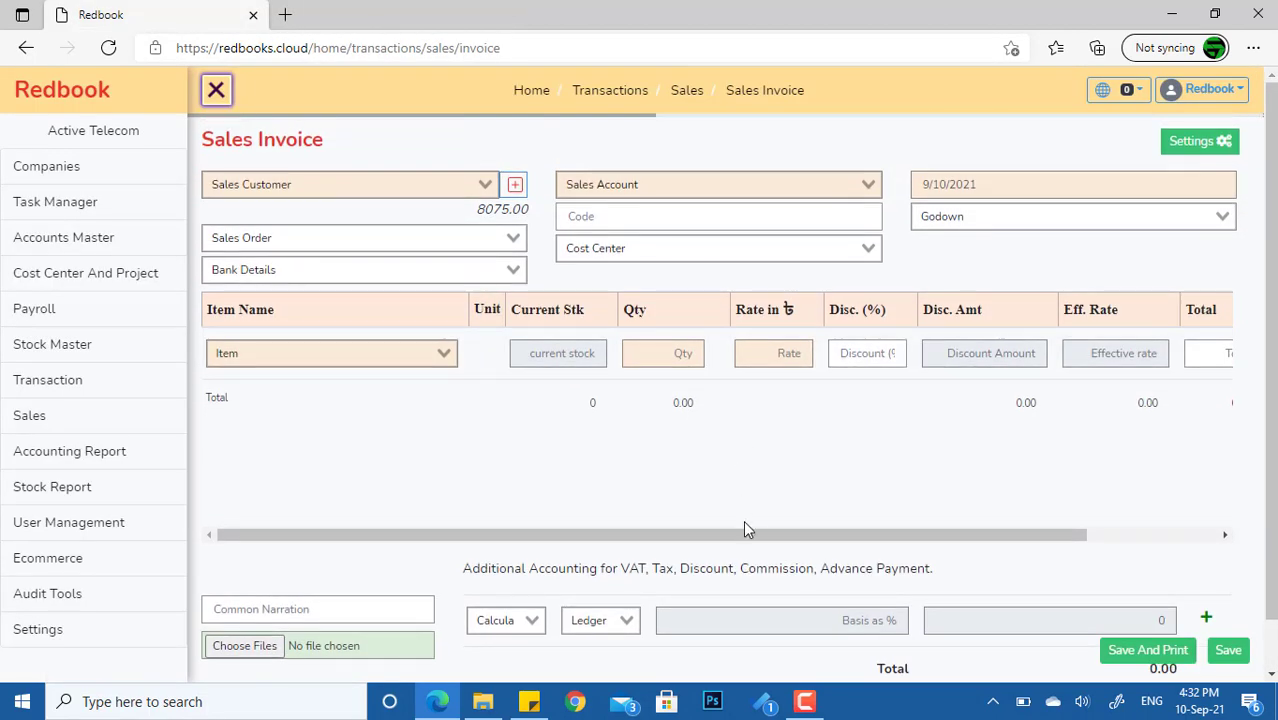
Turn off the Discount (%), Discount Amount and Effective Rate item columns in the sales invoice settings
left_click_drag(740, 540, 625, 539)
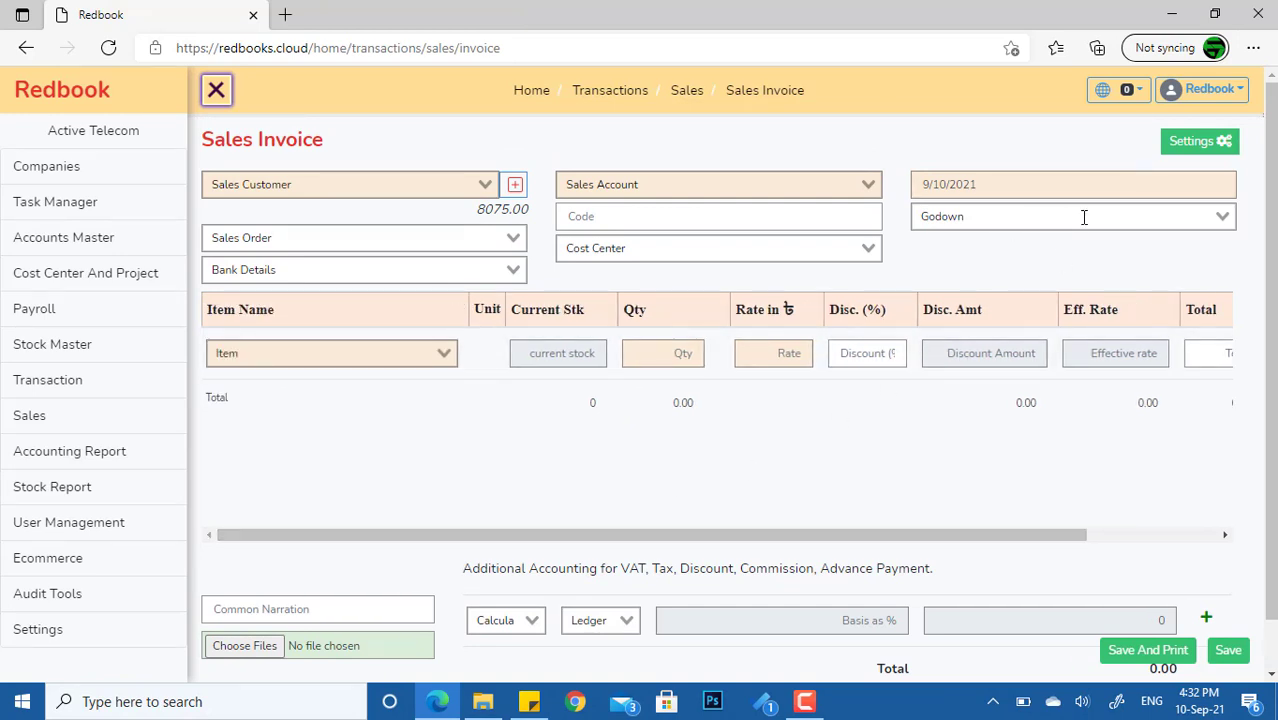
left_click(1204, 148)
scroll(980, 300, "down", 1)
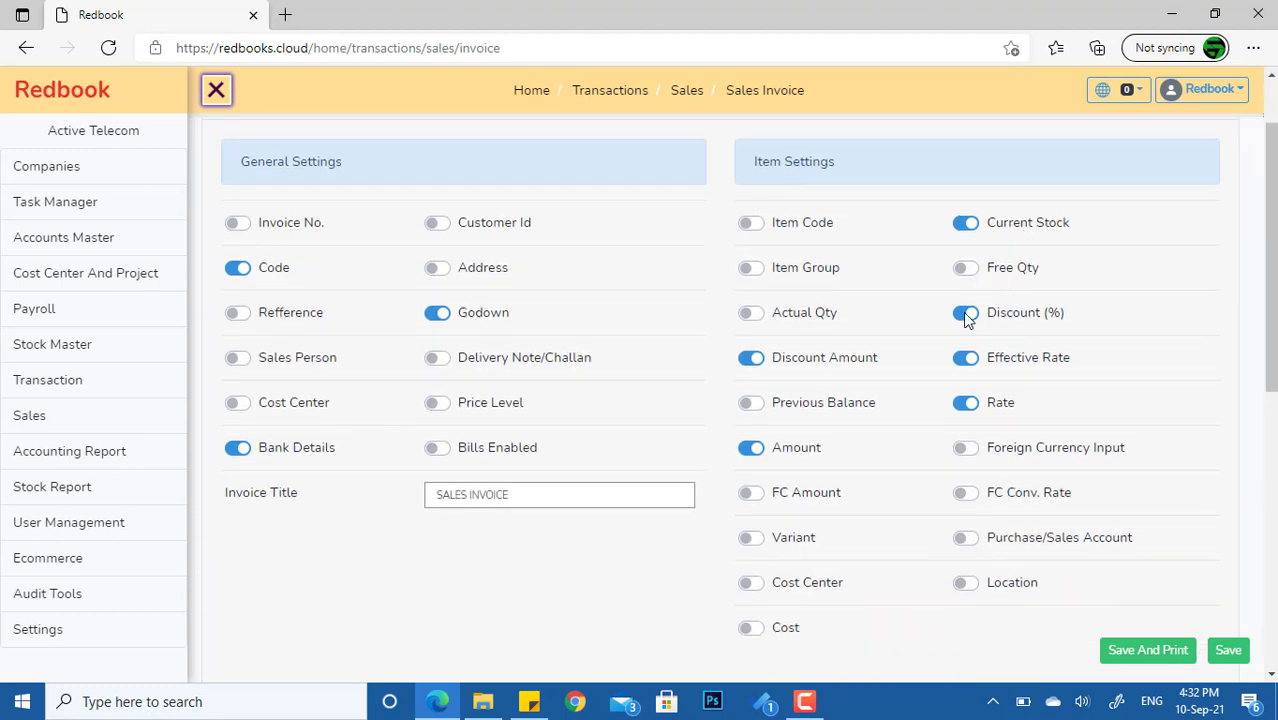
left_click(966, 315)
left_click(765, 362)
left_click(966, 358)
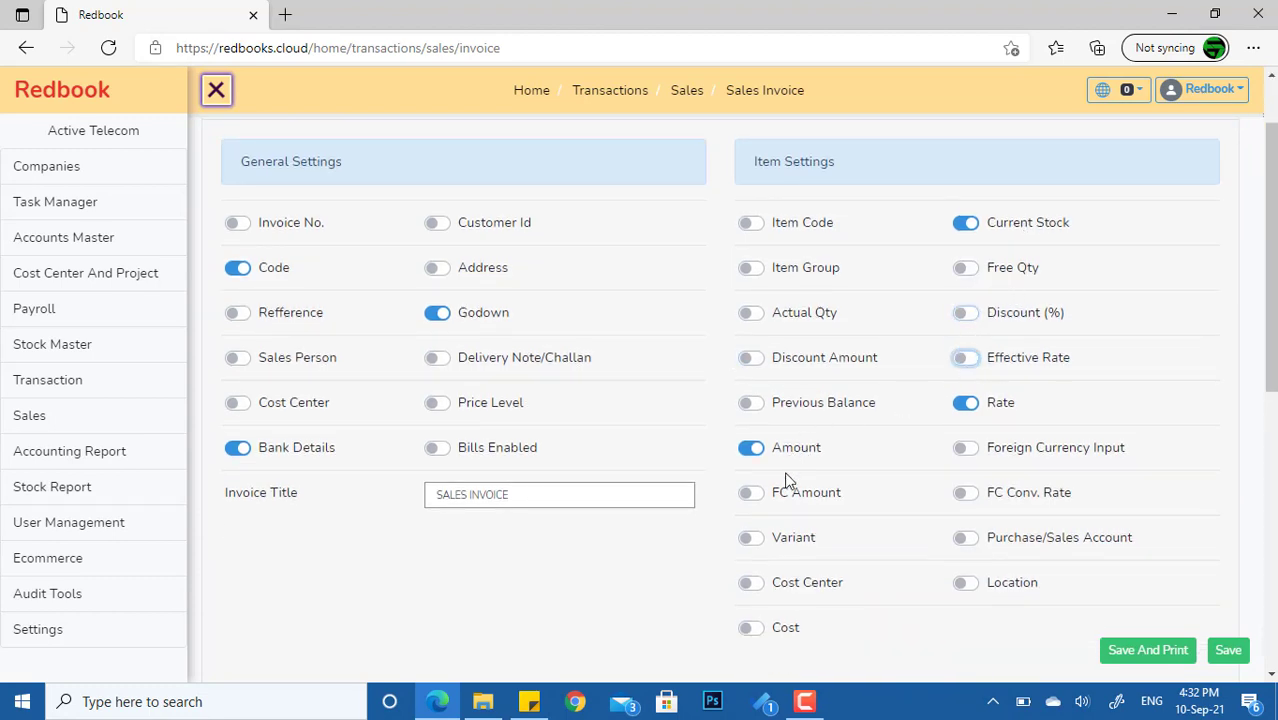
Turn on the Free Qty and Actual Qty item columns and save the invoice settings
scroll(812, 452, "down", 1)
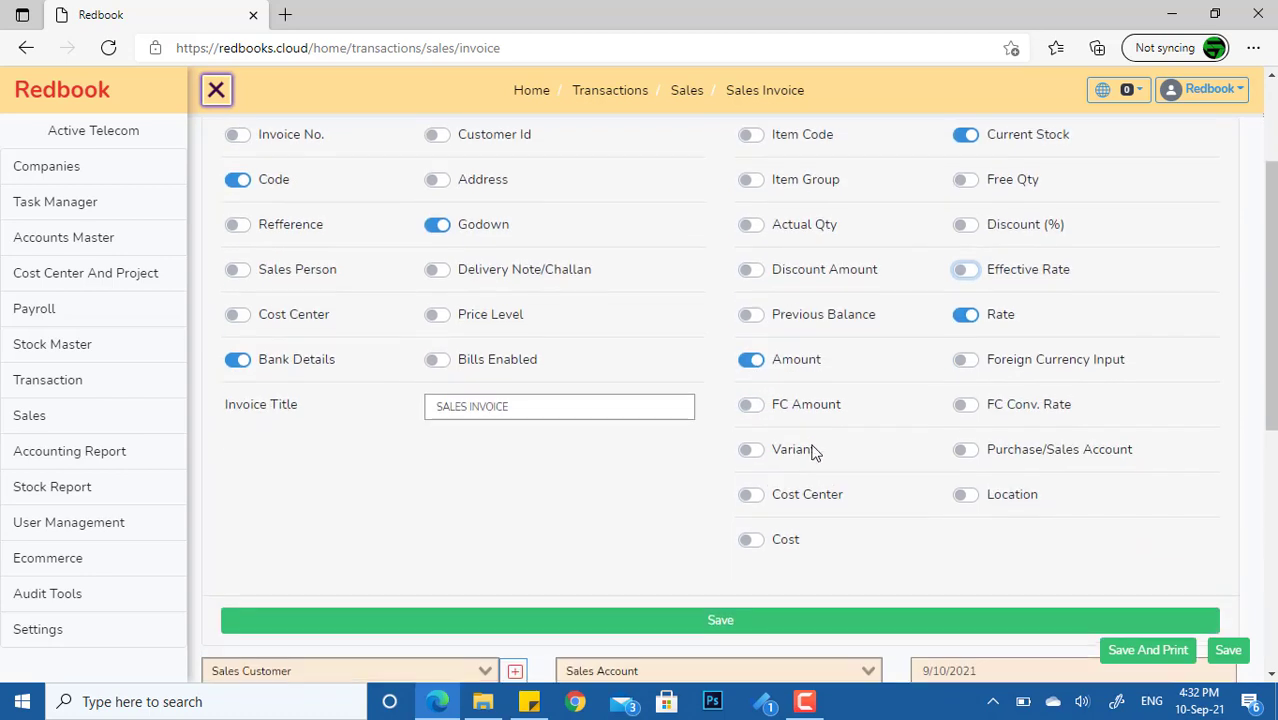
scroll(993, 446, "up", 1)
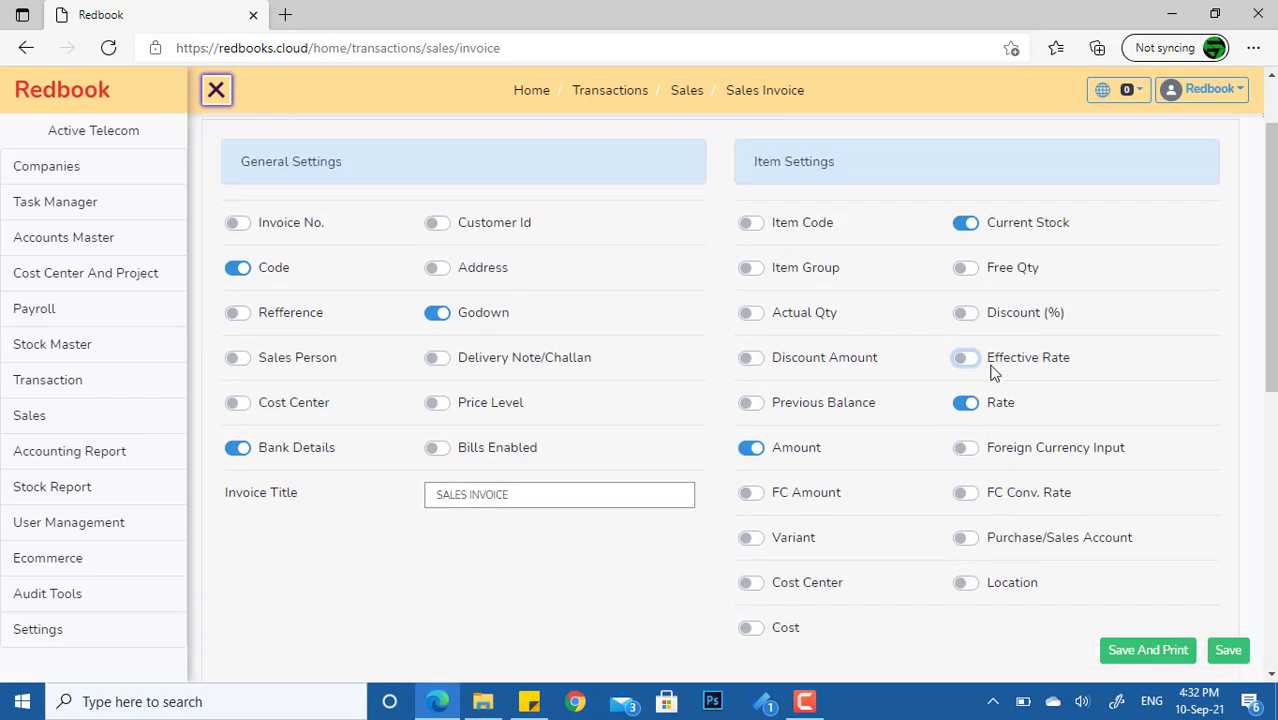
left_click(968, 270)
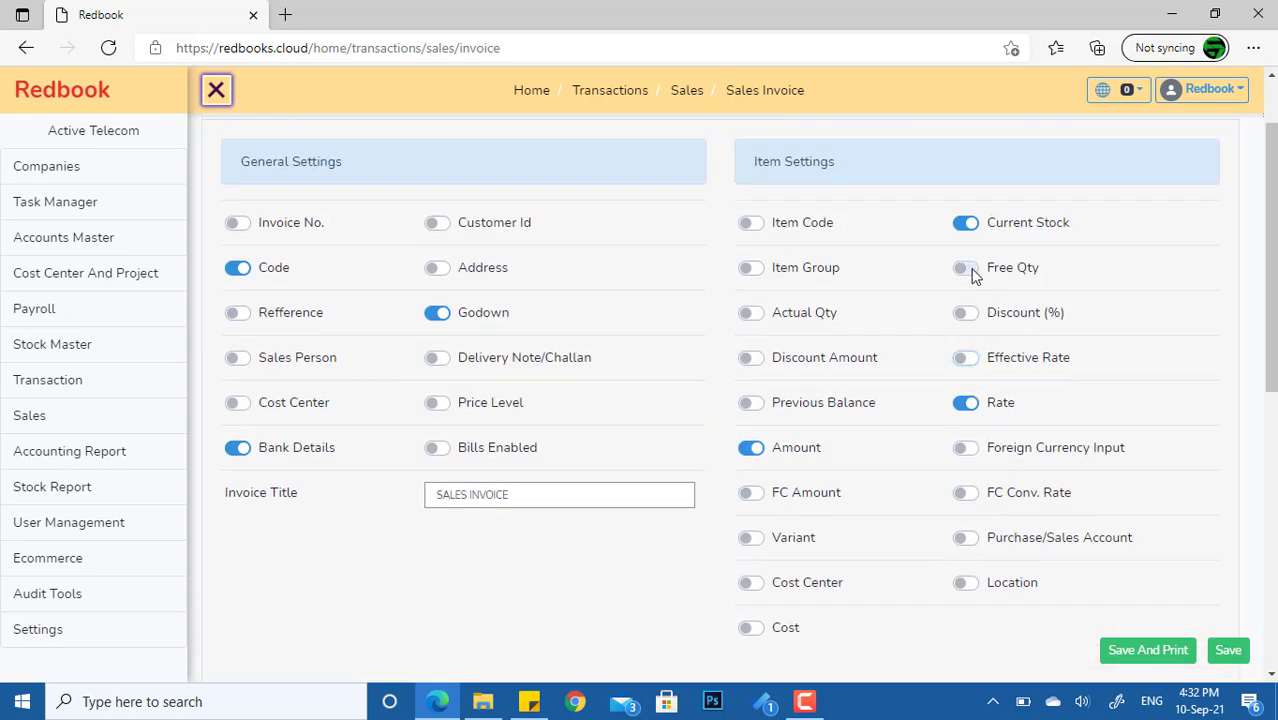
left_click(750, 314)
scroll(862, 598, "down", 2)
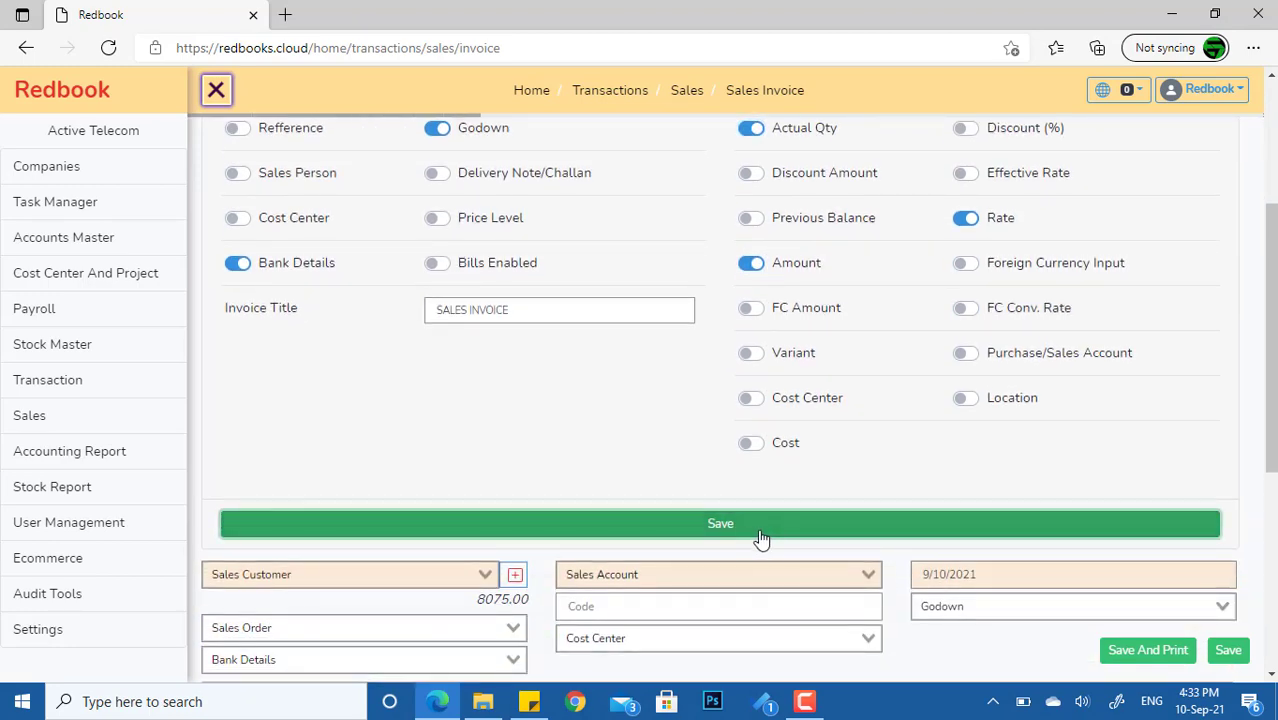
left_click(759, 534)
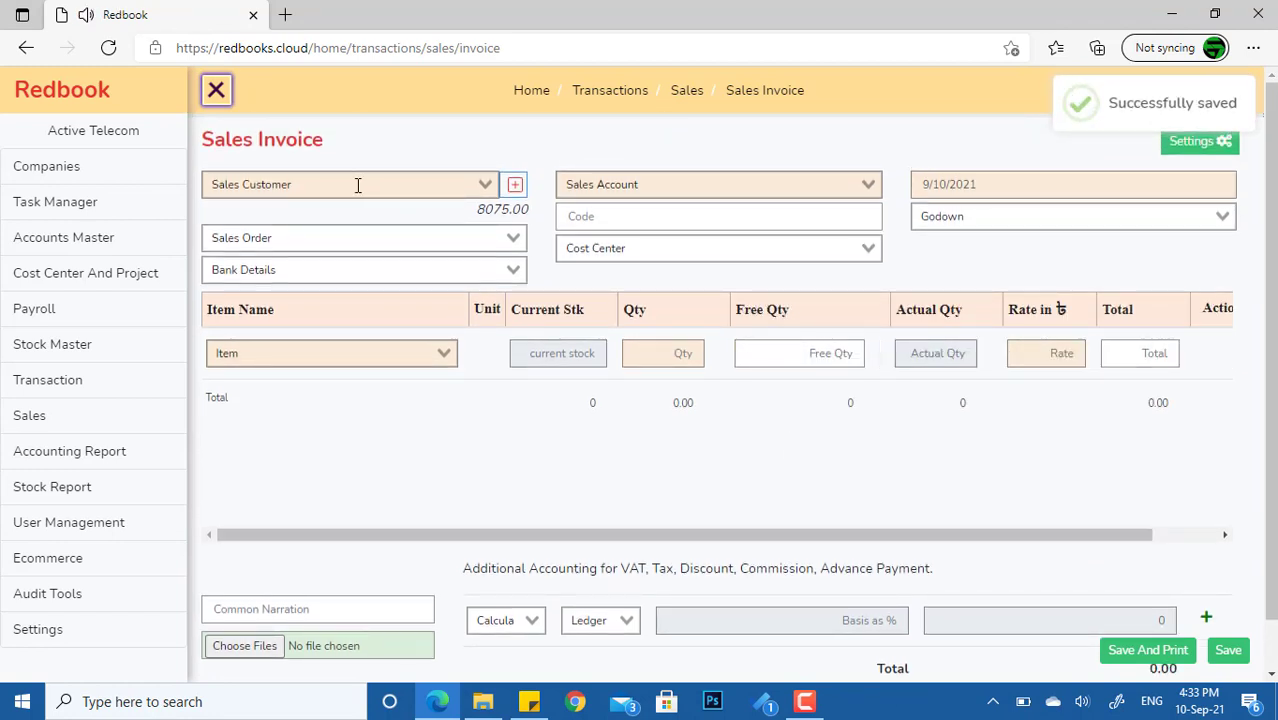
Fill in the invoice header with the customer's name, the Sales Revenue account and the Primary godown
left_click(357, 185)
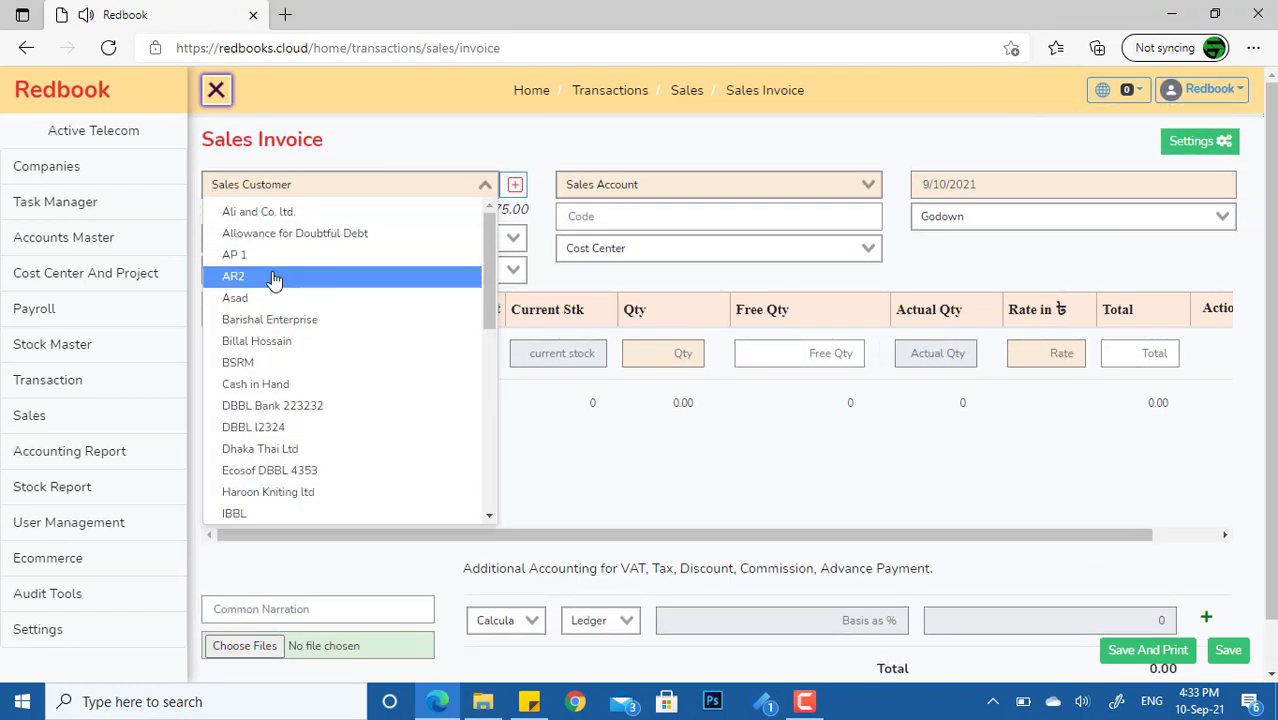
left_click(236, 298)
left_click(700, 186)
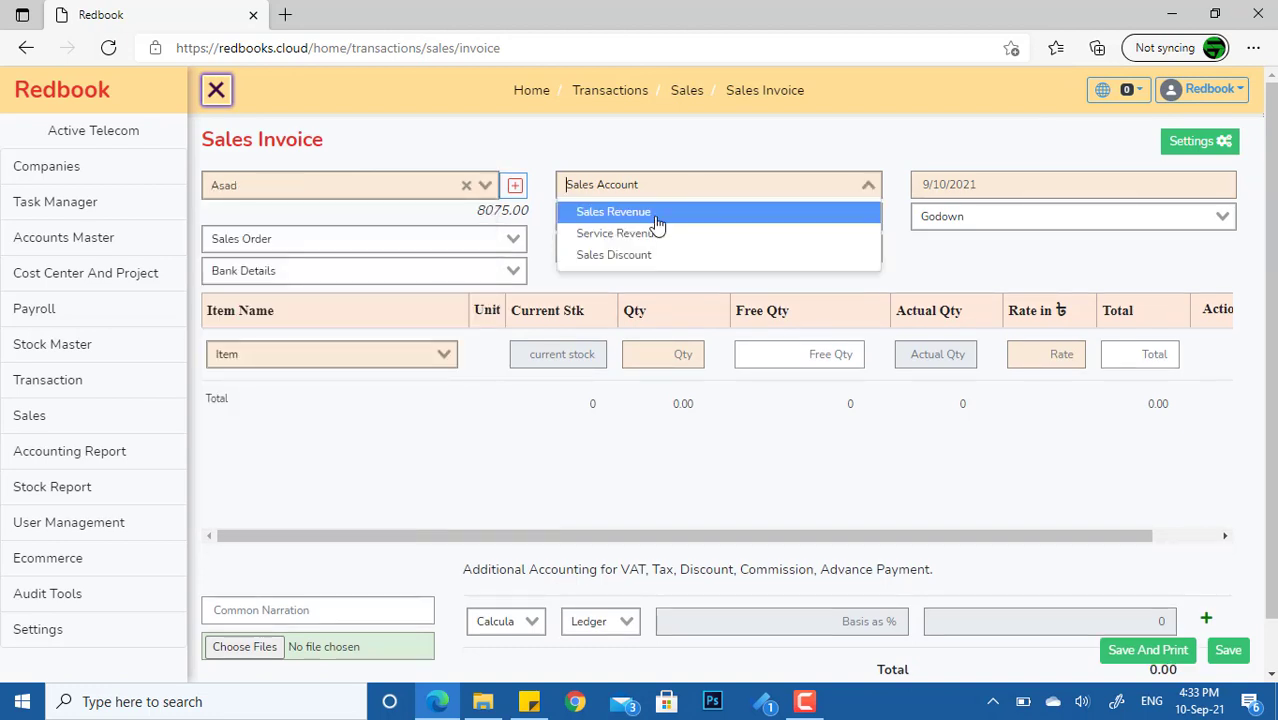
left_click(650, 212)
left_click(988, 217)
left_click(985, 242)
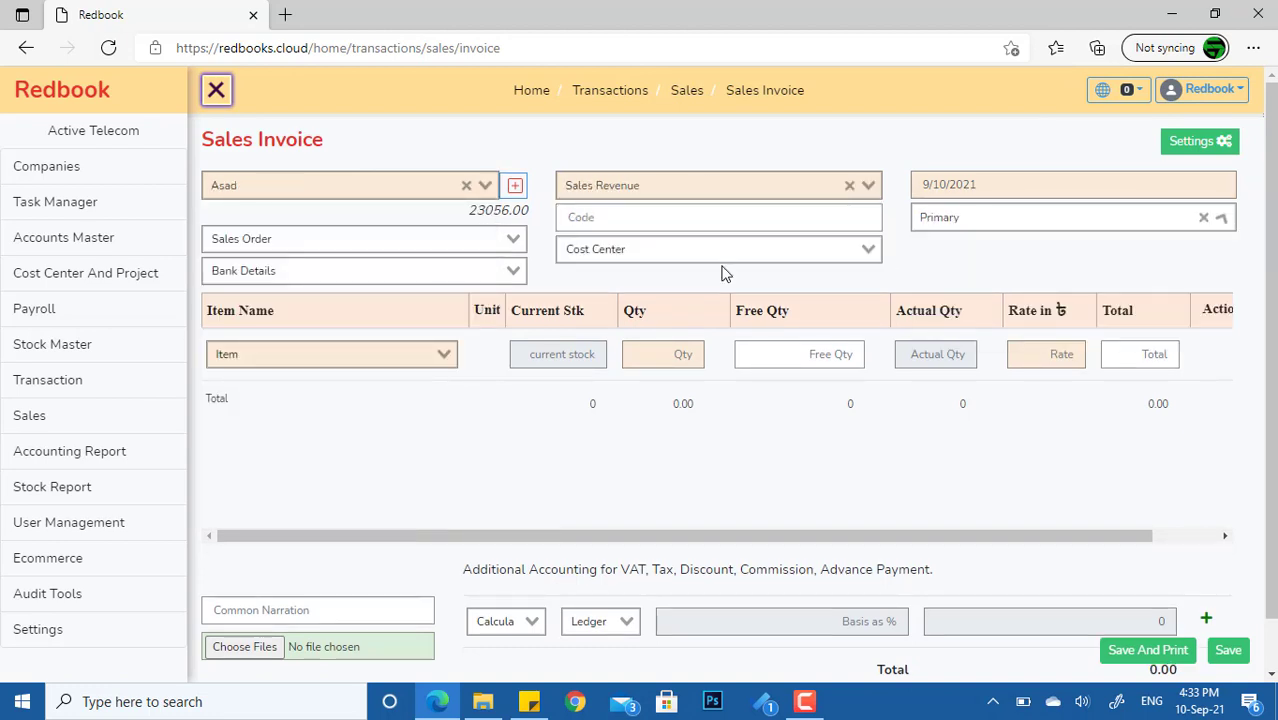
Add the item Samsung A50 to the invoice with a quantity of 10 and a free quantity of 2
left_click(374, 352)
left_click(330, 389)
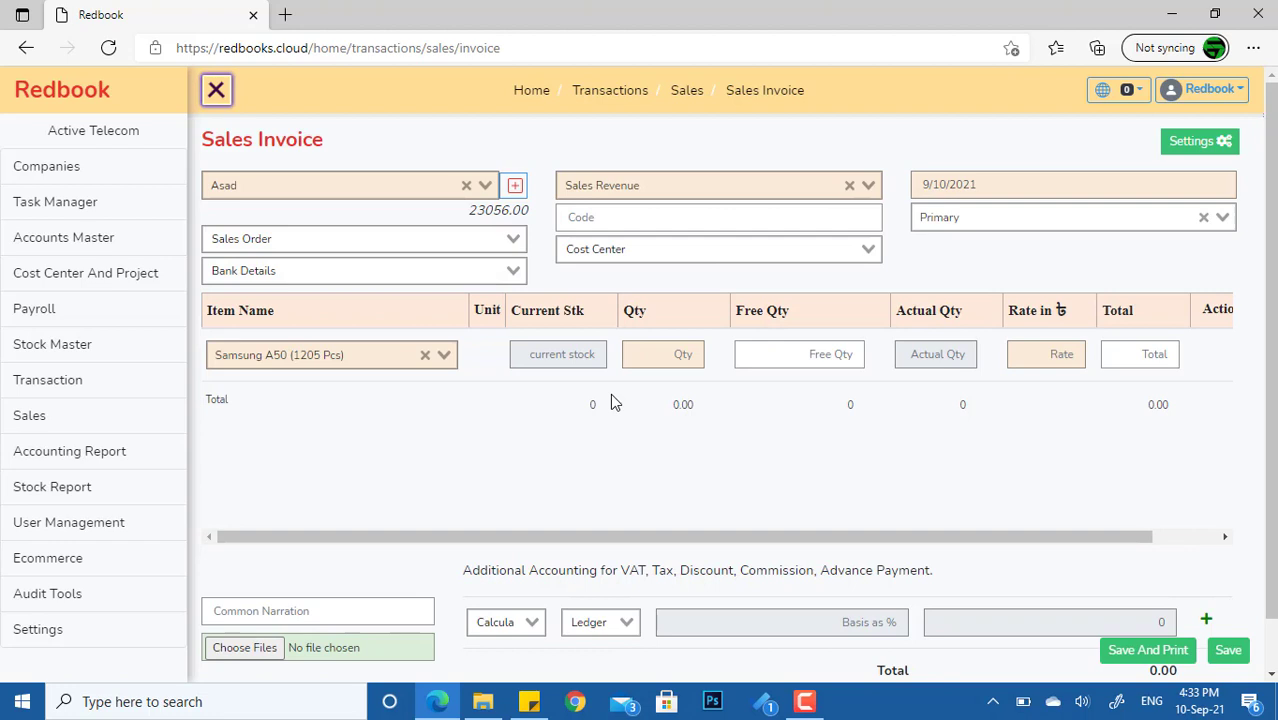
left_click(669, 366)
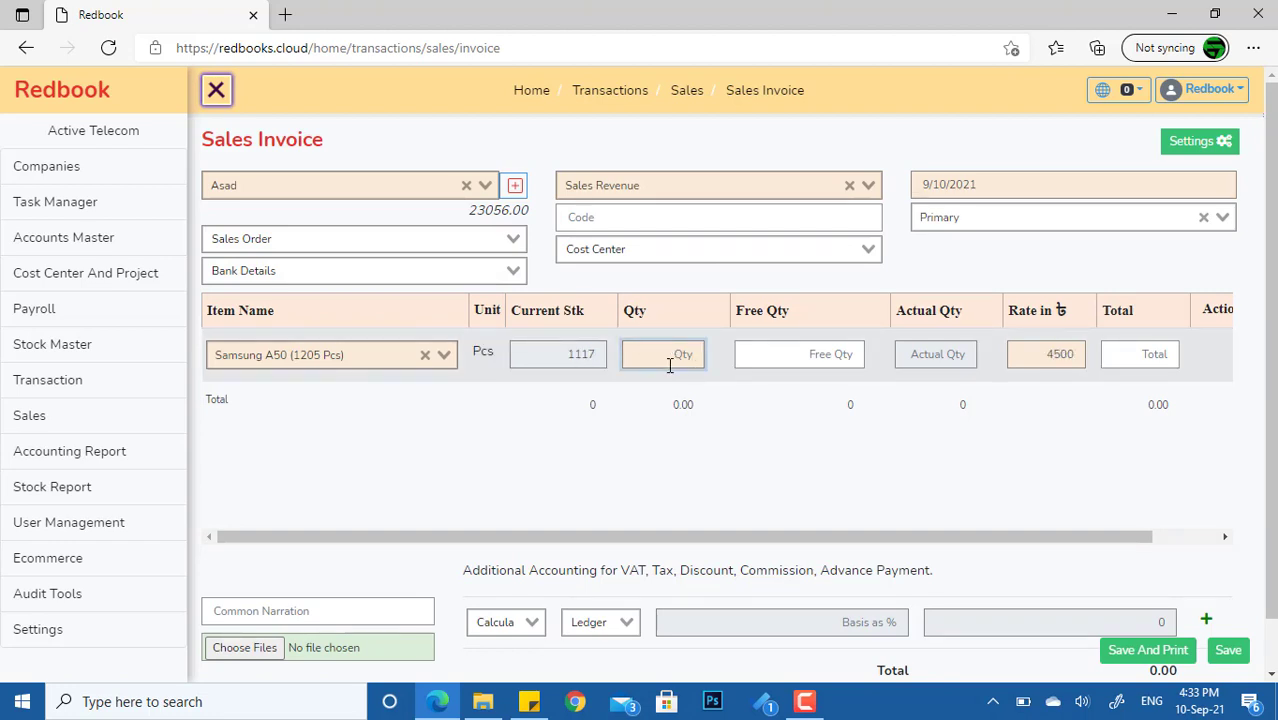
type("10")
key("Tab")
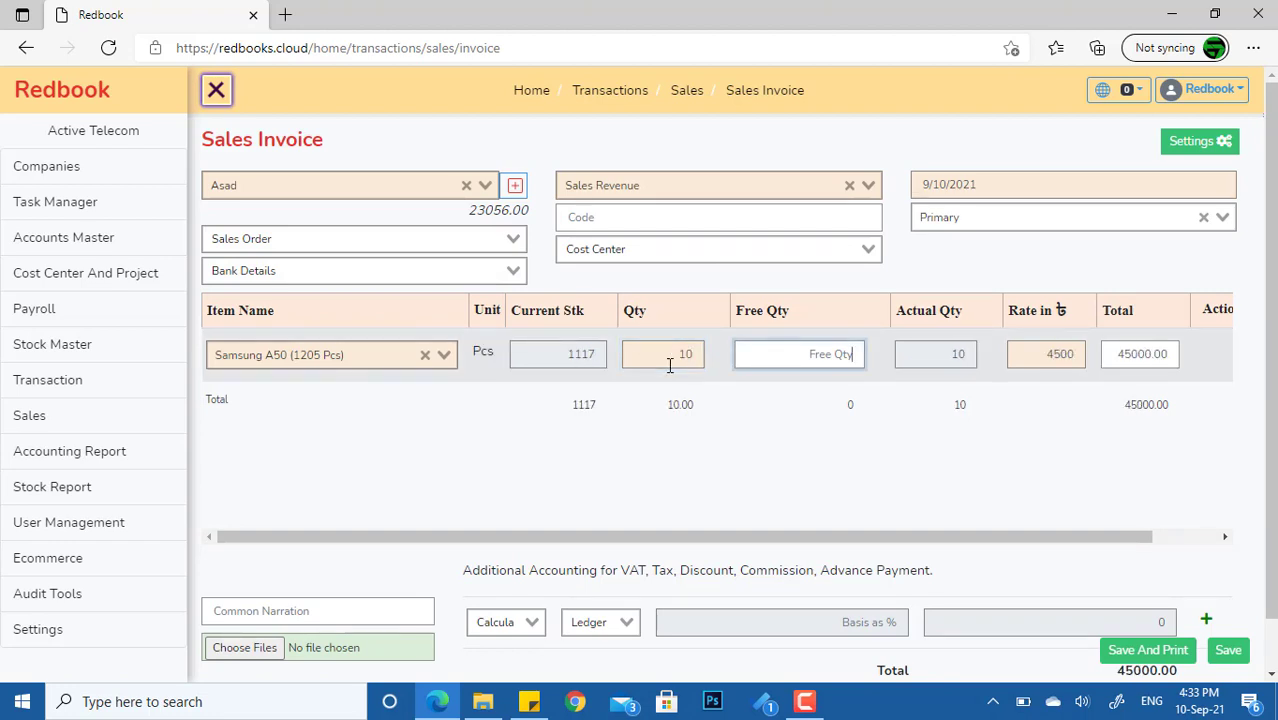
type("2")
key("Tab")
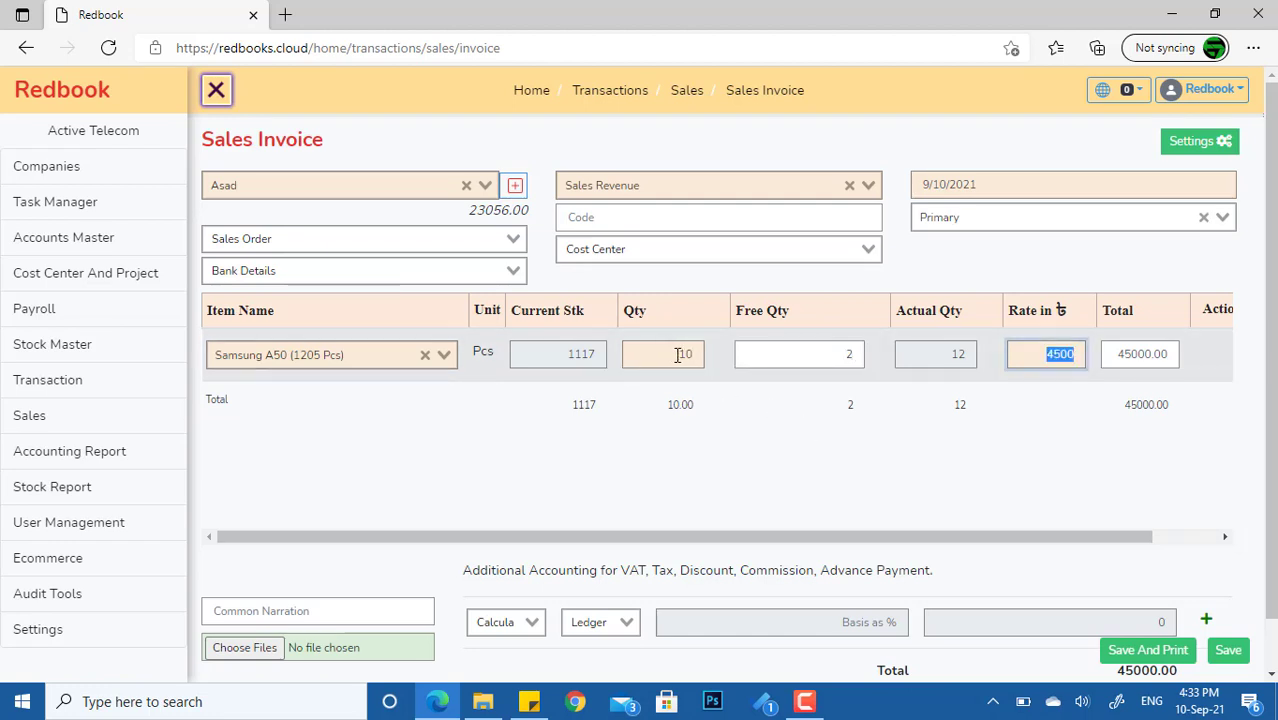
Check the sold, free and actual quantities in the Samsung A50 row
left_click_drag(677, 355, 790, 402)
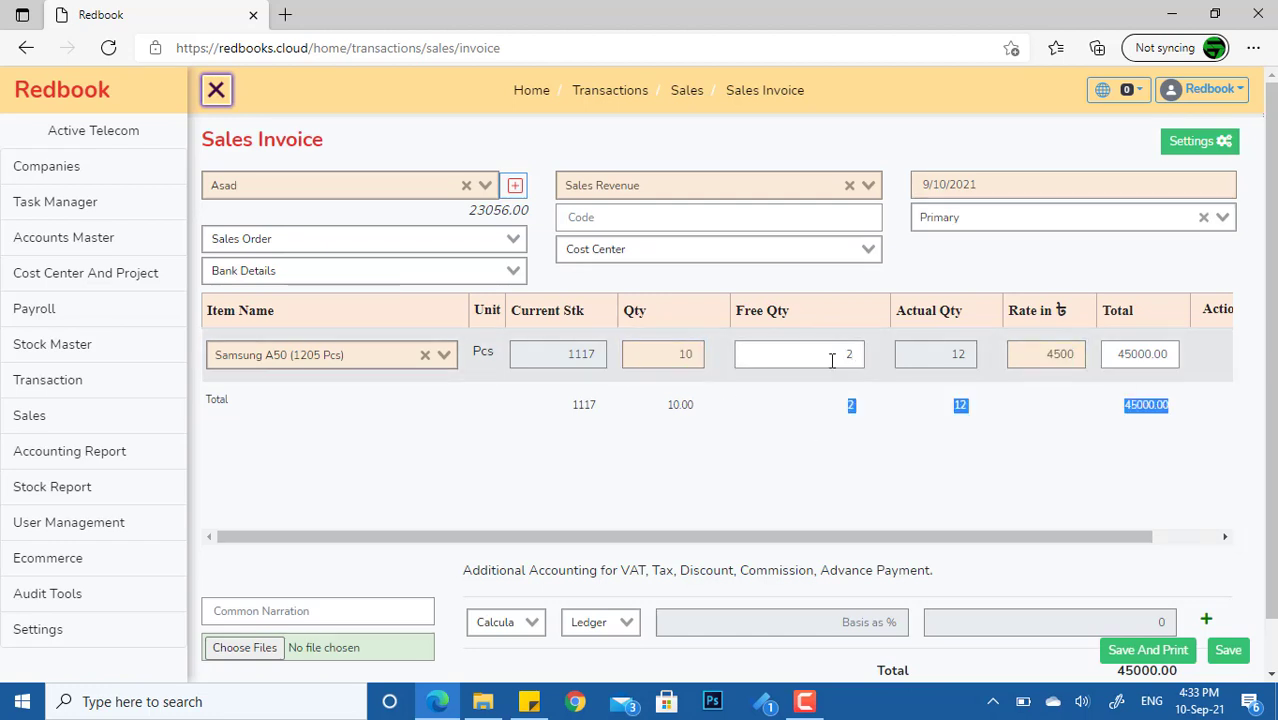
left_click_drag(941, 366, 967, 360)
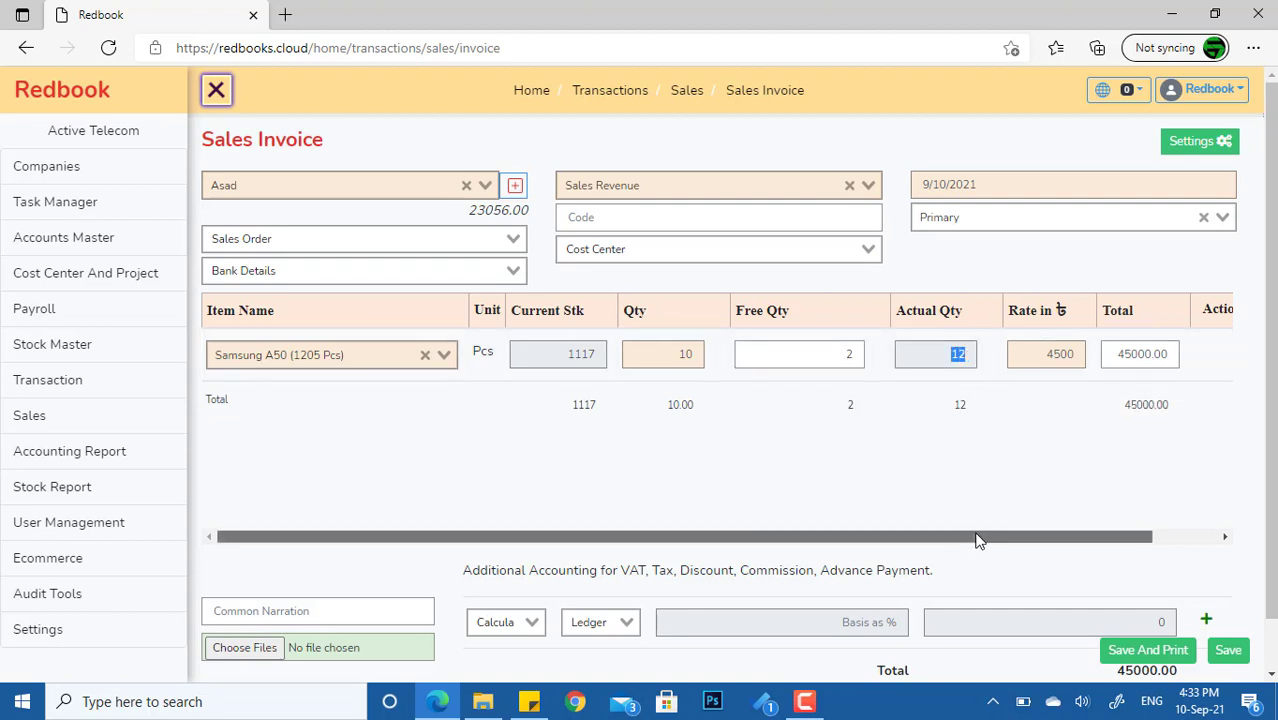
left_click_drag(979, 537, 697, 528)
Set the additional accounting row to calculate on Invoice Total with the VAT Payable ledger at 10%
scroll(736, 508, "down", 1)
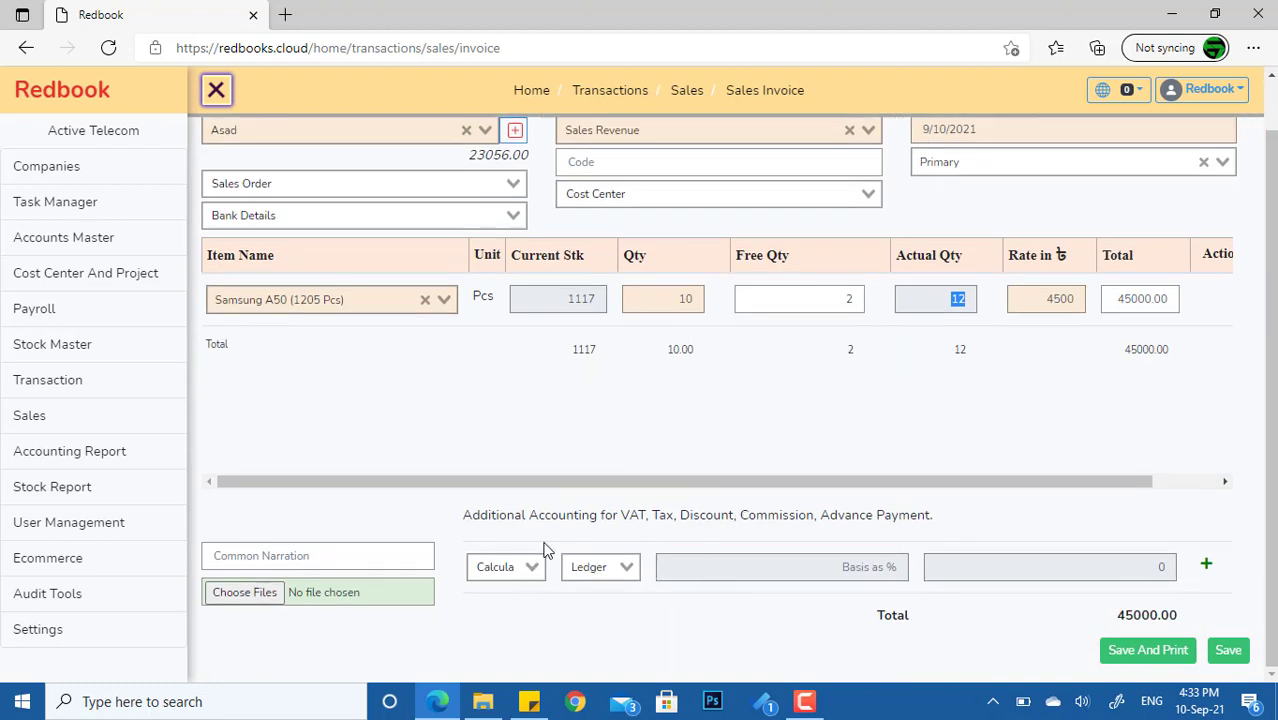
left_click(523, 570)
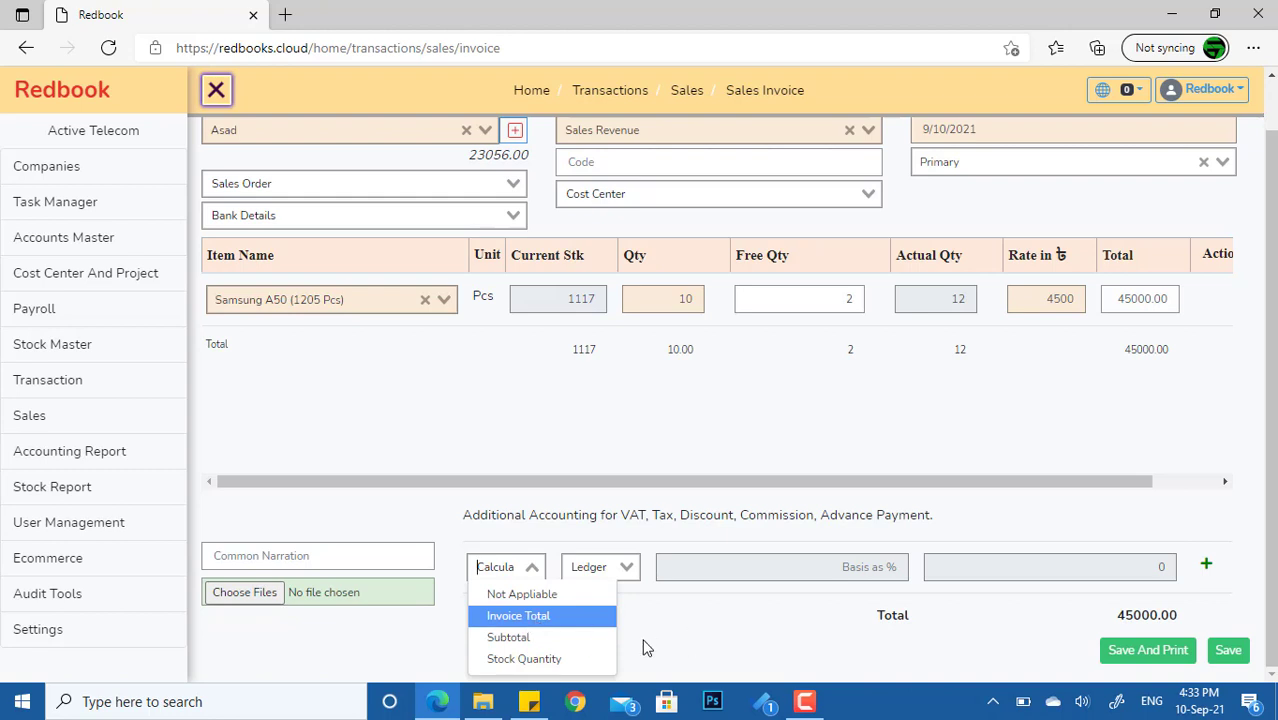
left_click(536, 617)
left_click(699, 569)
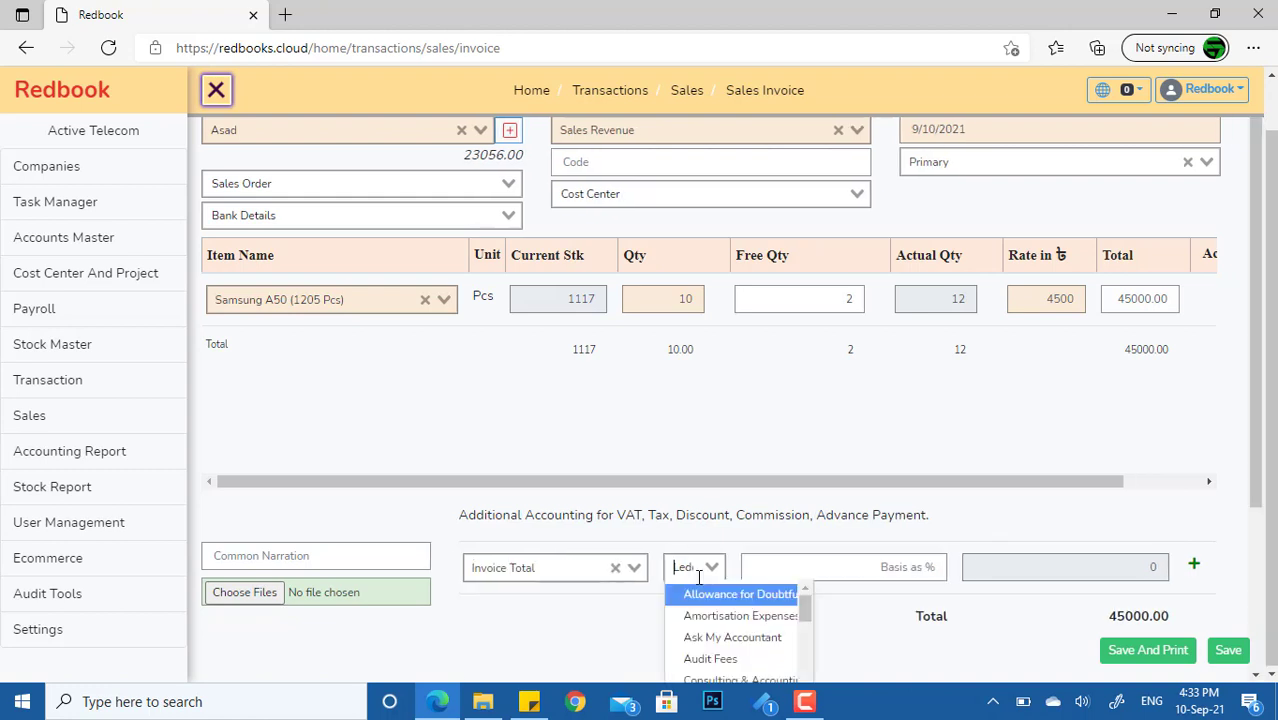
type("vat")
key("Return")
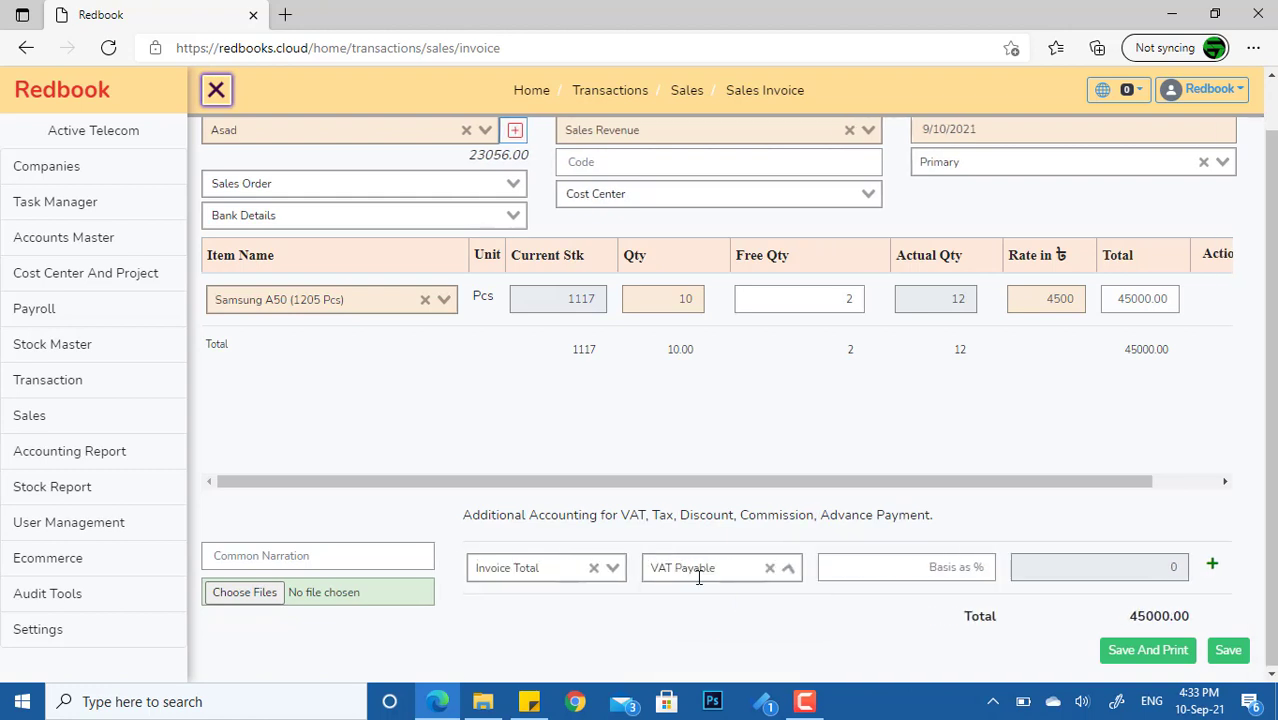
left_click(956, 566)
type("10")
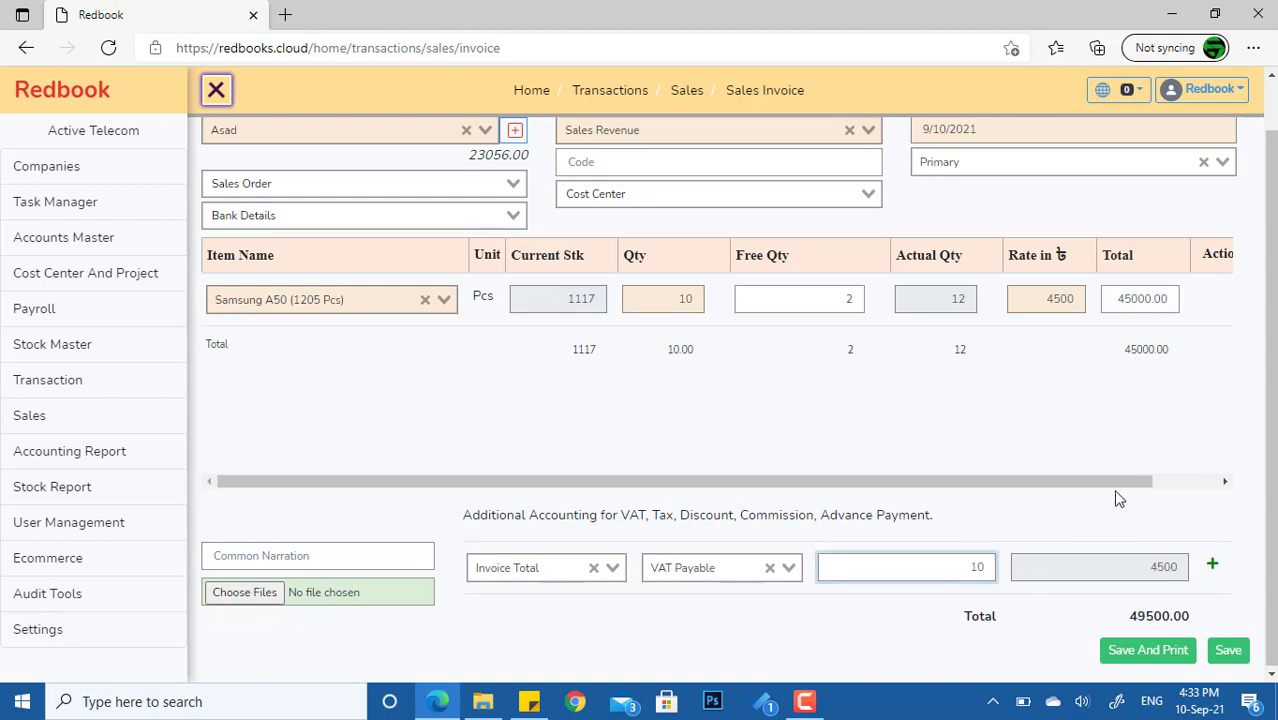
Add a second additional accounting row with the calculation Not Appliable and the Cash in Hand ledger
left_click(1195, 480)
left_click_drag(1197, 480, 1216, 540)
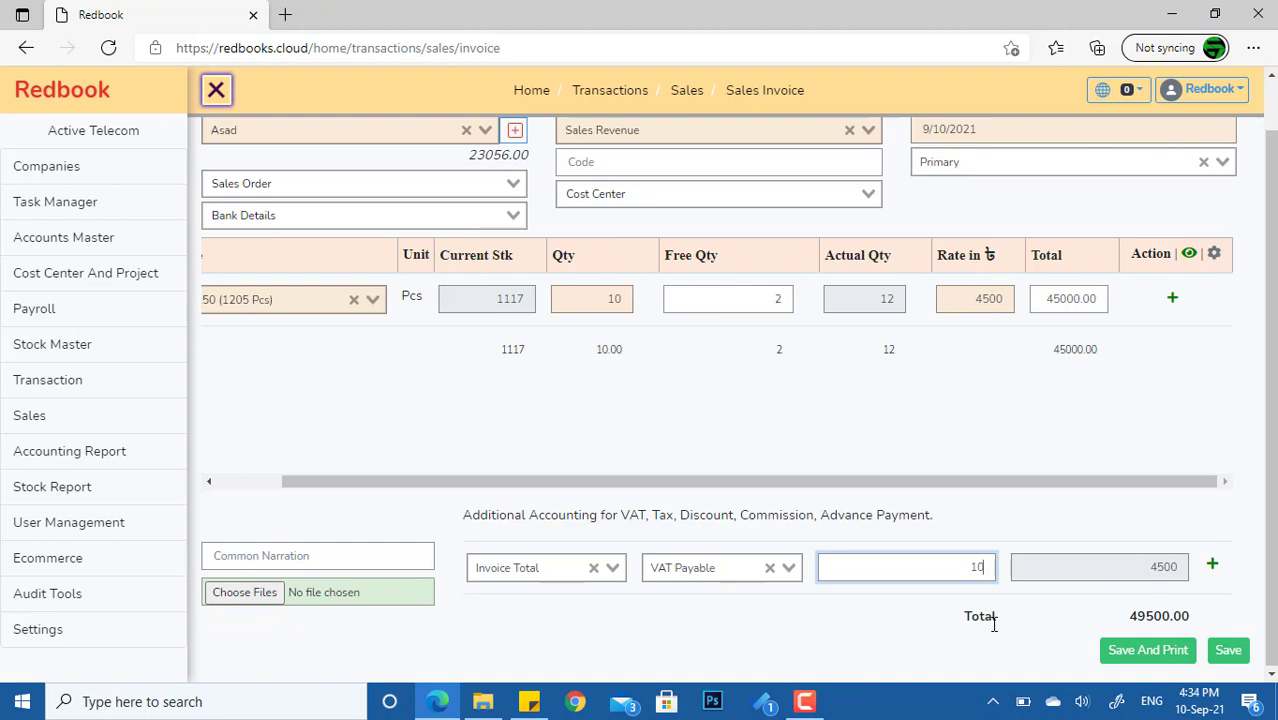
left_click(990, 619)
left_click(1214, 570)
scroll(1100, 578, "down", 1)
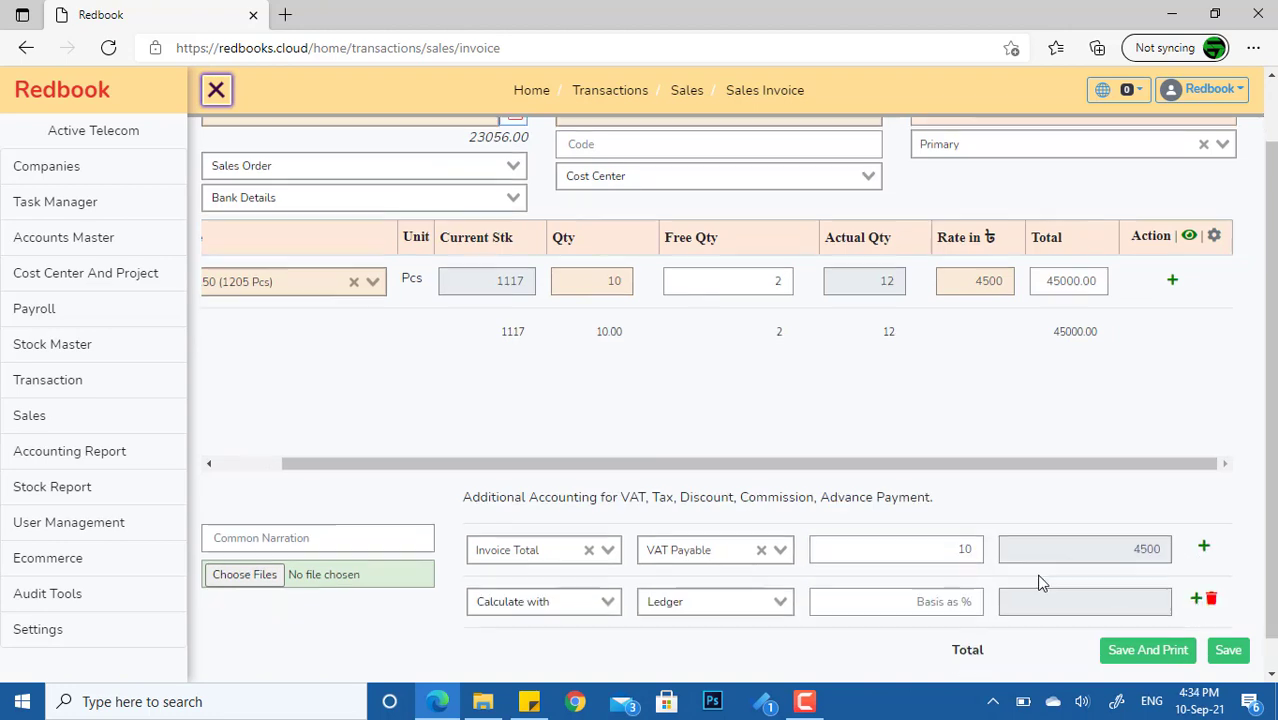
left_click(585, 572)
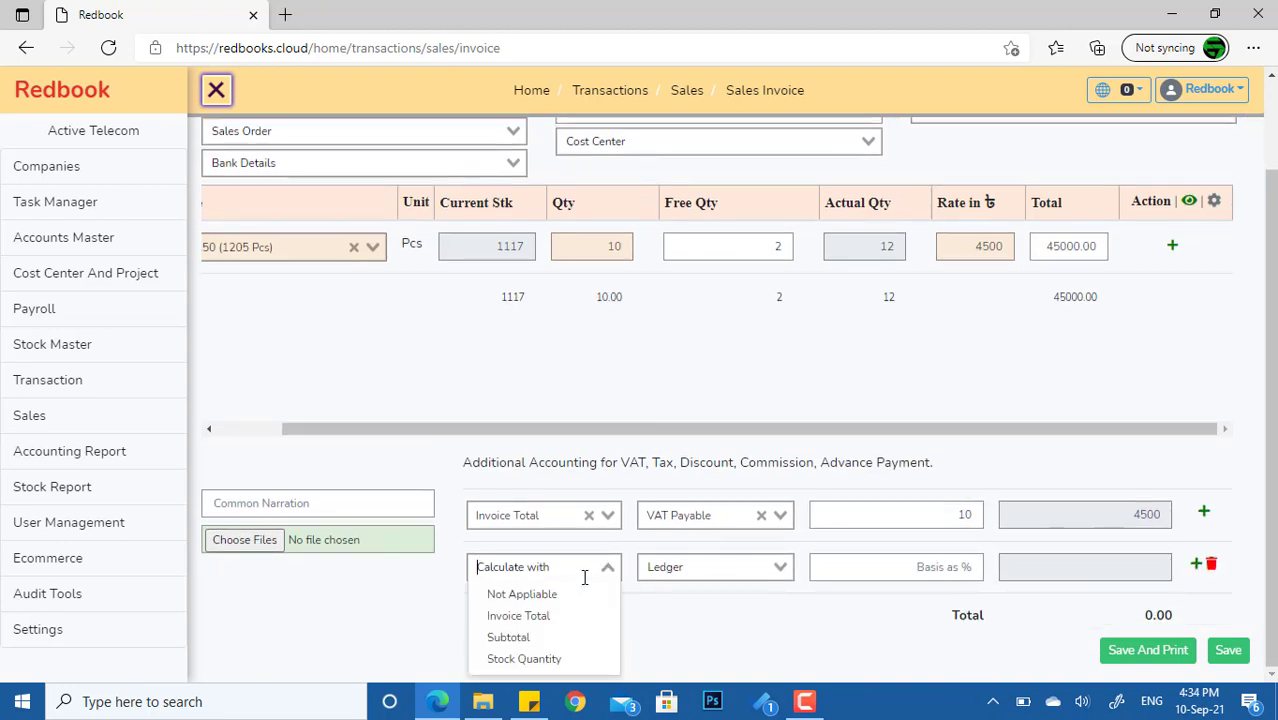
left_click(536, 604)
left_click(705, 570)
type("cash")
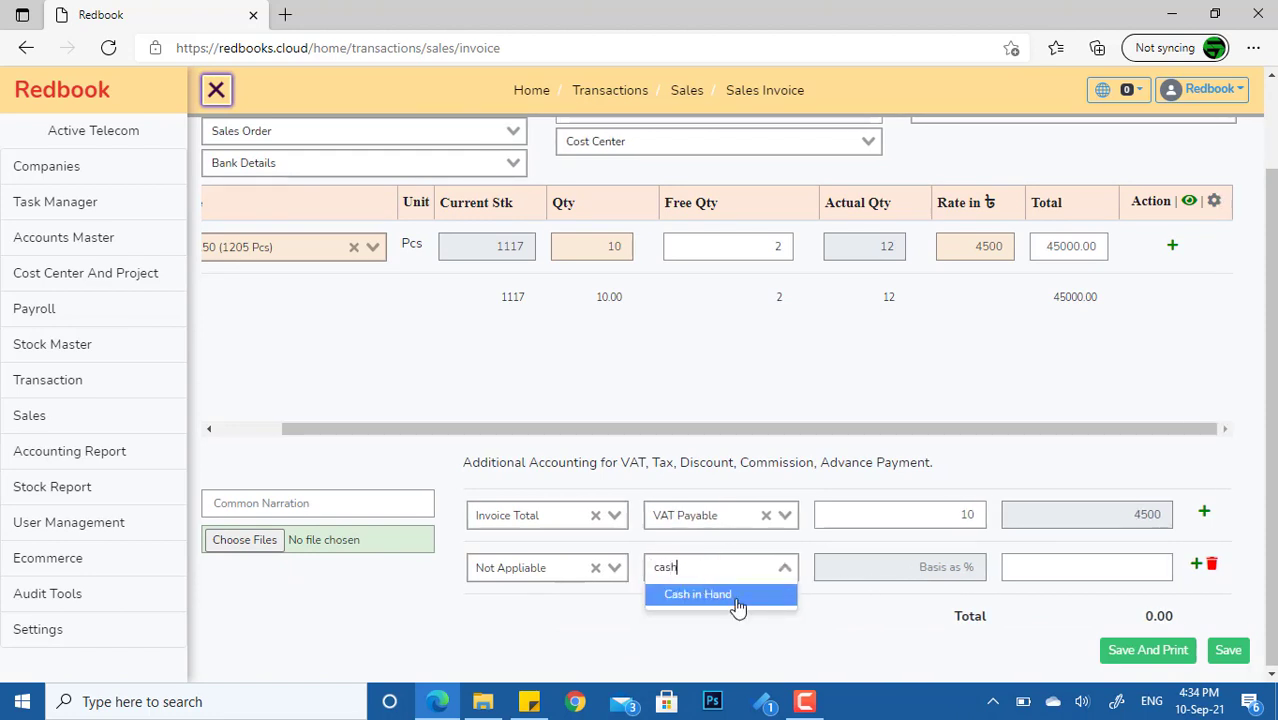
left_click(730, 596)
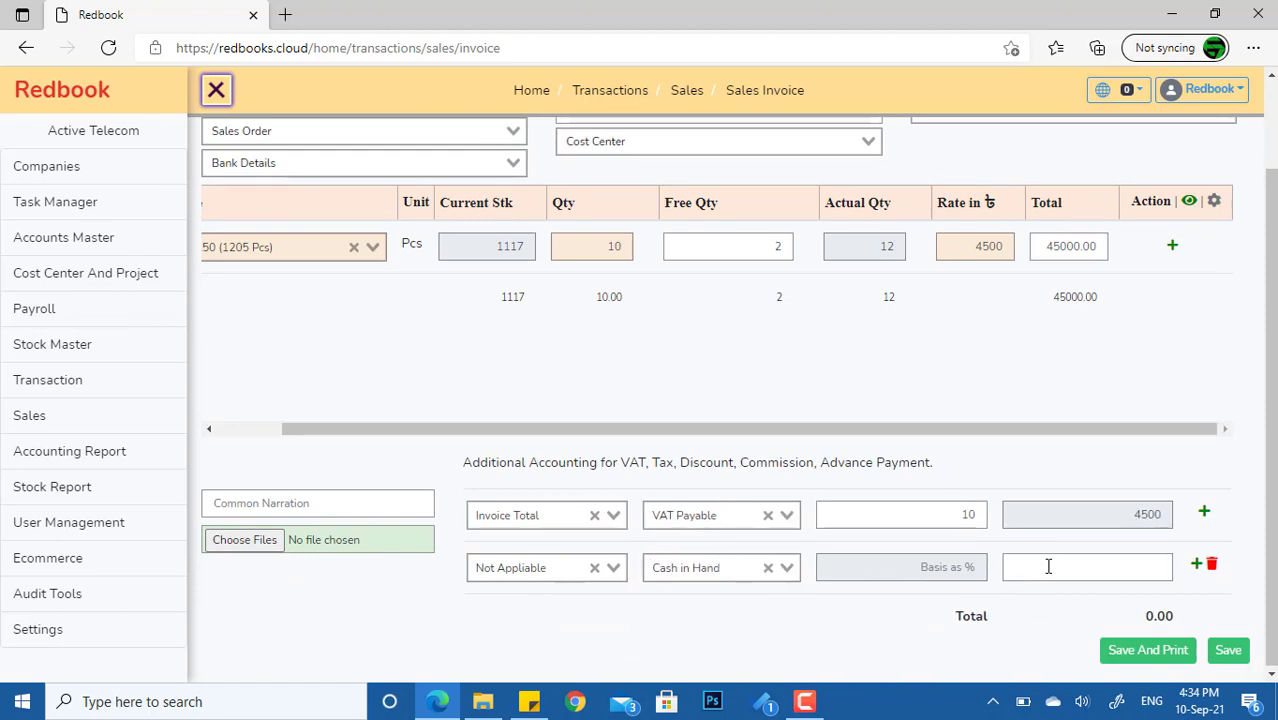
Enter -30000 as the amount of the Cash in Hand row, then save and print the invoice
left_click(1092, 567)
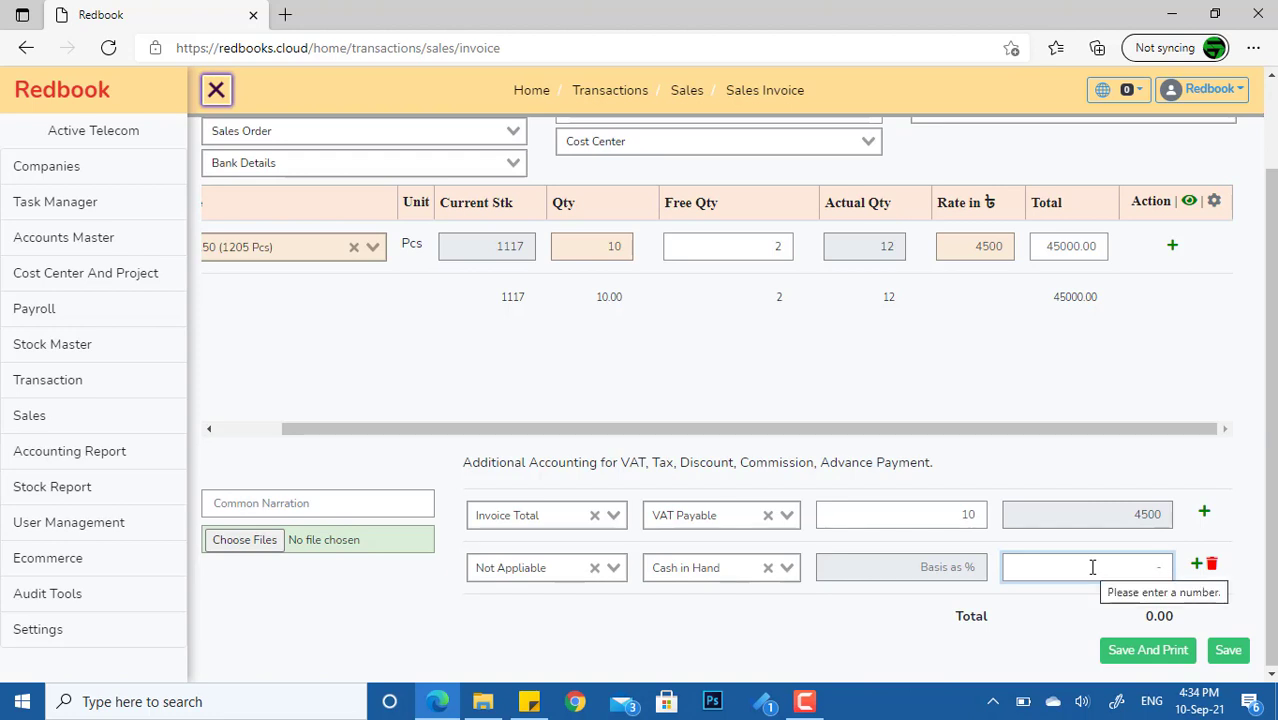
type("-3000")
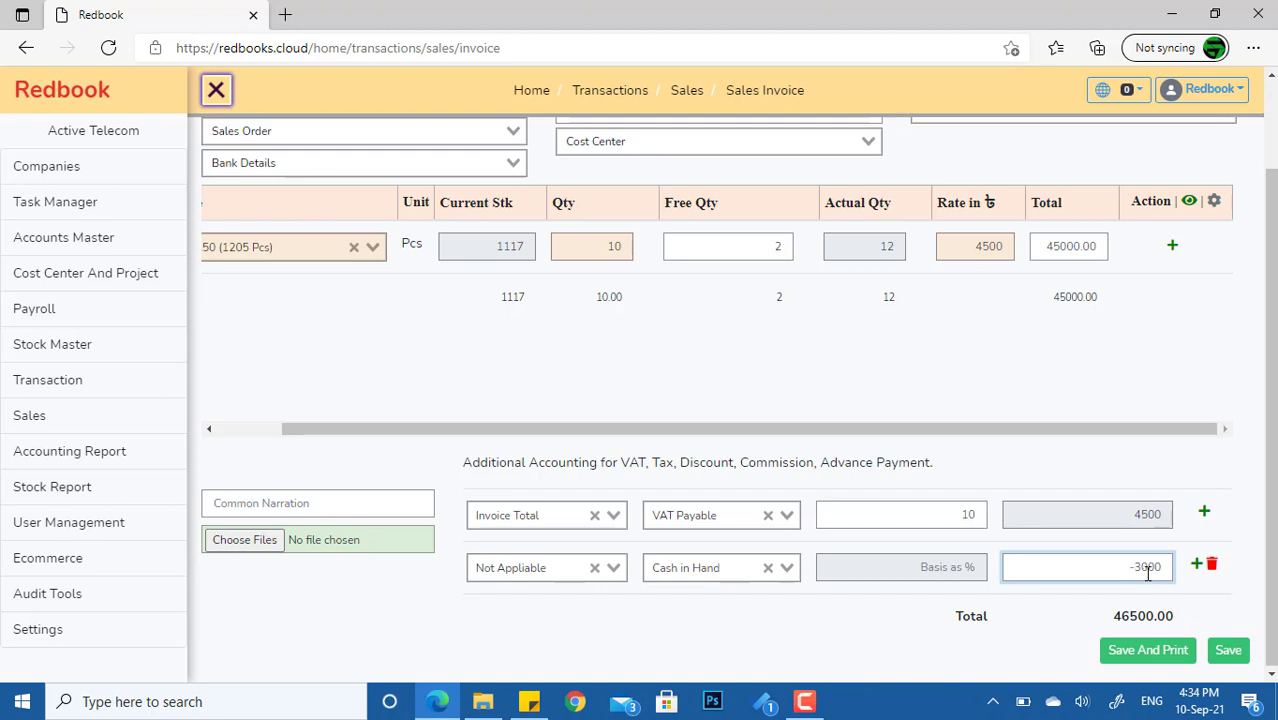
type("0")
left_click(958, 627)
scroll(1017, 618, "down", 1)
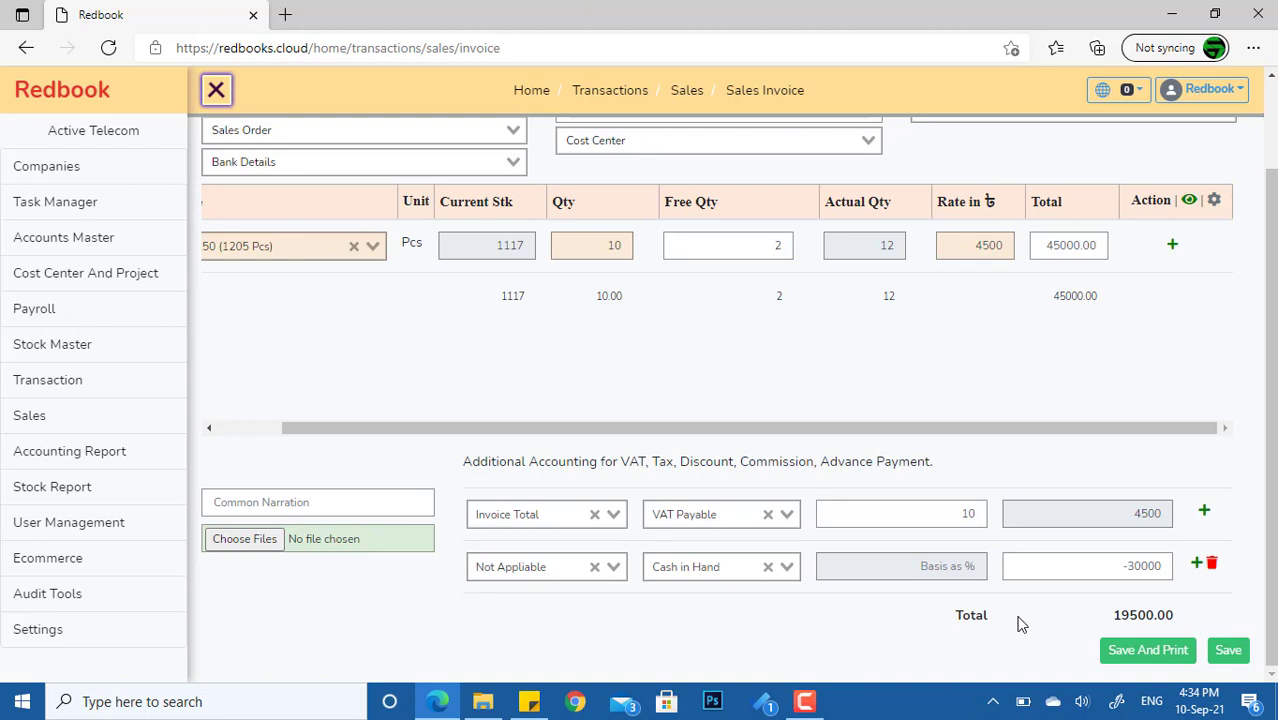
left_click(1137, 657)
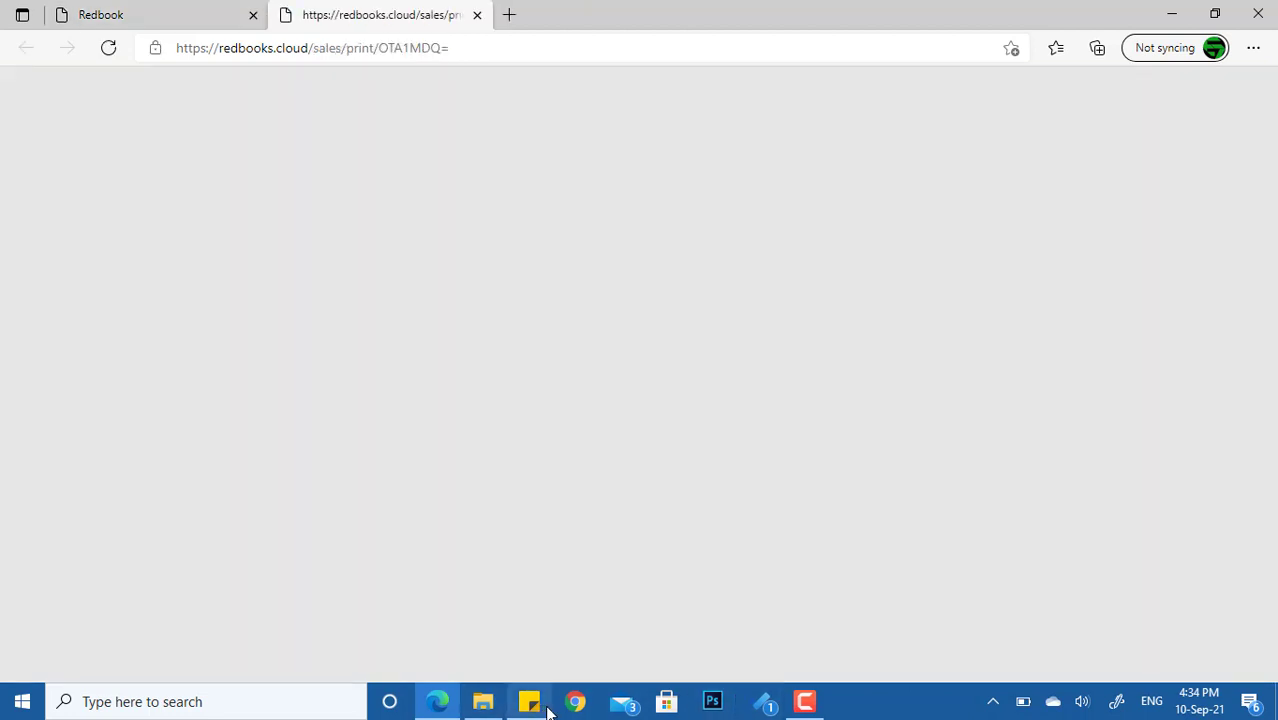
Review the printed invoice, then switch to the sticky note and go through the feature checklist from Invoicing to Free Issue
mouse_move(545, 710)
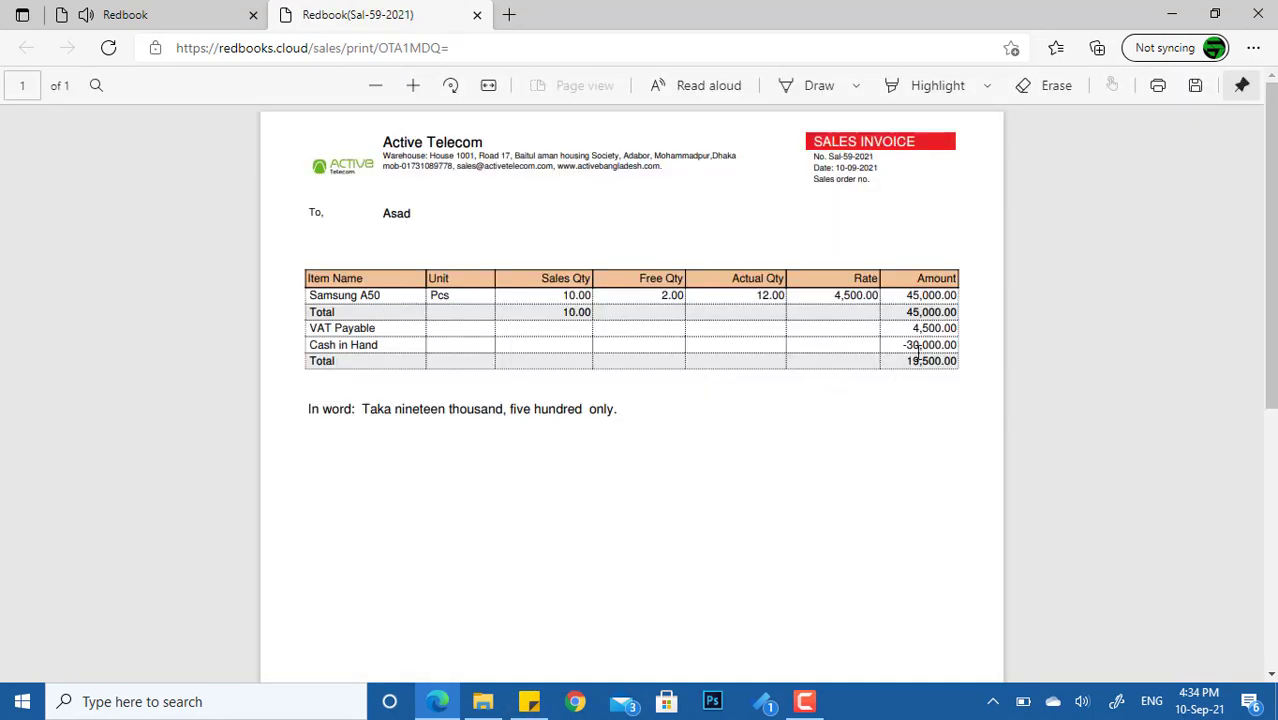
left_click(529, 701)
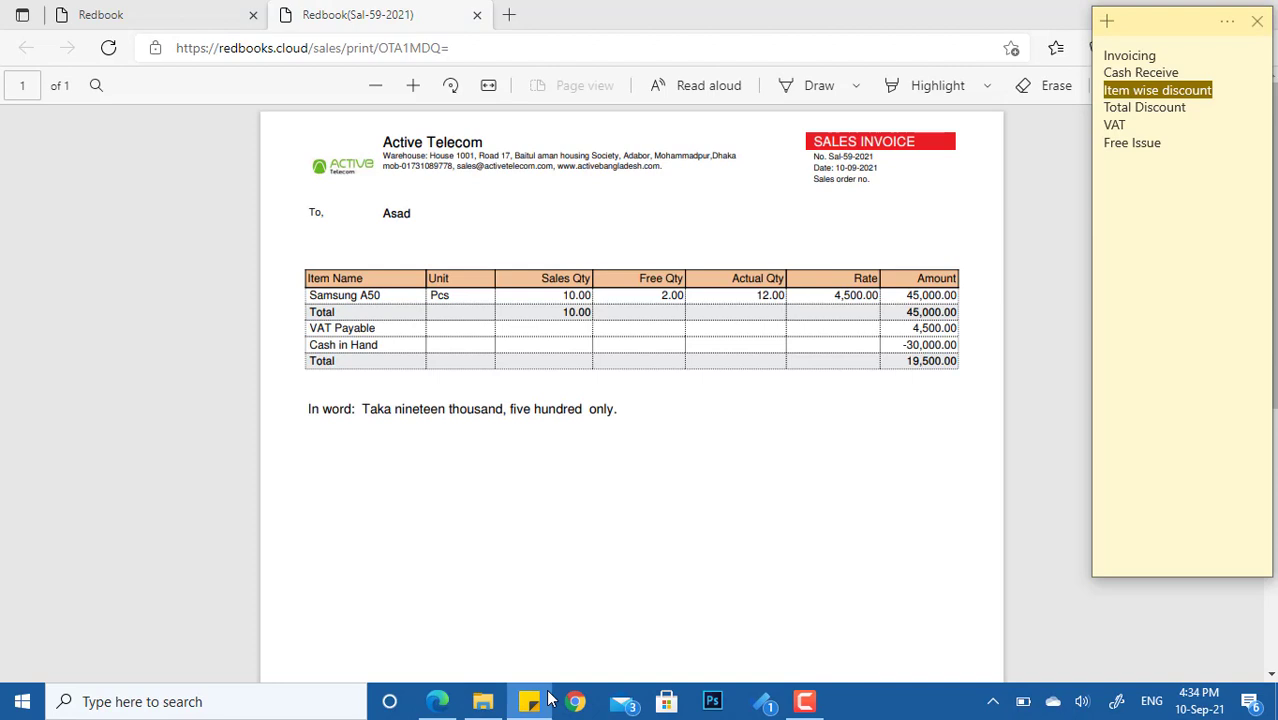
left_click(1178, 252)
left_click_drag(1180, 143, 1082, 47)
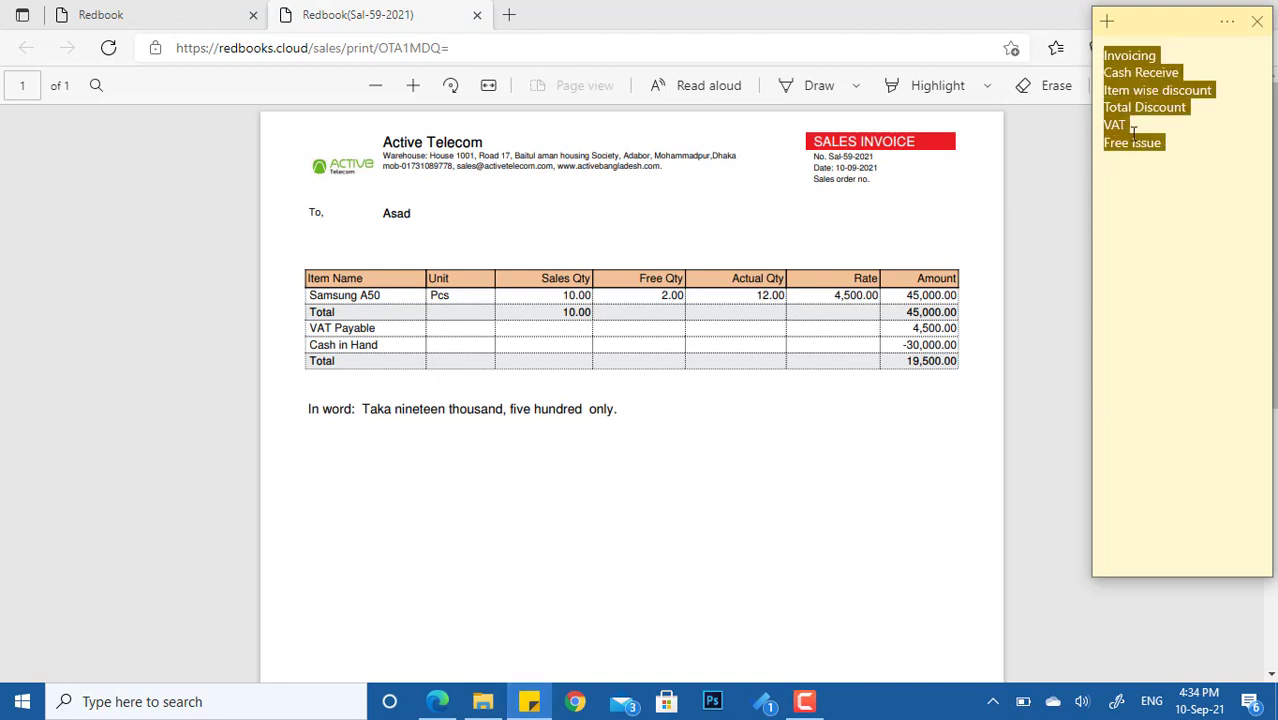
left_click(1145, 163)
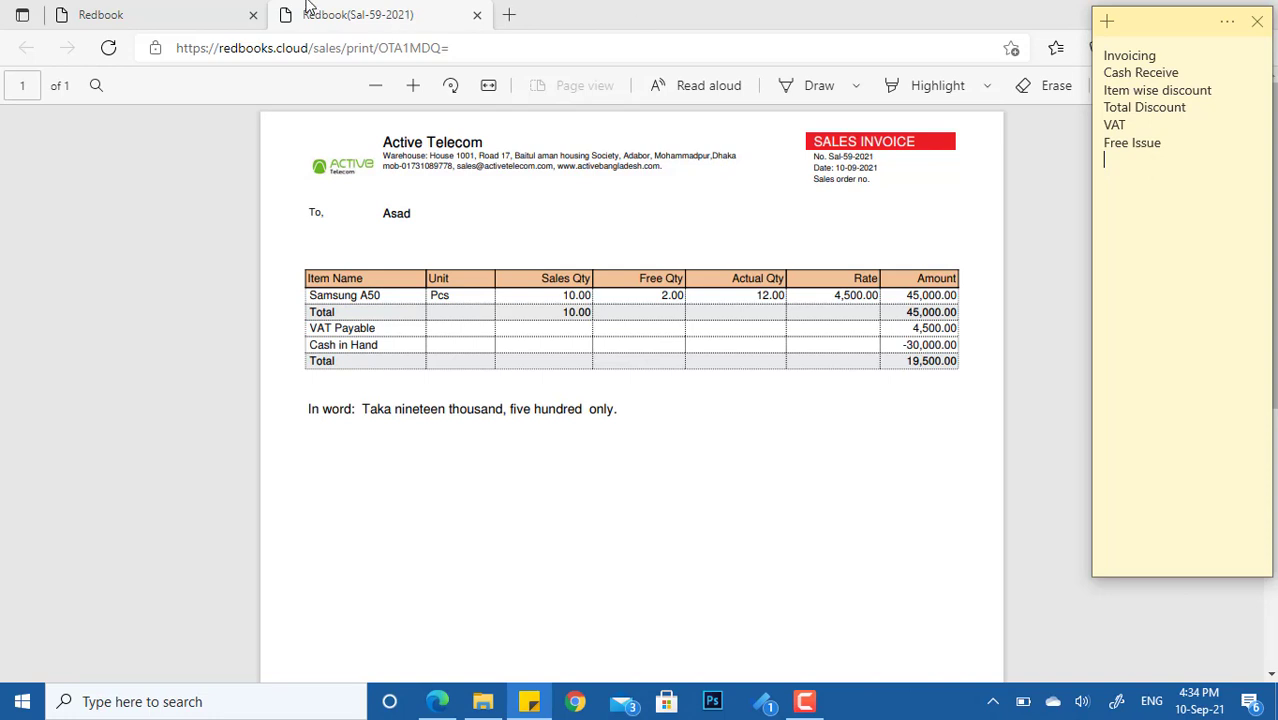
Return to the blank sales invoice form and view the ledger and calculation choices of the additional accounting row
left_click(194, 16)
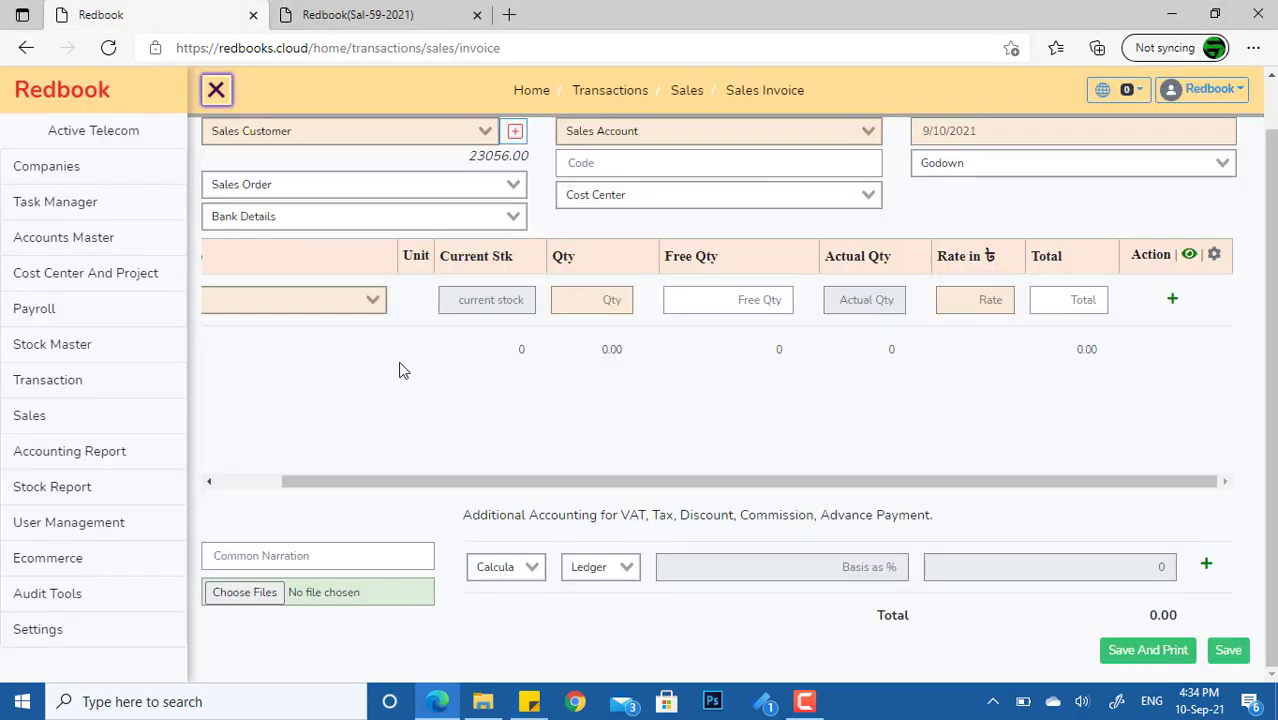
left_click(595, 577)
scroll(528, 481, "down", 2)
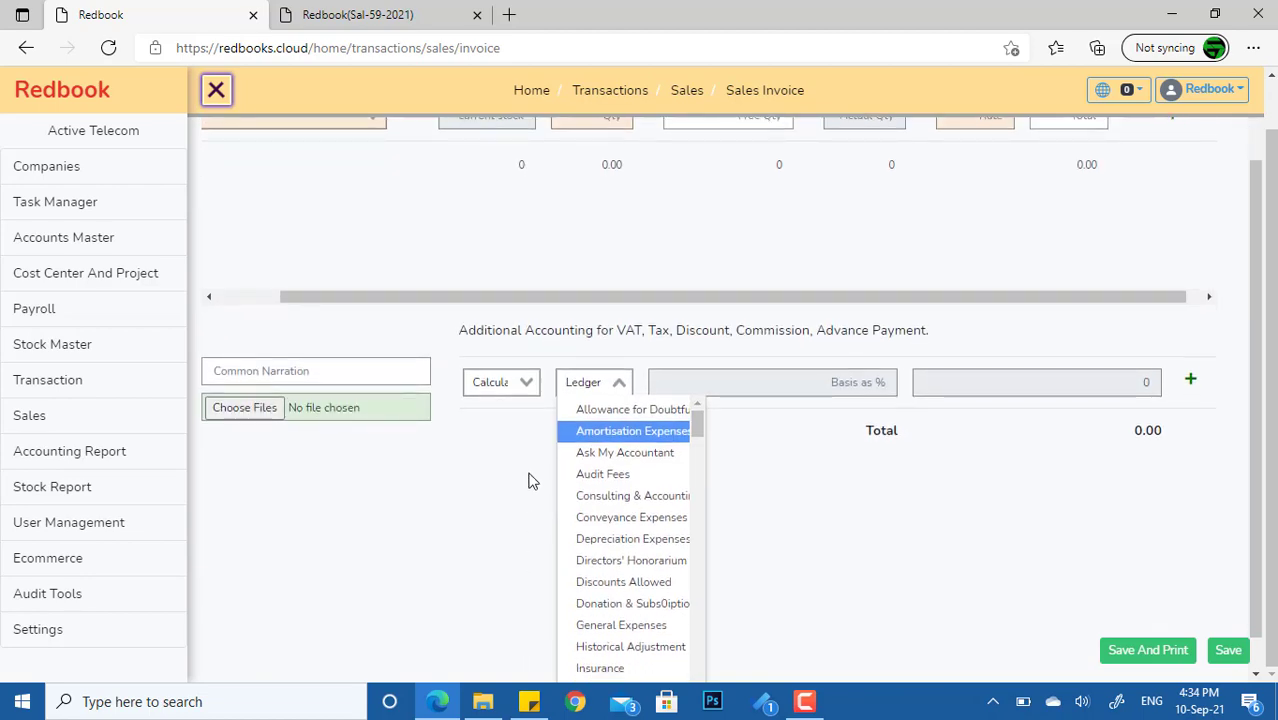
left_click(519, 381)
scroll(522, 400, "up", 2)
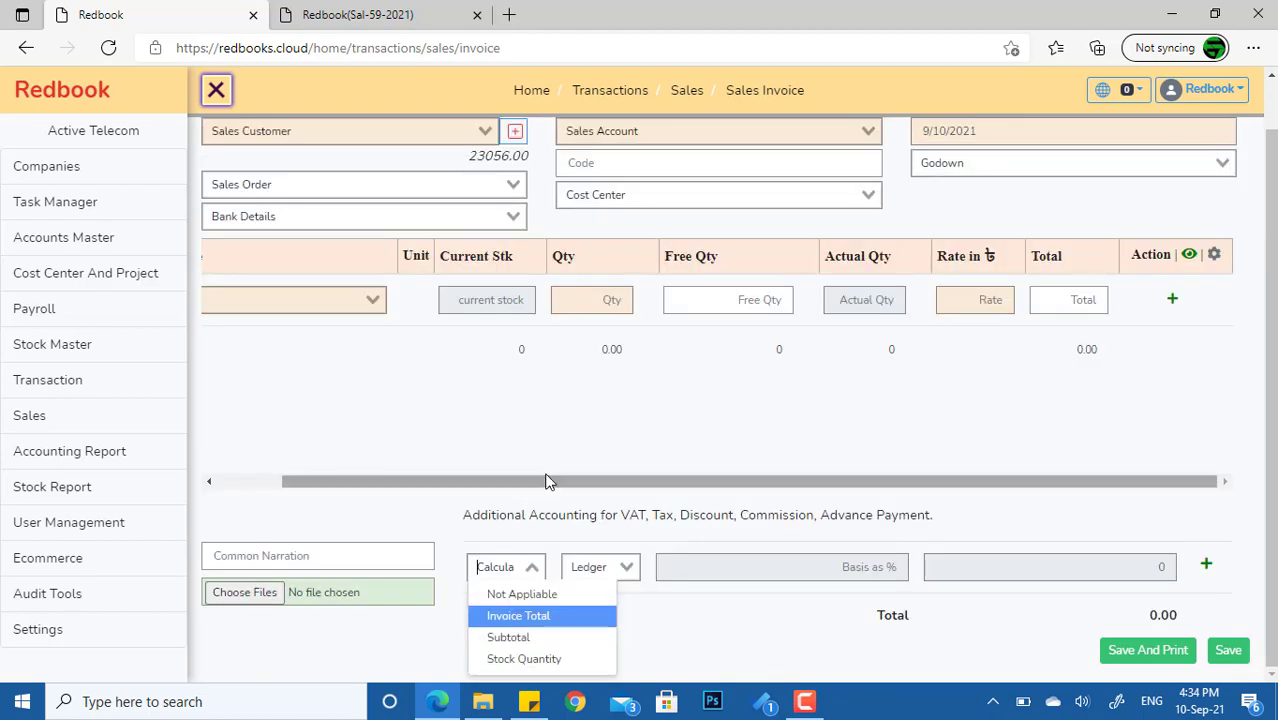
Add the item MTS 1141 to the invoice with a quantity of 20
left_click_drag(547, 481, 416, 473)
left_click(340, 300)
left_click(341, 343)
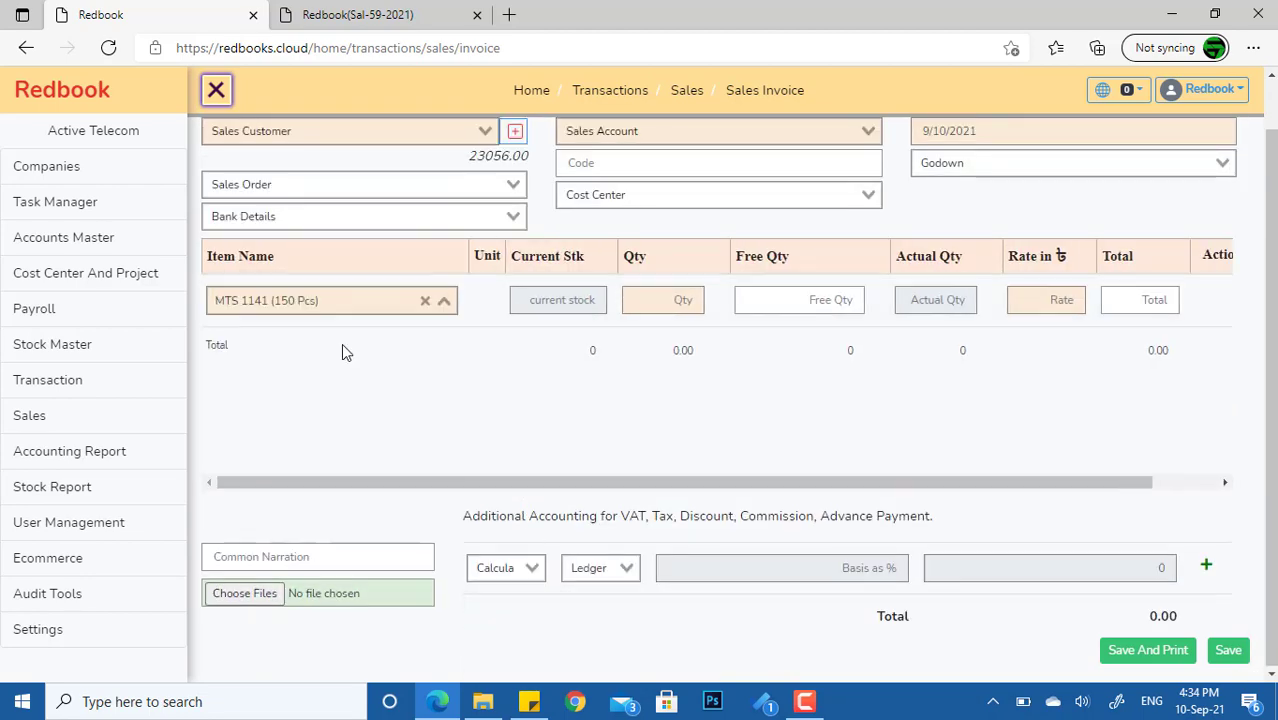
left_click(672, 306)
type("2")
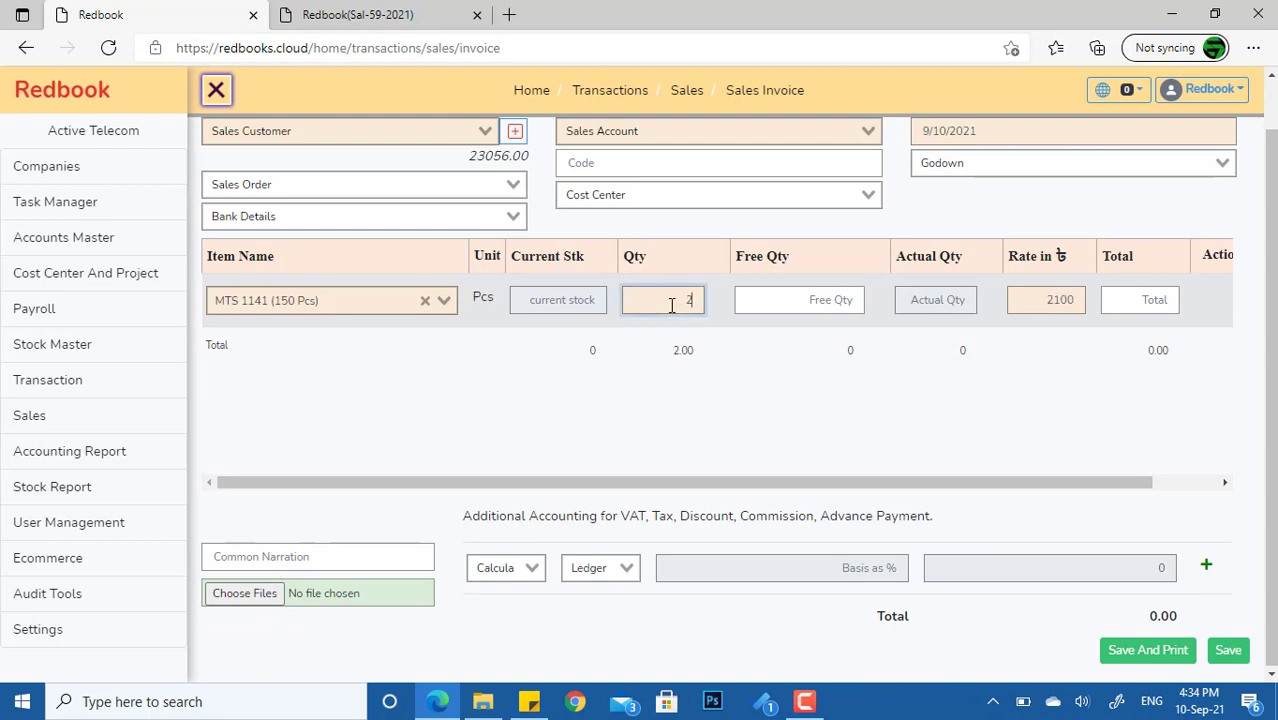
type("0")
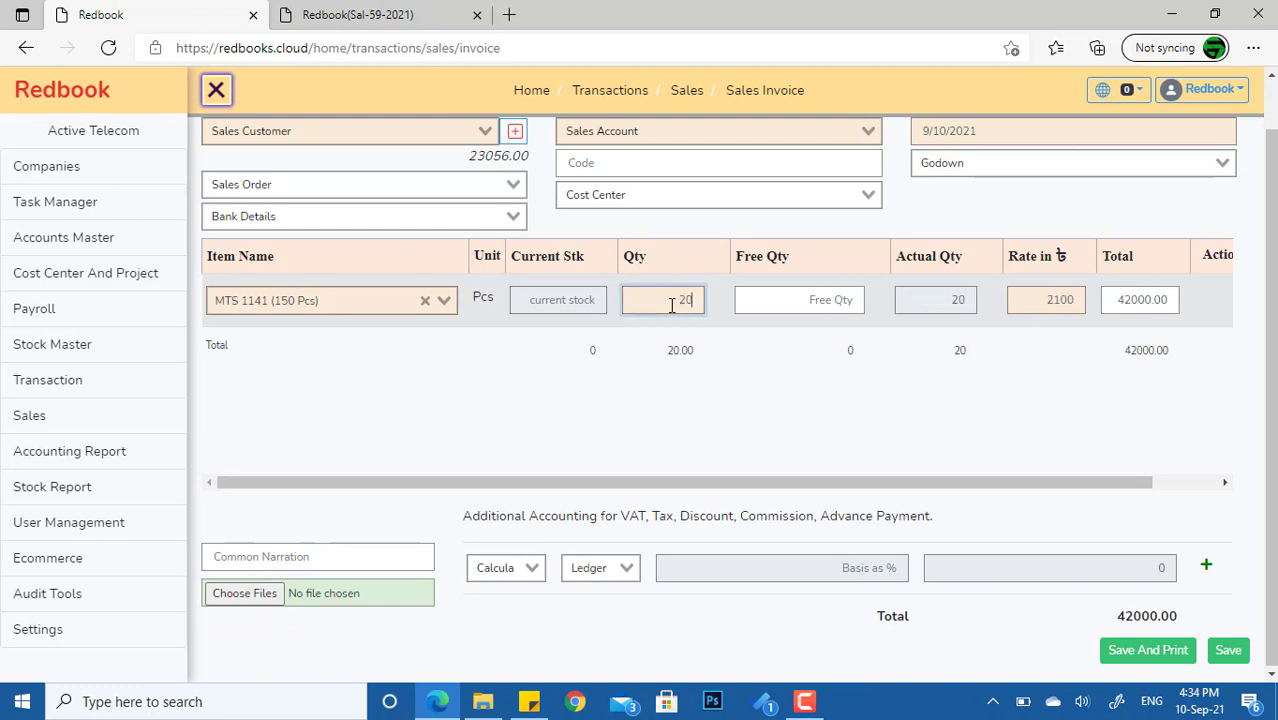
left_click(688, 478)
left_click(744, 358)
Set the additional accounting row to calculate on Stock Quantity with the Discounts Allowed ledger and a basis of 2
scroll(747, 411, "down", 1)
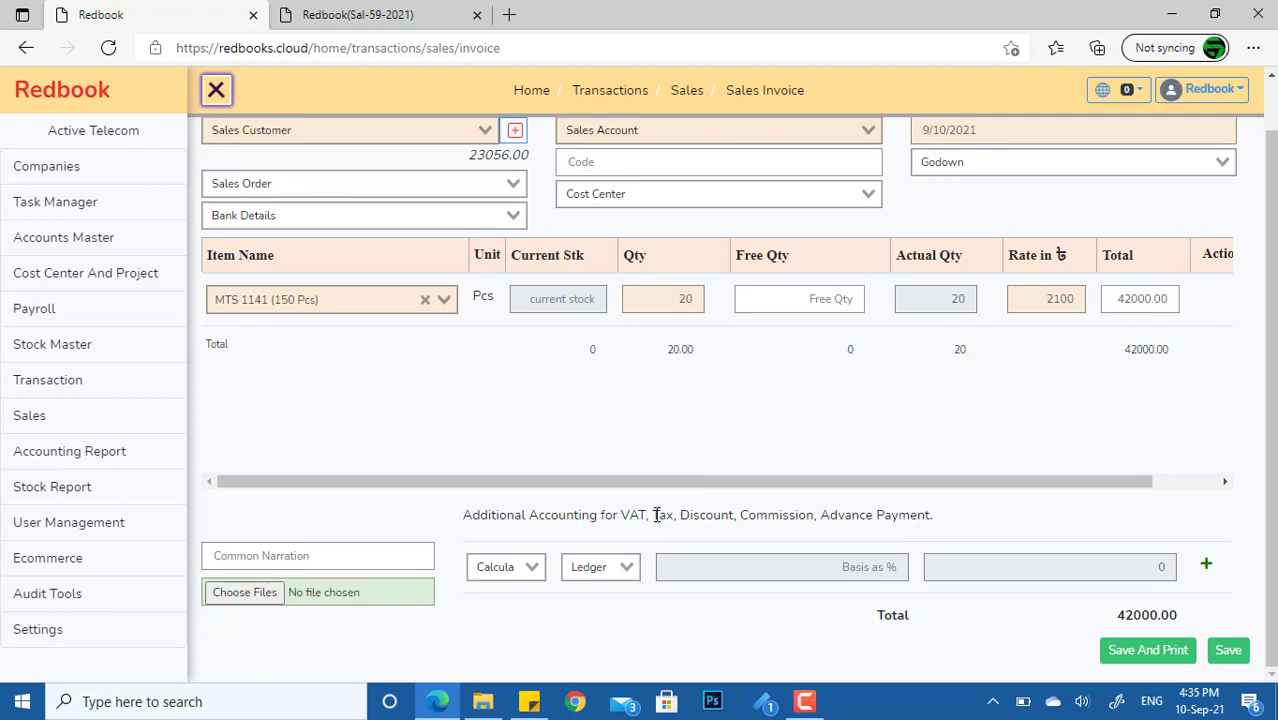
left_click(500, 567)
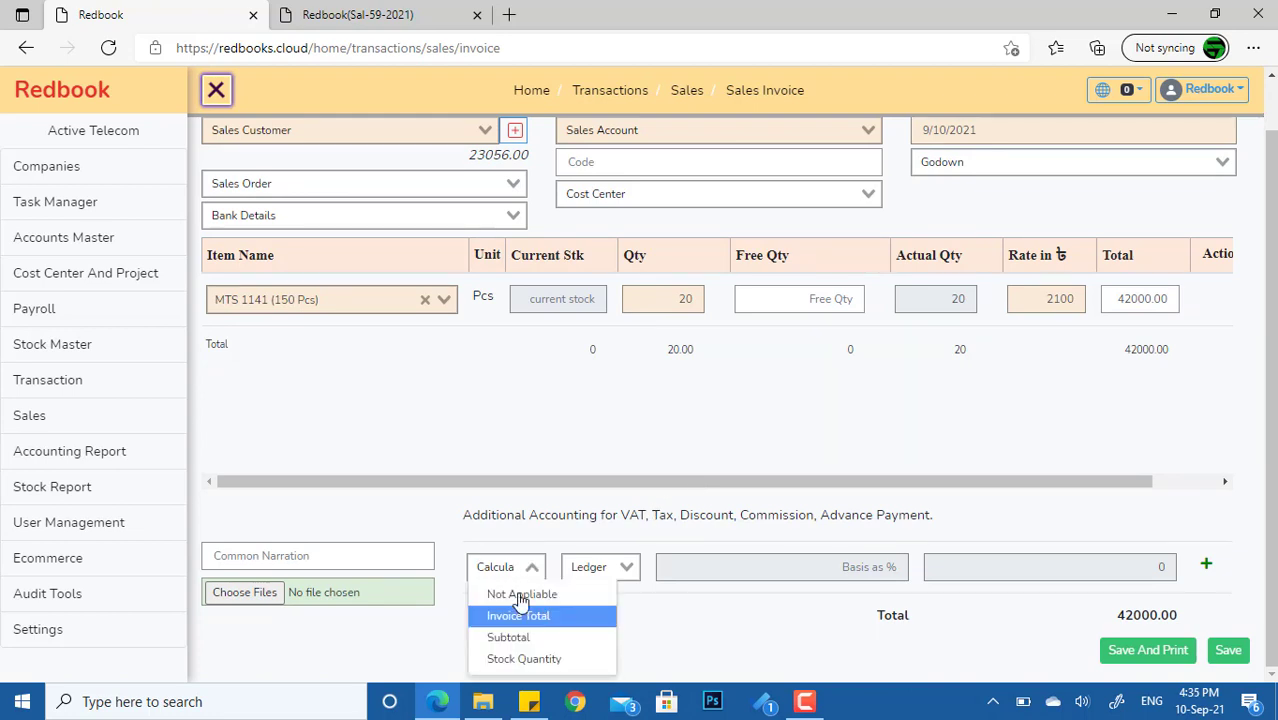
left_click(527, 663)
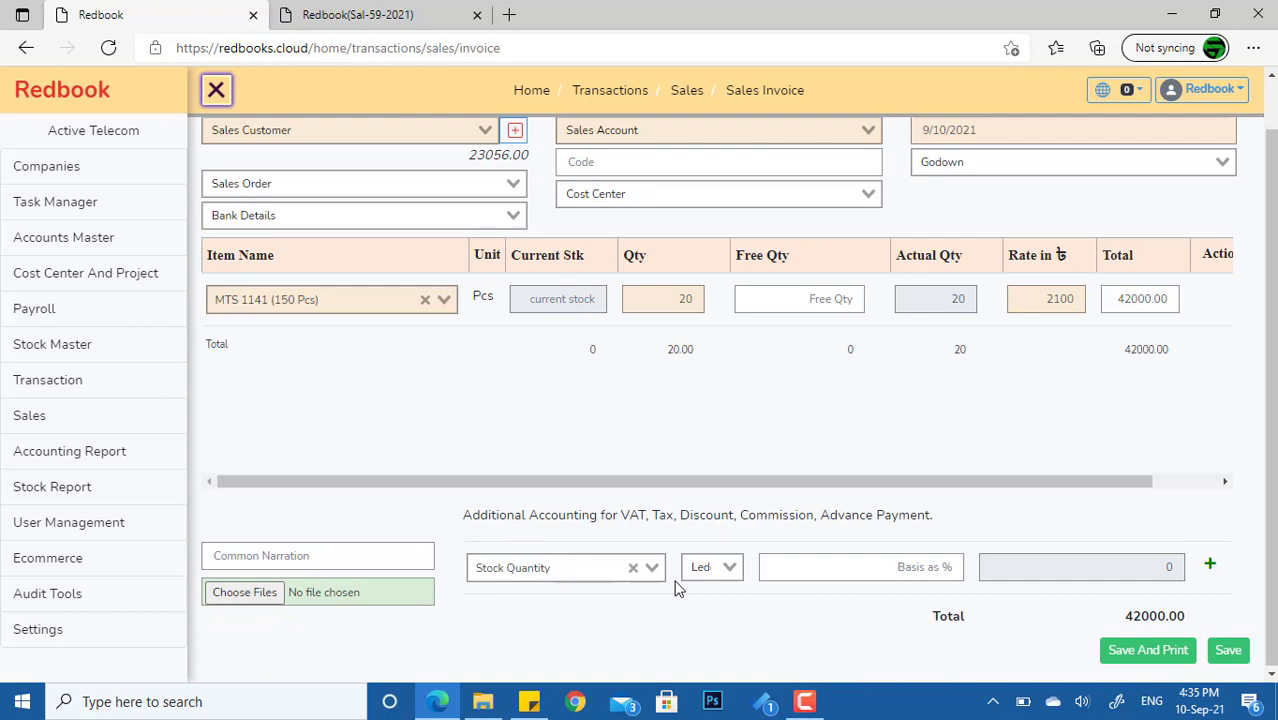
left_click(727, 567)
type("dis")
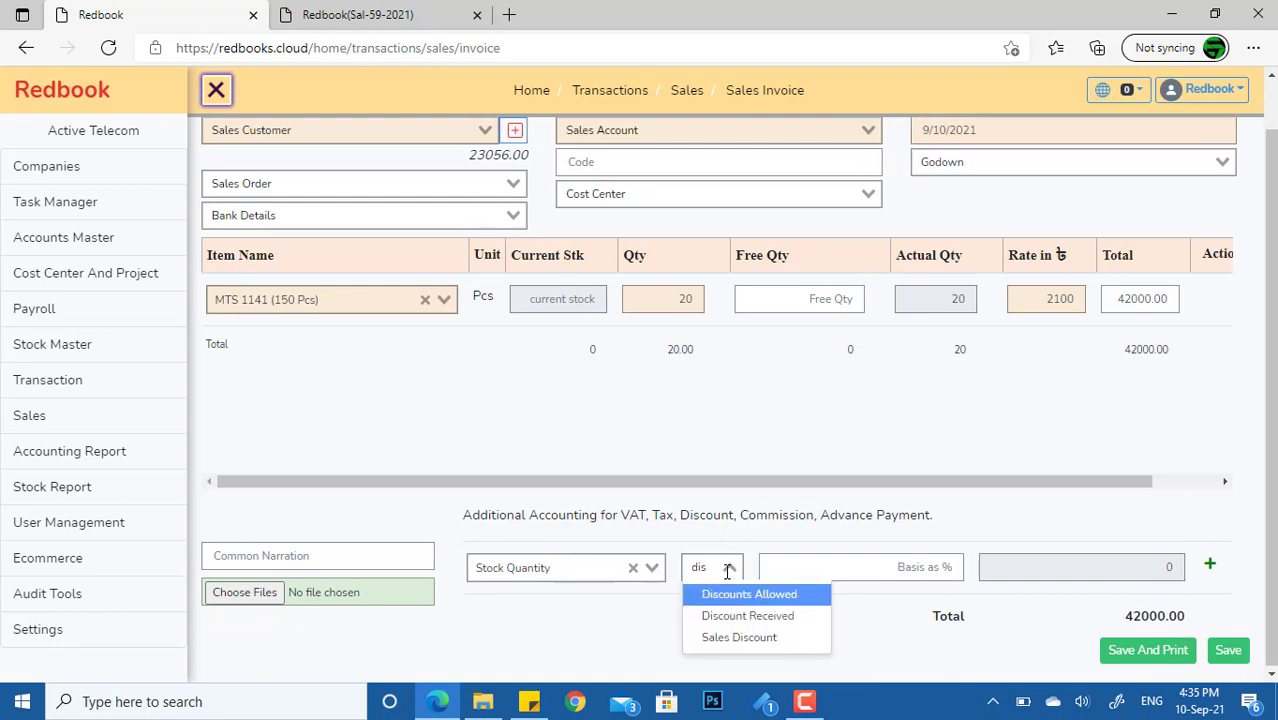
key("Return")
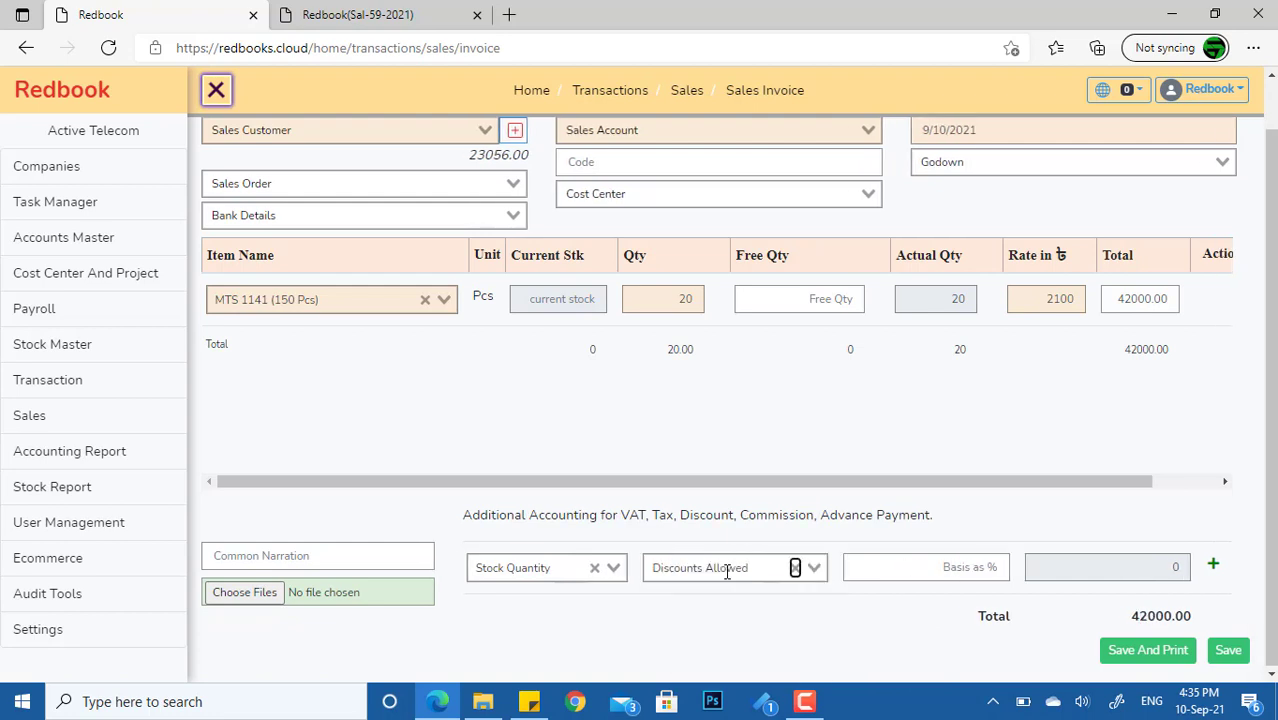
key("Tab")
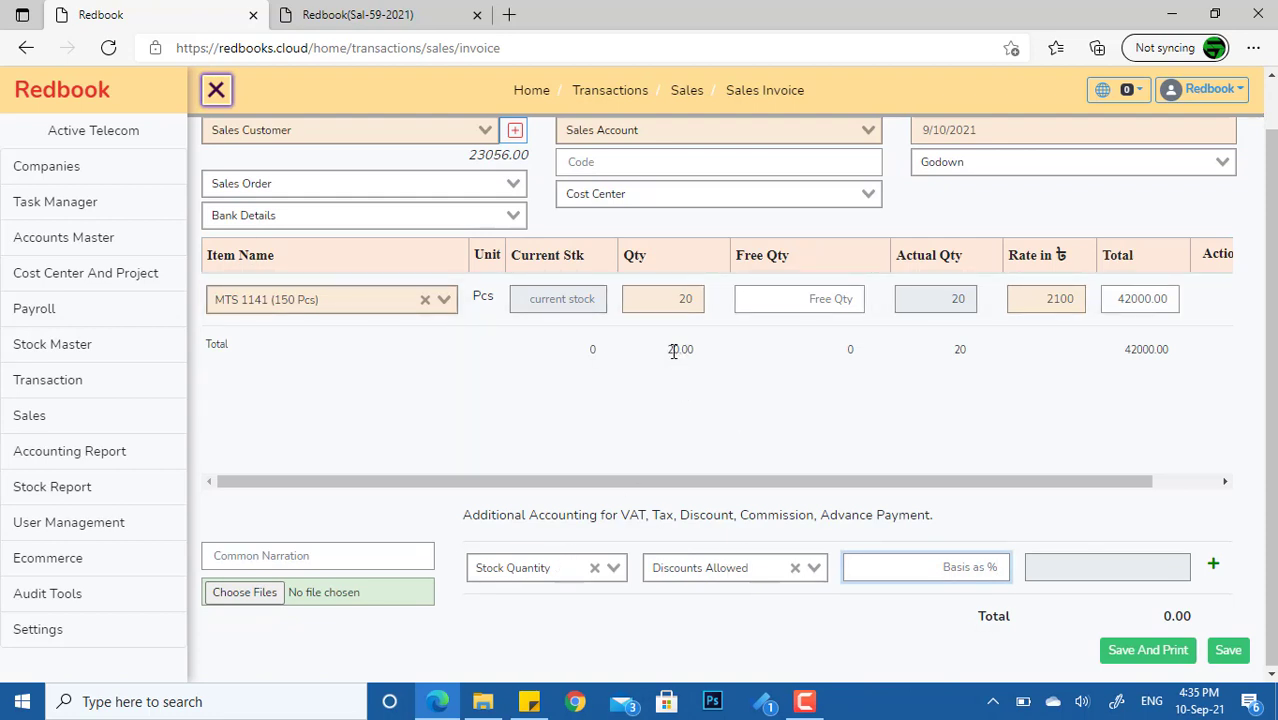
type("2")
key("Tab")
Check the Discounts Allowed row's calculated amount against the invoice's total quantity and the basis value, and look across the item row
left_click(1171, 568)
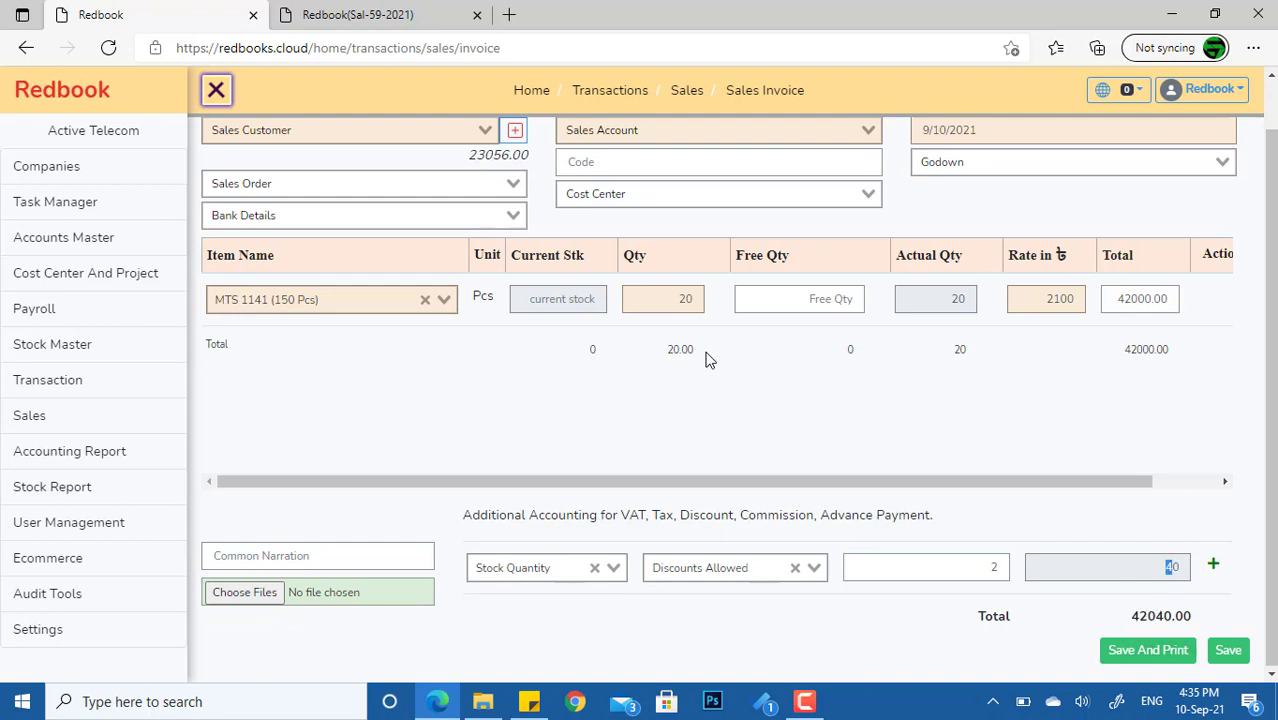
left_click_drag(704, 352, 652, 355)
left_click(1146, 582)
double_click(997, 569)
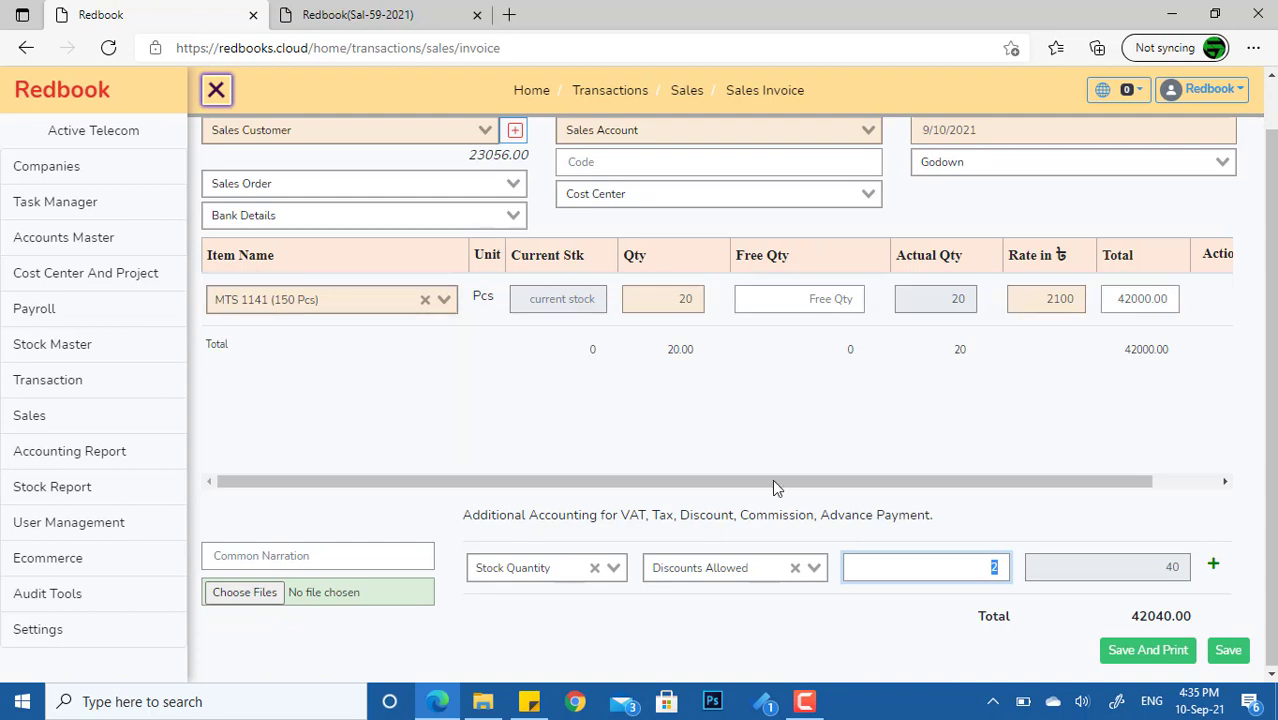
left_click_drag(772, 481, 689, 478)
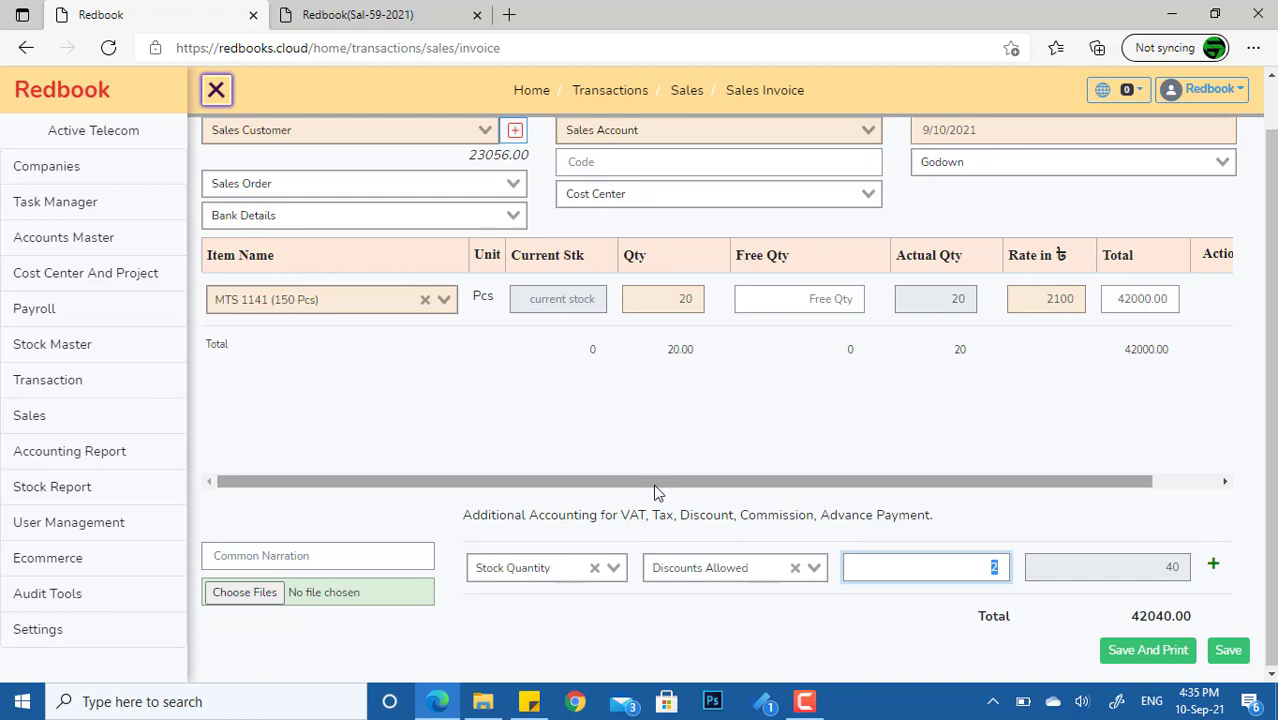
left_click_drag(772, 485, 1159, 442)
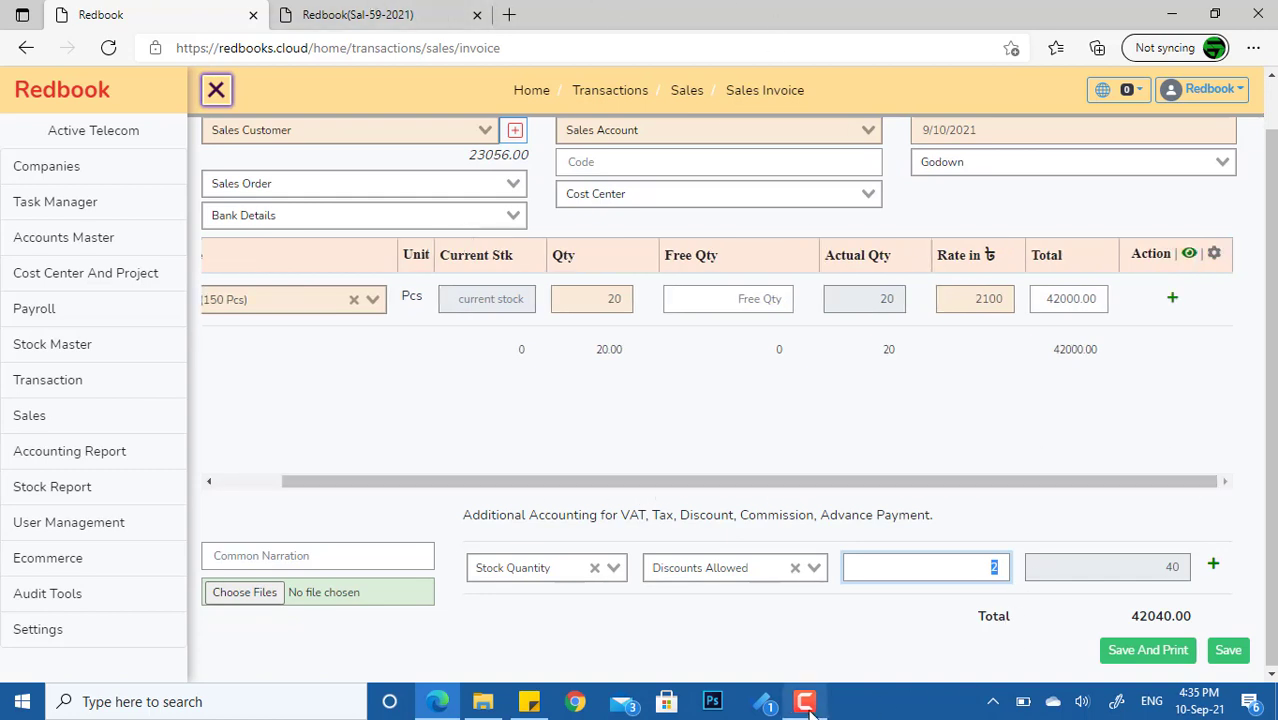